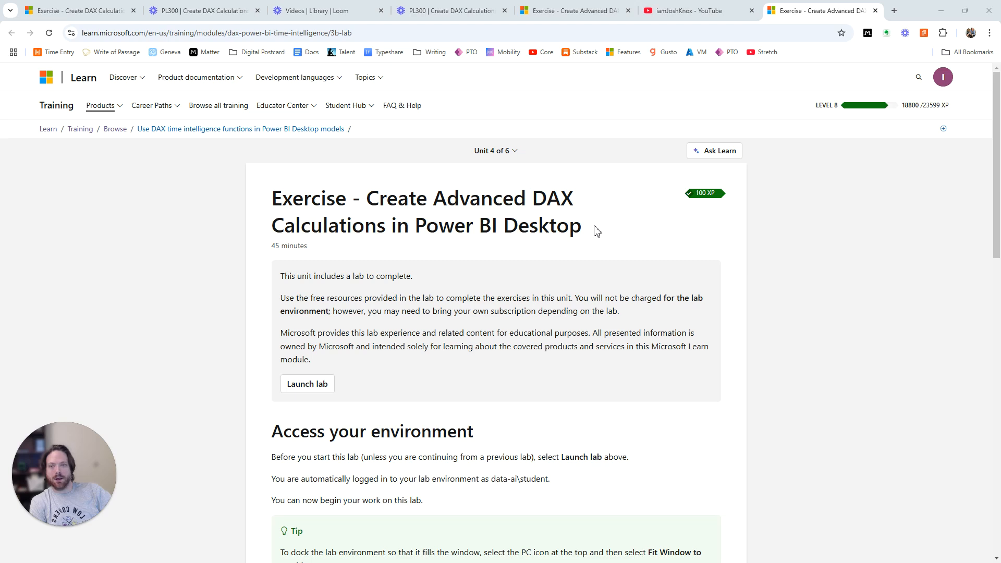
# Launch the lab for the Create Advanced DAX Calculations in Power BI Desktop exercise.
pyautogui.moveTo(368, 200); pyautogui.dragTo(600, 229)
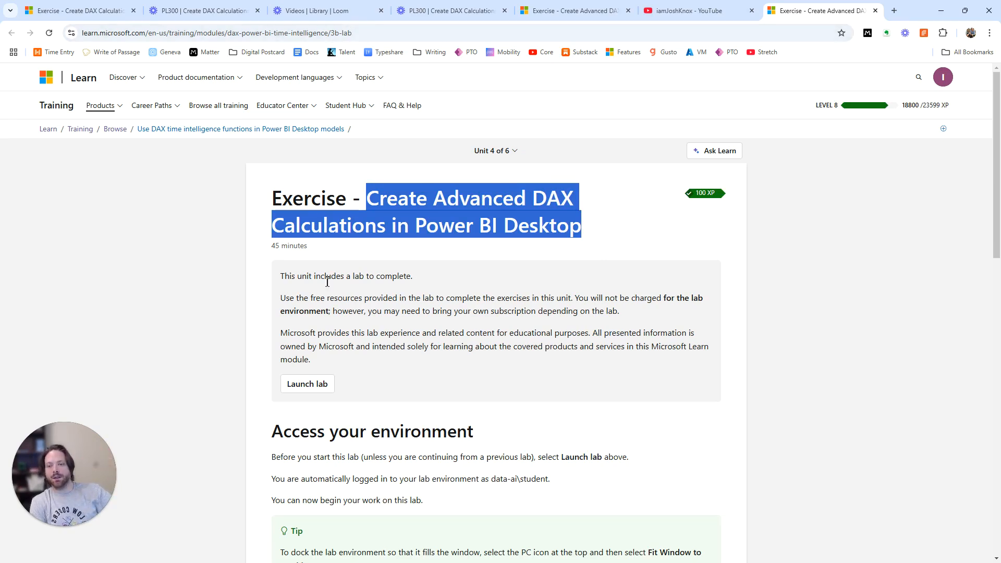
pyautogui.click(323, 386)
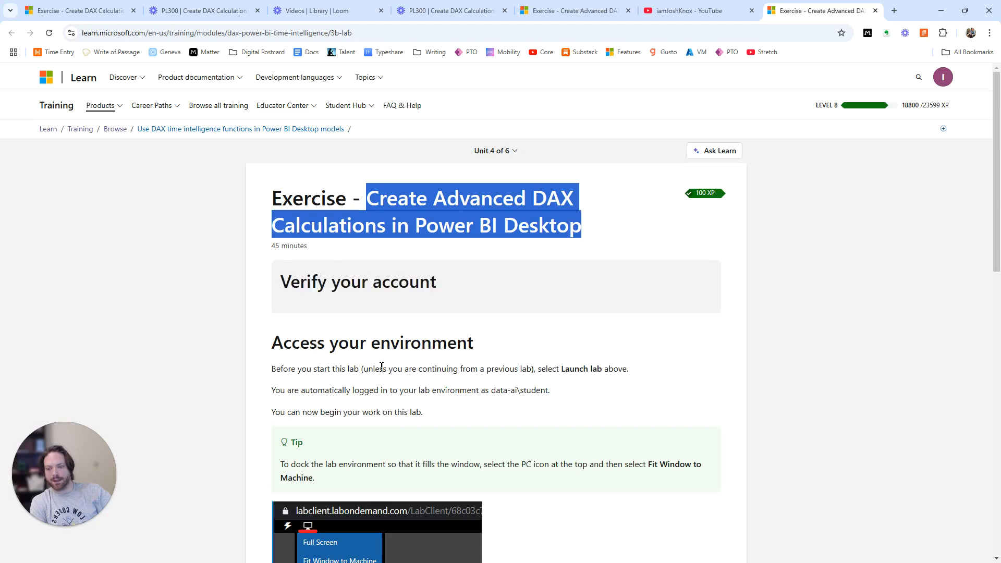
# Try to pass the account verification by matching rock pictures to the displayed numbers.
pyautogui.click(392, 431)
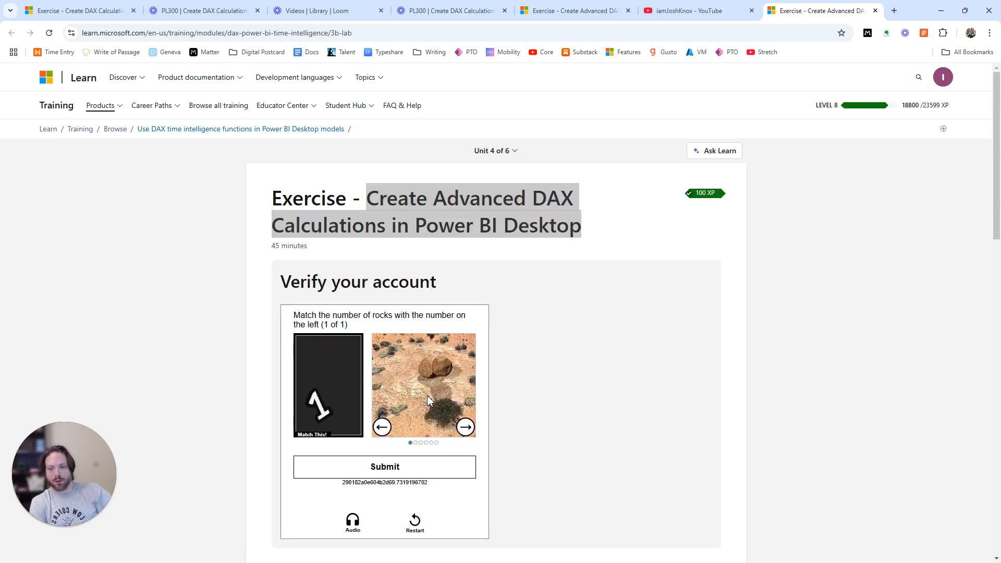
pyautogui.click(401, 470)
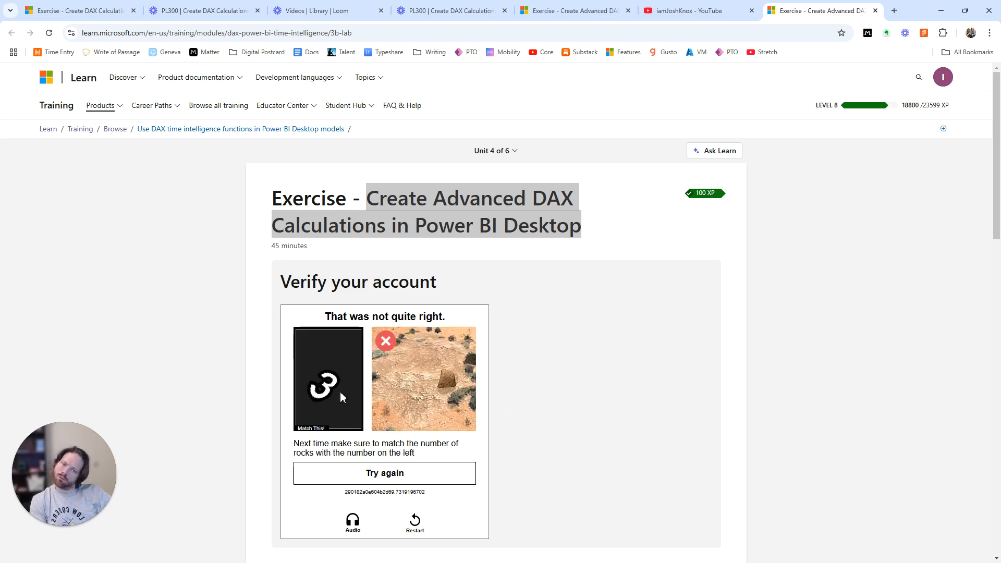
pyautogui.click(381, 481)
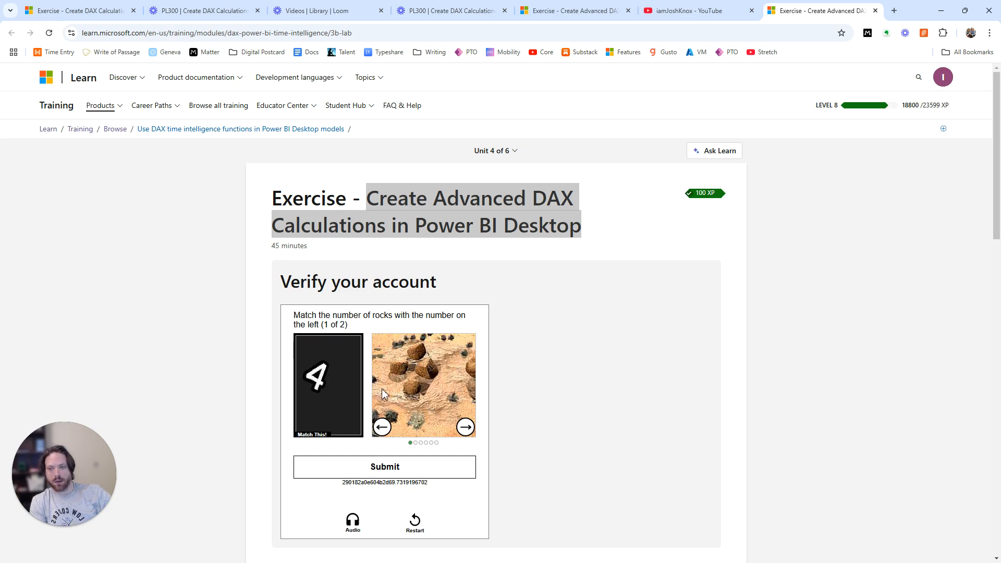
pyautogui.click(466, 427)
pyautogui.click(466, 427)
pyautogui.click(465, 428)
pyautogui.click(466, 428)
pyautogui.click(466, 428)
pyautogui.click(466, 427)
pyautogui.click(375, 468)
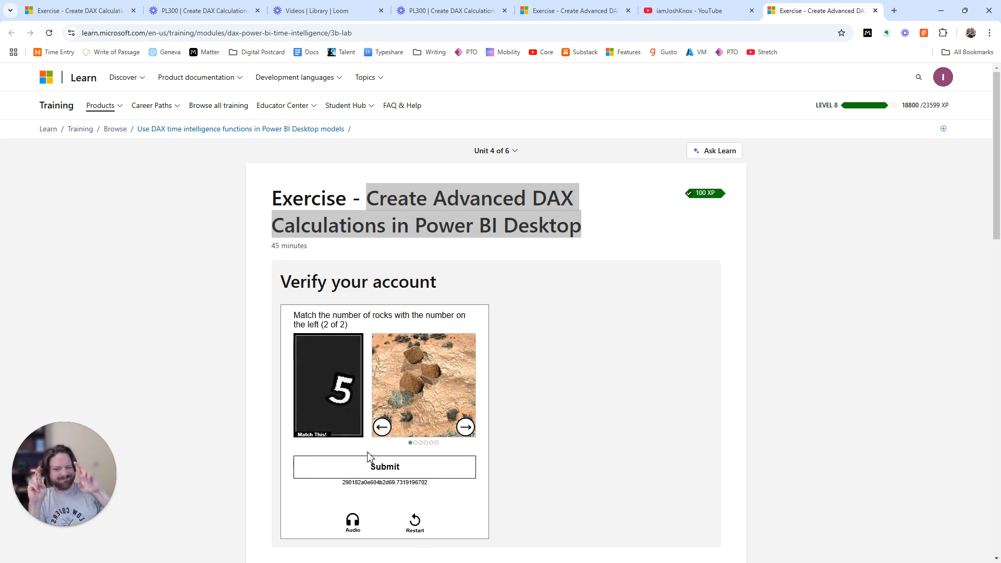
pyautogui.click(465, 428)
pyautogui.click(465, 427)
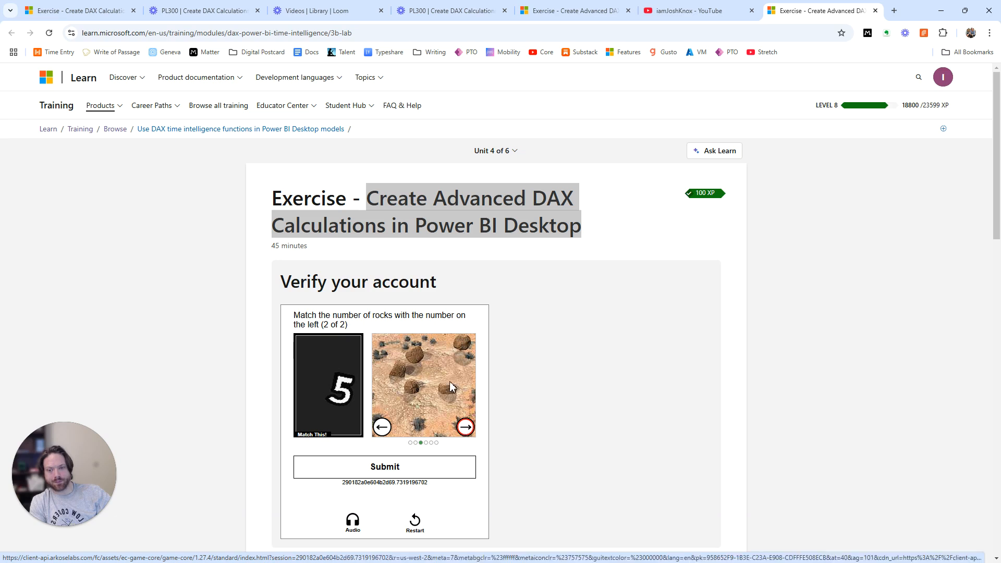
pyautogui.click(394, 471)
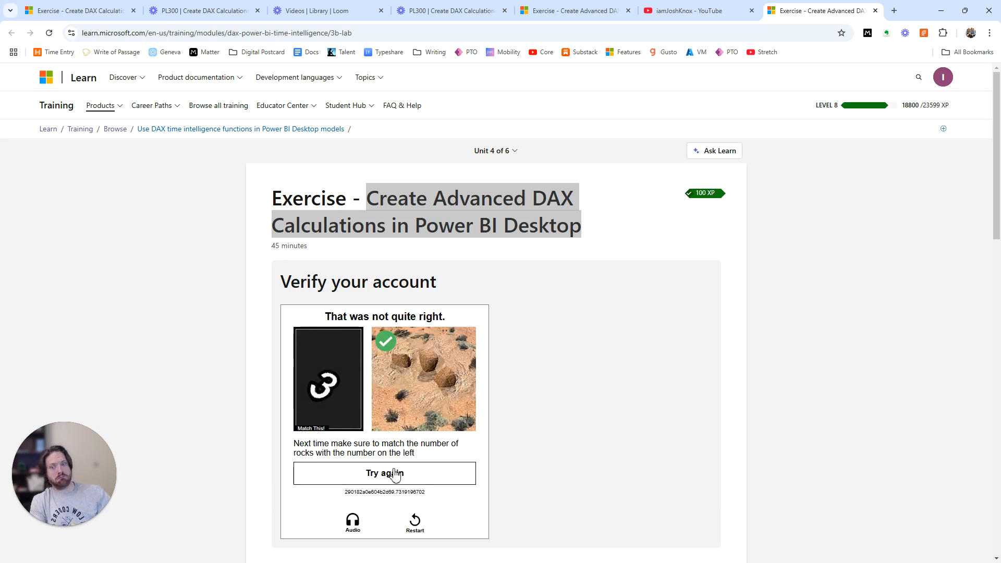
# Restart the account verification and submit pictures showing one, two and two rocks for its three rounds.
pyautogui.click(415, 523)
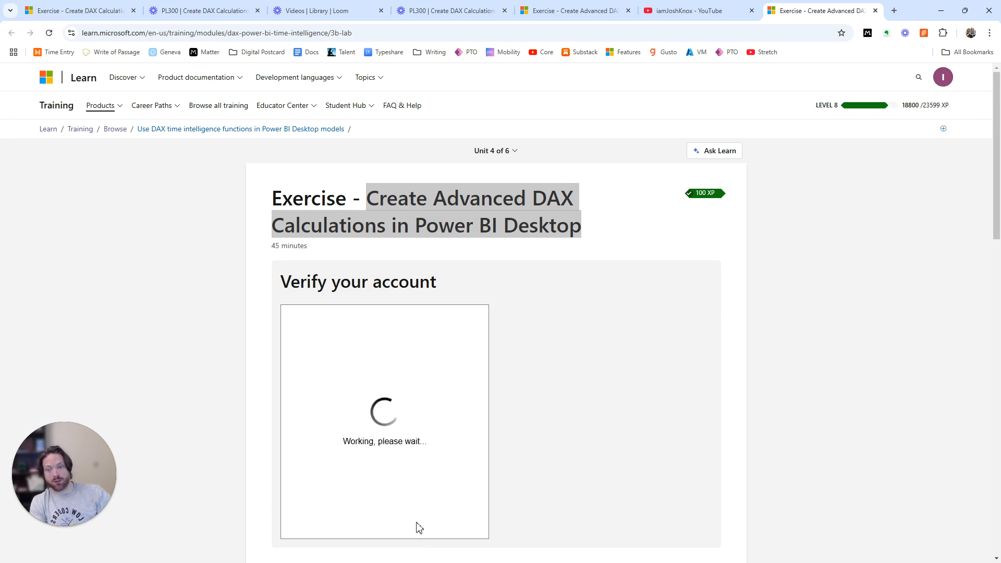
pyautogui.click(422, 433)
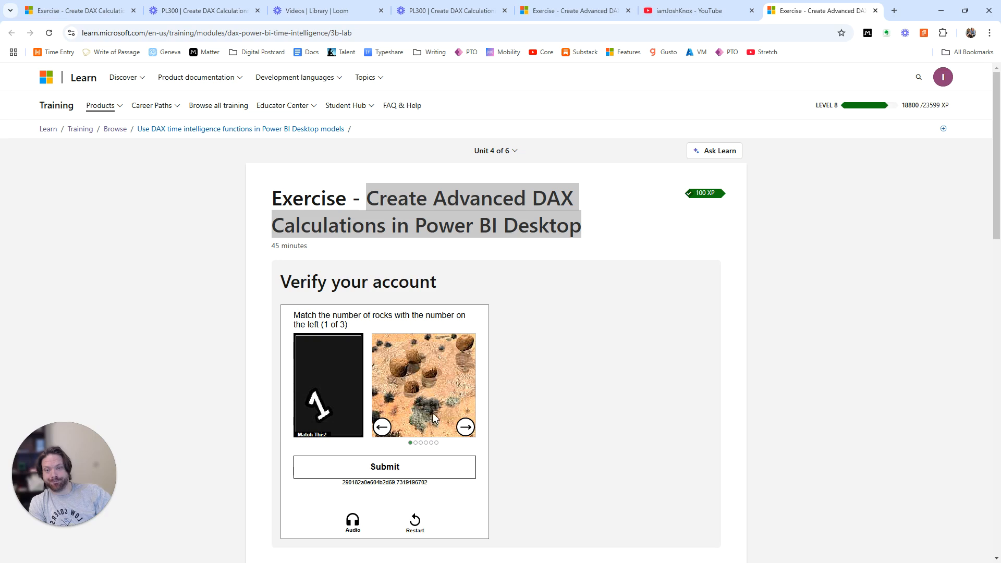
pyautogui.click(465, 427)
pyautogui.click(466, 428)
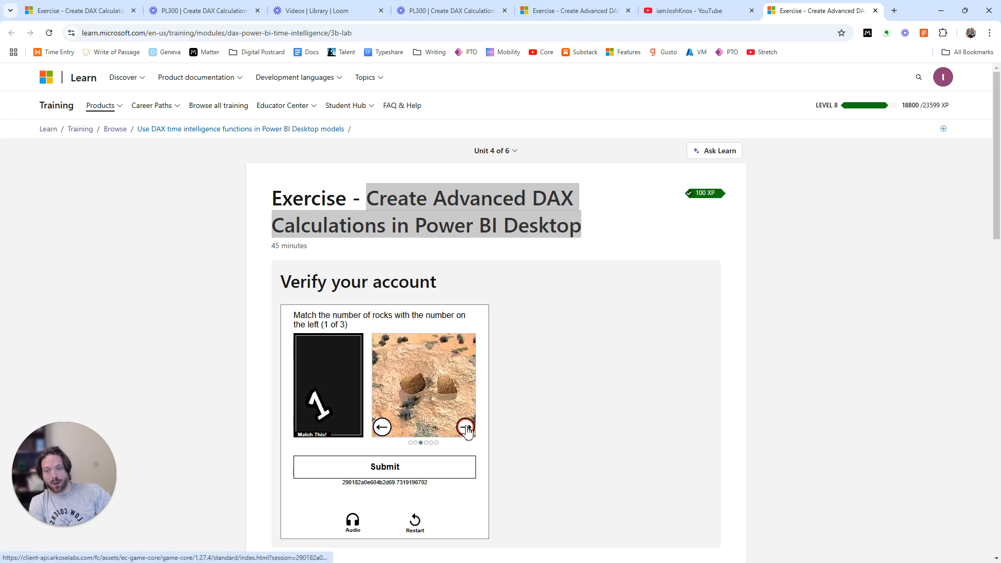
pyautogui.click(466, 428)
pyautogui.click(466, 428)
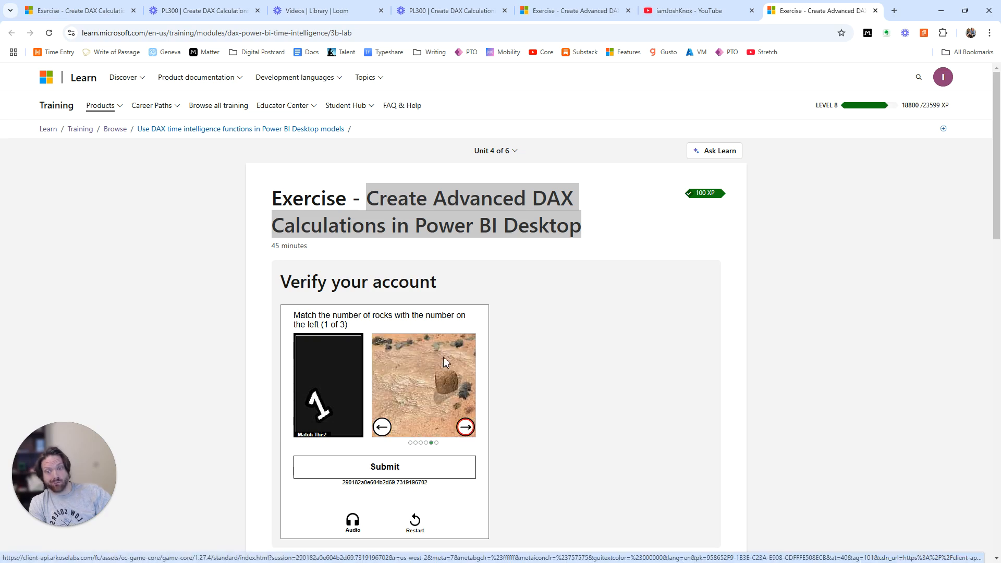
pyautogui.click(423, 470)
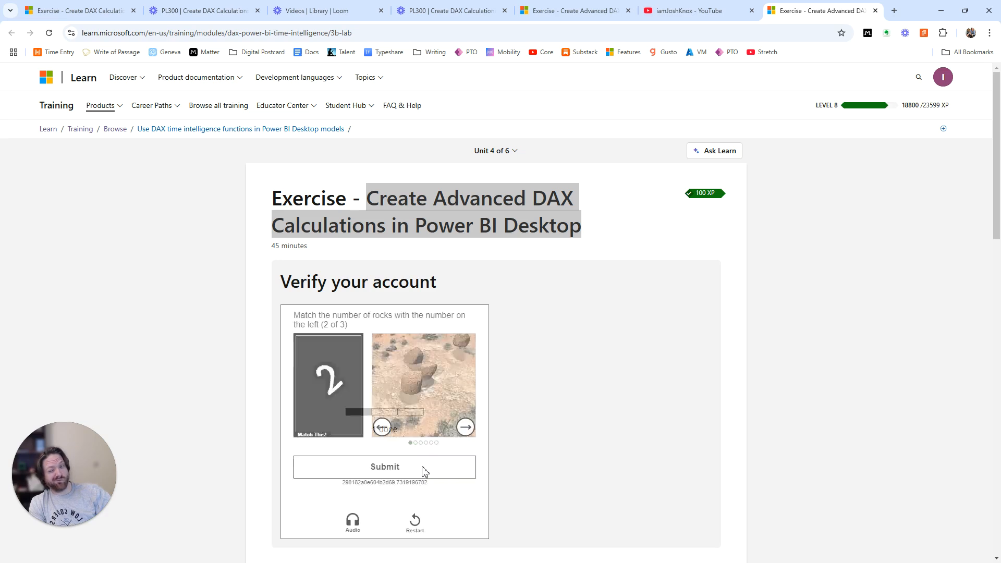
pyautogui.click(465, 428)
pyautogui.click(465, 430)
pyautogui.click(466, 431)
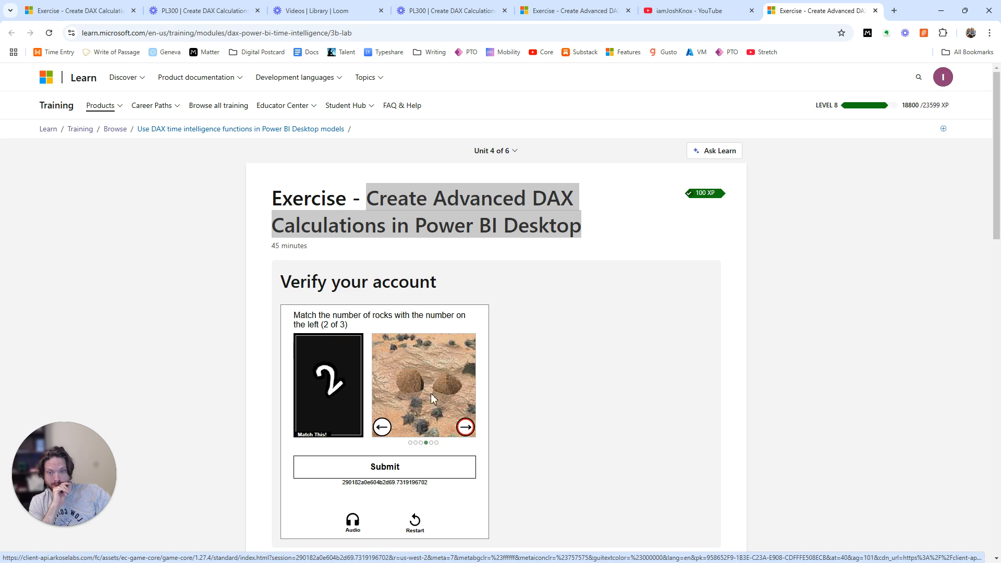
pyautogui.click(426, 467)
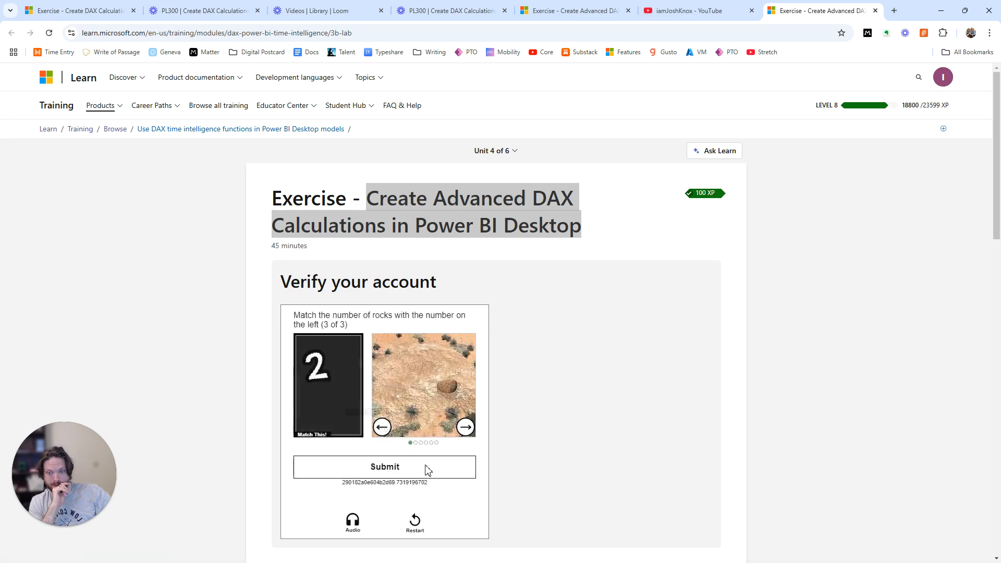
pyautogui.click(462, 431)
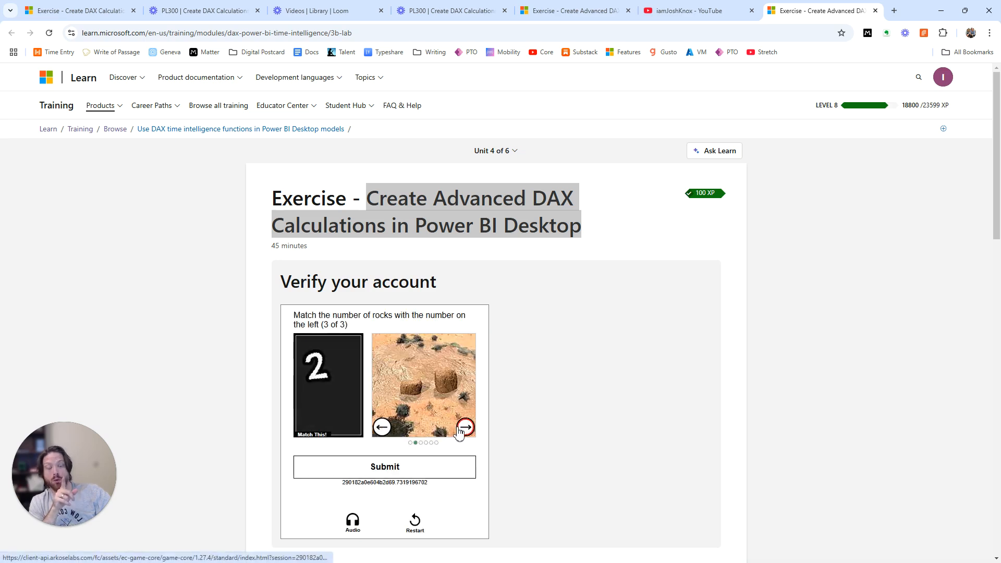
pyautogui.click(407, 470)
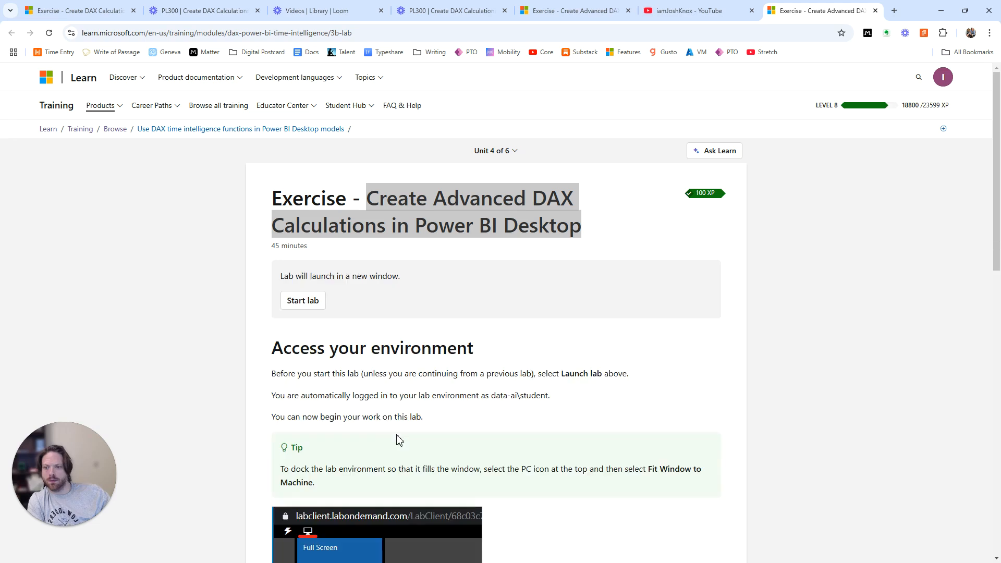
# Start the lab and maximize the lab window.
pyautogui.click(305, 303)
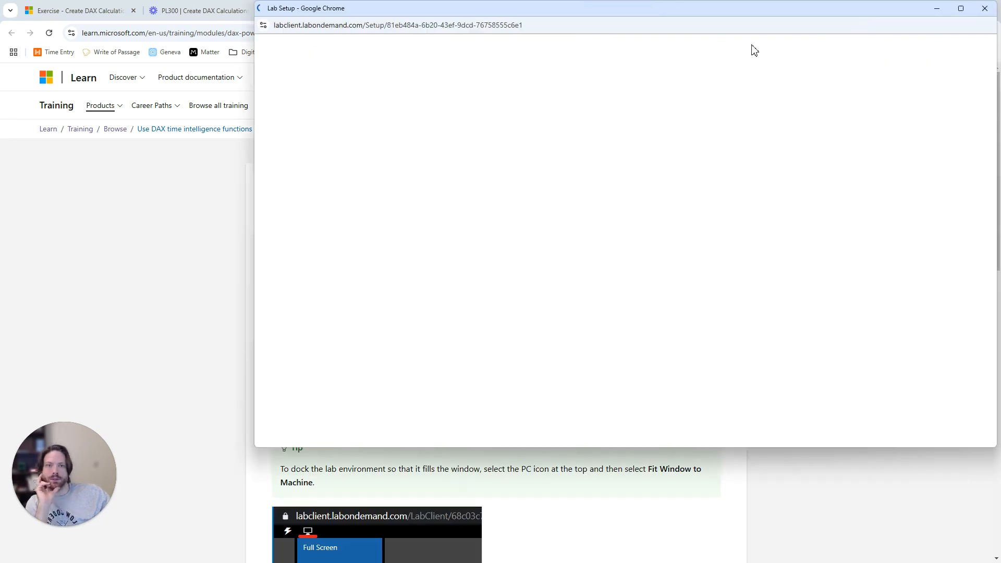
pyautogui.click(962, 8)
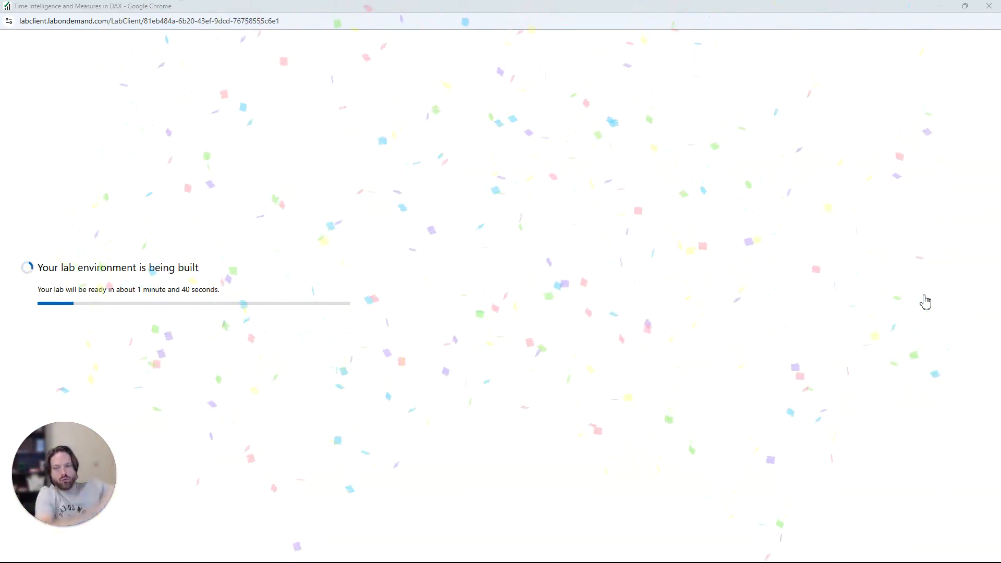
pyautogui.moveTo(76, 467); pyautogui.dragTo(530, 478)
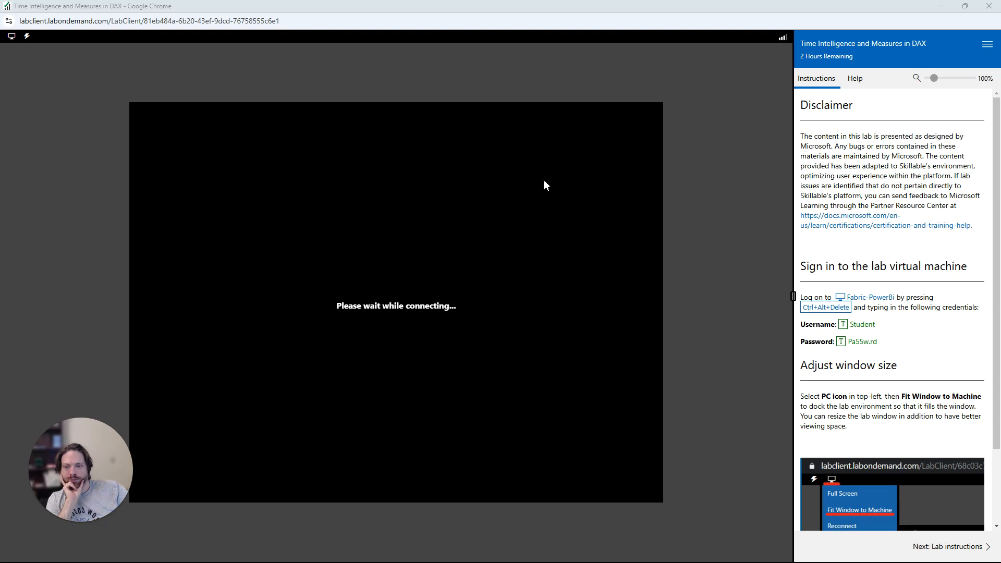
# Sign in to the lab virtual machine by entering the supplied account password for the Student user.
pyautogui.click(841, 341)
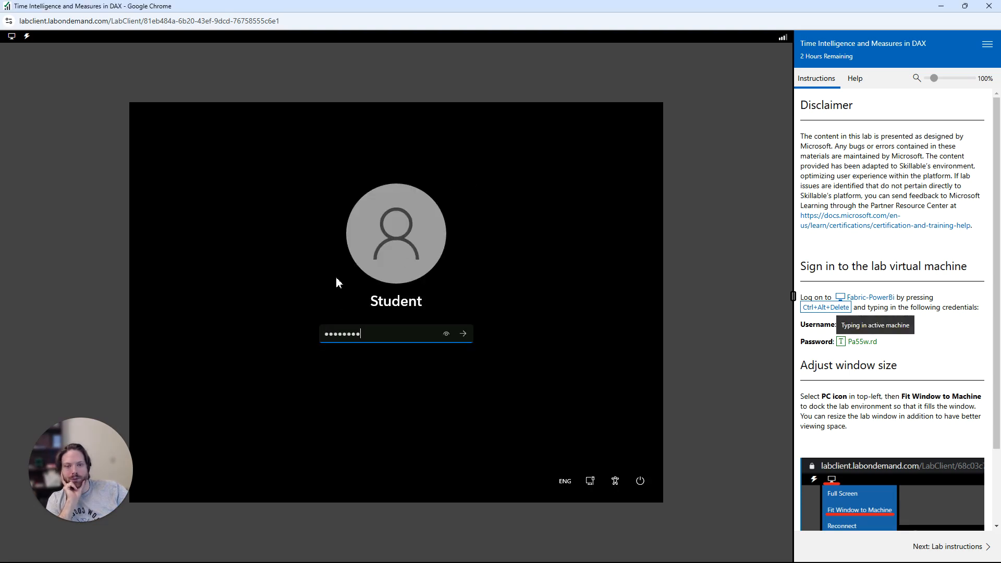
pyautogui.click(463, 335)
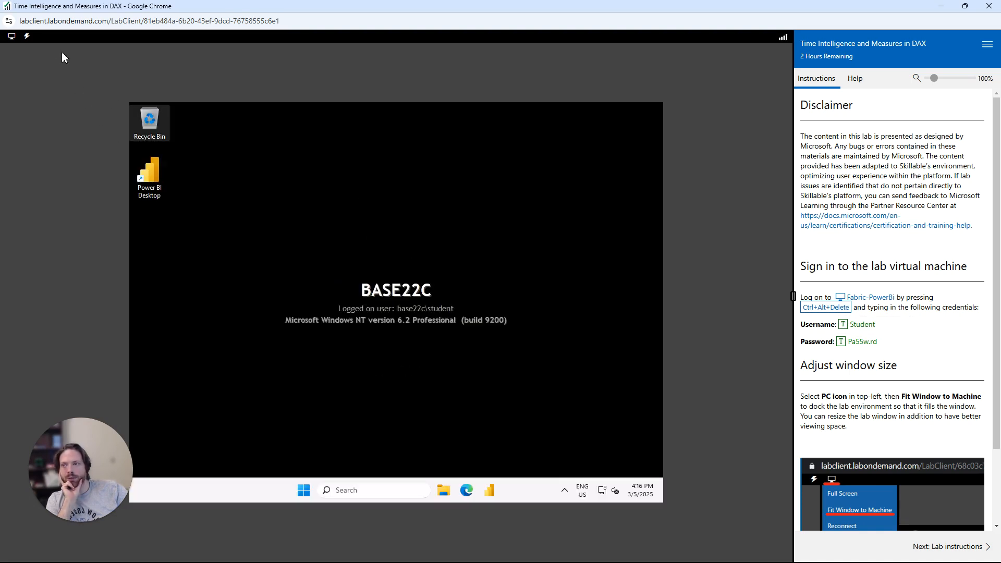
# Fit the lab window to the virtual machine and switch it to full screen.
pyautogui.click(12, 37)
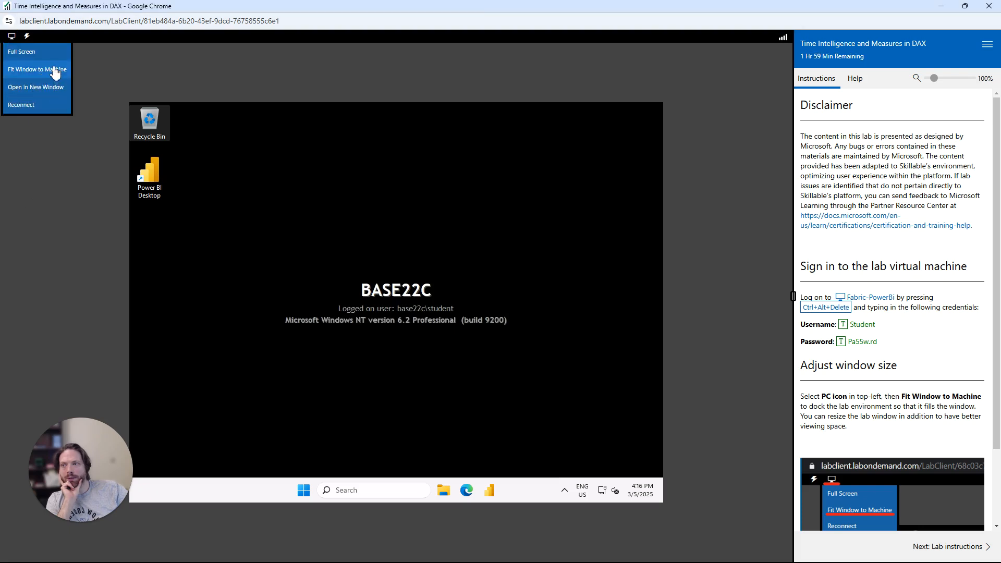
pyautogui.click(56, 74)
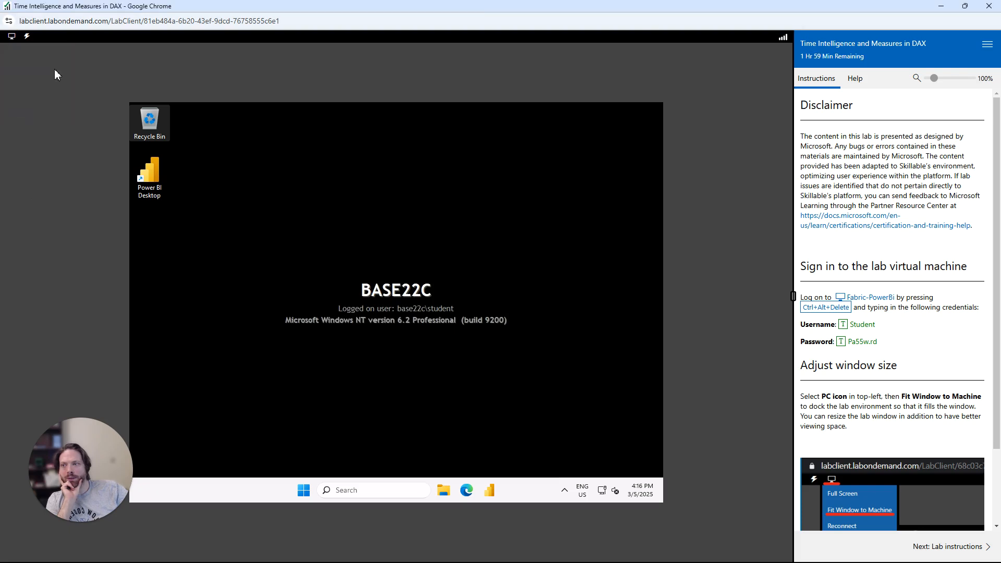
pyautogui.click(11, 37)
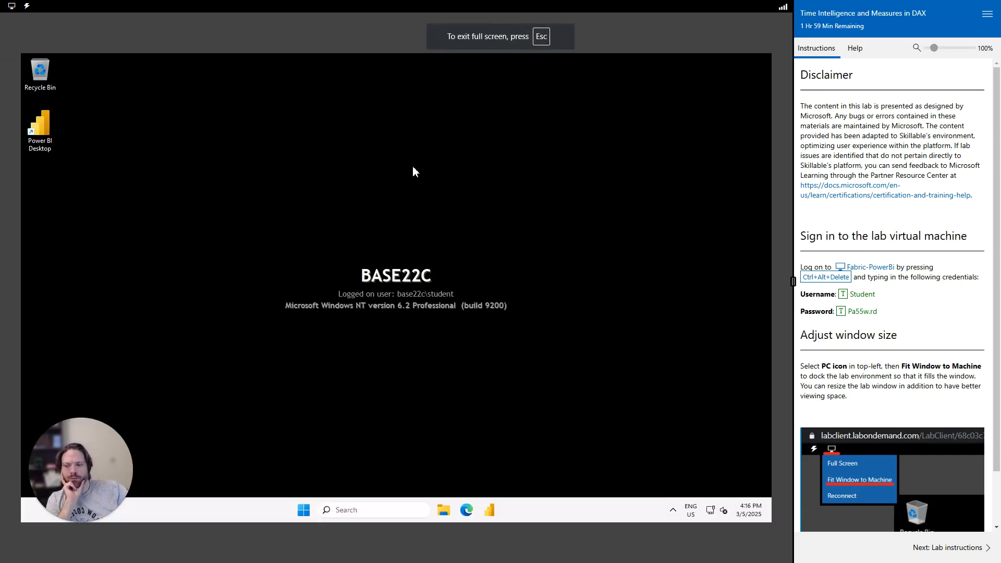
# Advance to the lab instructions and download 05-advanced-dax.zip in Edge from the GitHub URL given there.
pyautogui.scroll(-2, 869, 328)
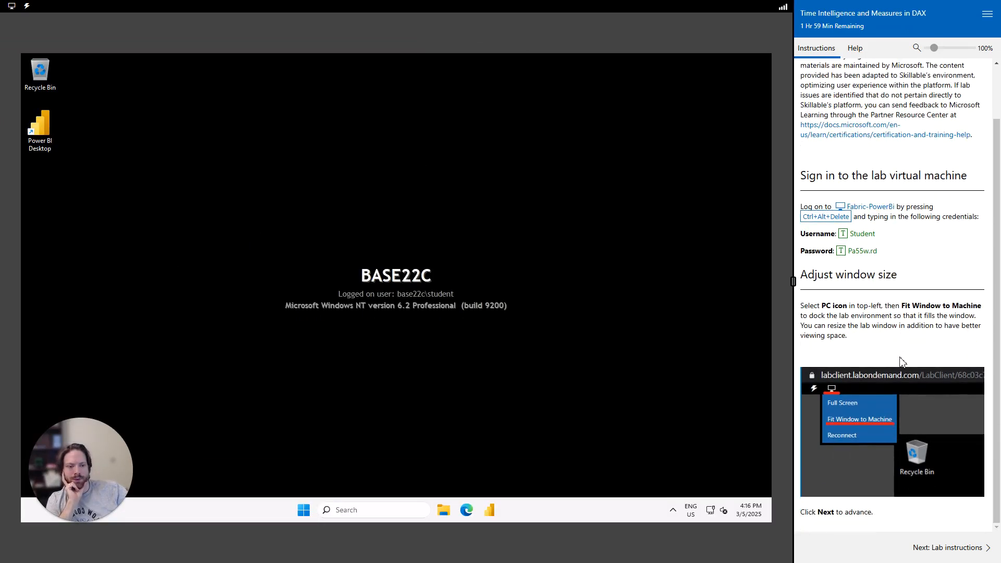
pyautogui.click(950, 548)
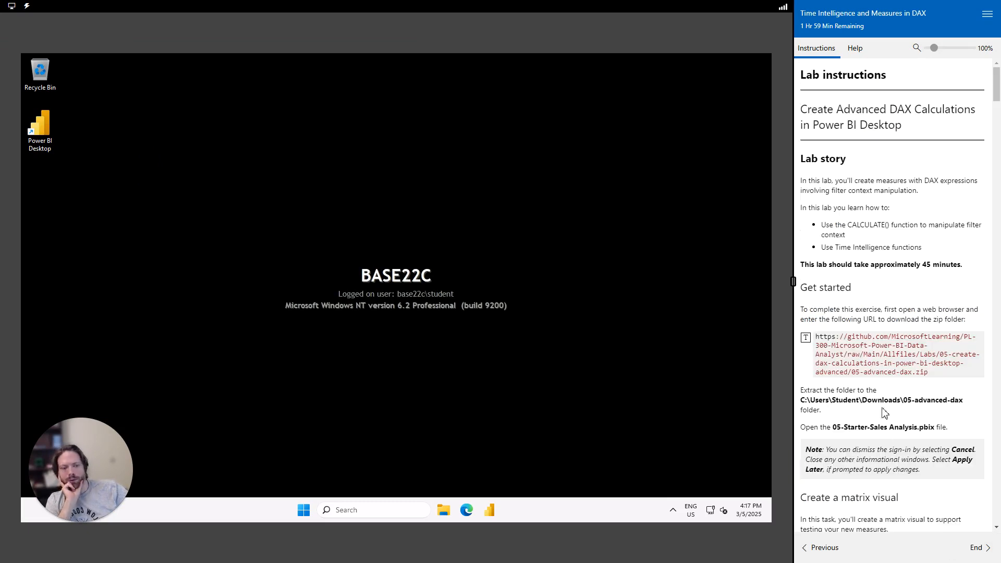
pyautogui.click(466, 511)
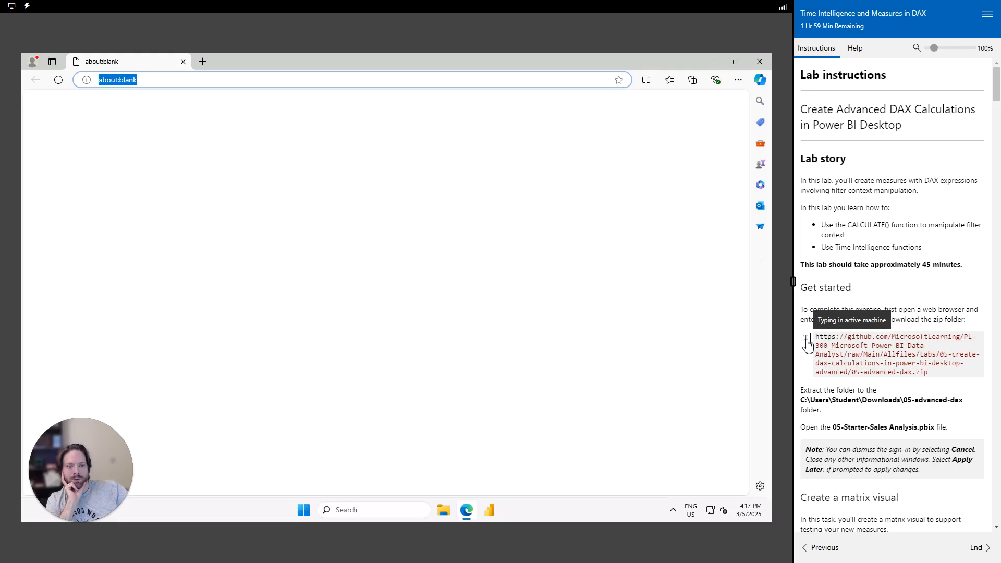
pyautogui.click(806, 340)
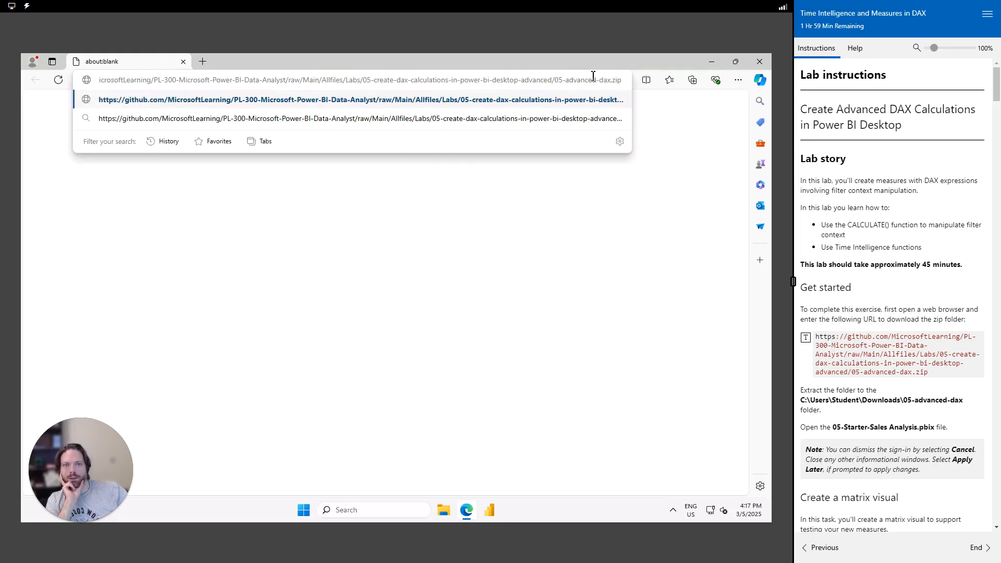
pyautogui.press('Return')
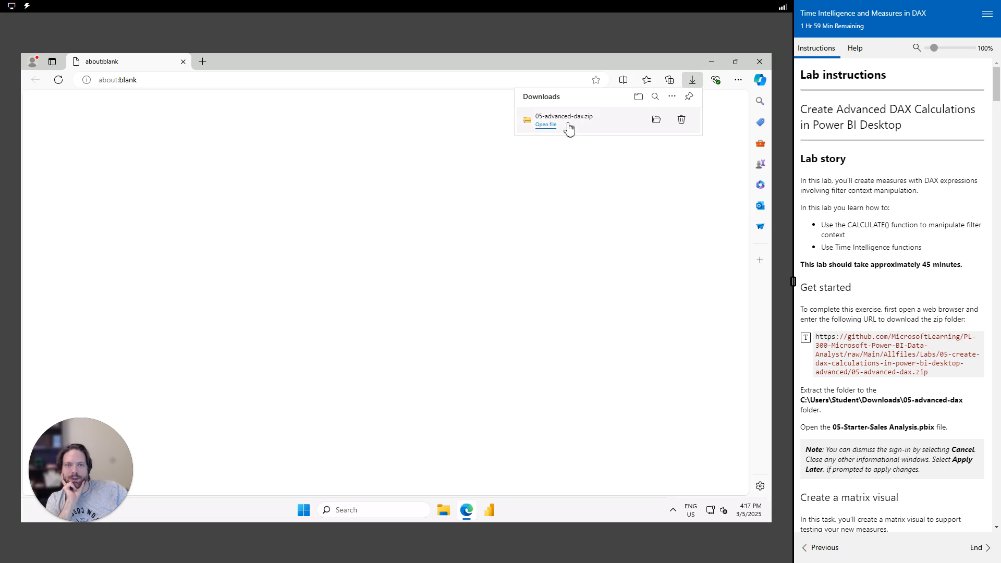
# Look inside the downloaded 05-advanced-dax.zip, close it, and show the zip in the Downloads folder.
pyautogui.click(545, 128)
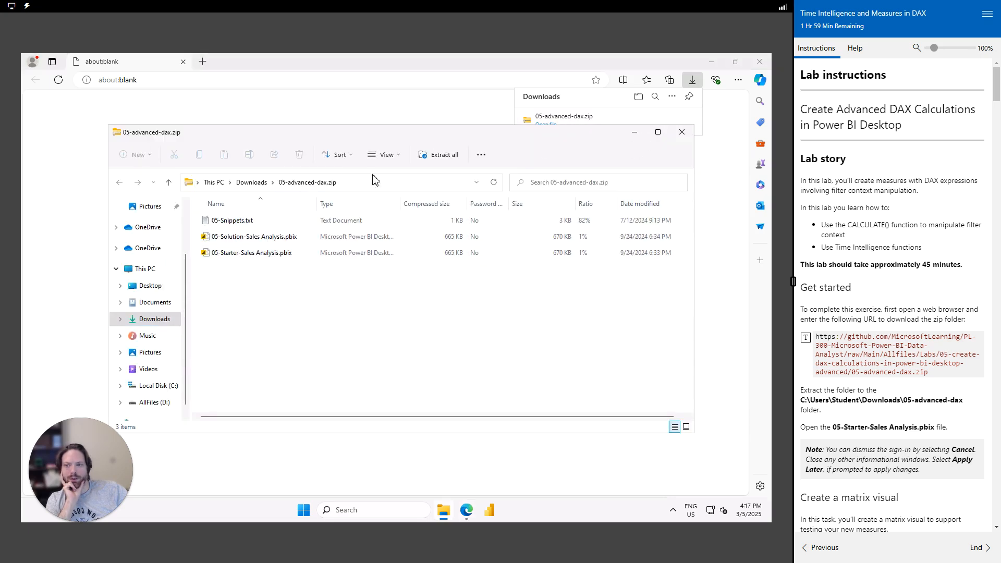
pyautogui.click(681, 133)
pyautogui.click(657, 120)
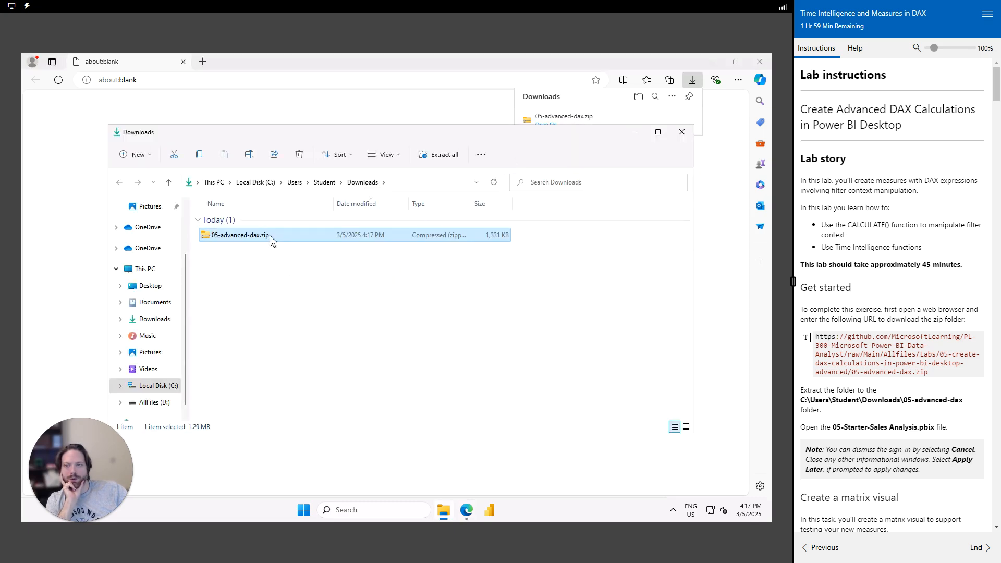
# Extract 05-advanced-dax.zip to the Downloads\05-advanced-dax folder and open 05-Snippets.txt from it.
pyautogui.rightClick(270, 239)
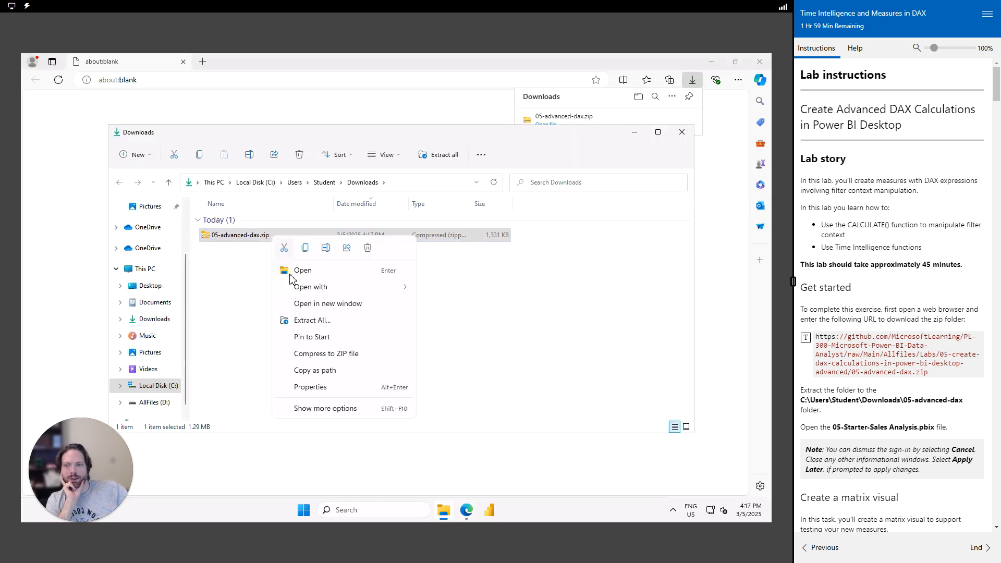
pyautogui.click(307, 322)
pyautogui.click(490, 381)
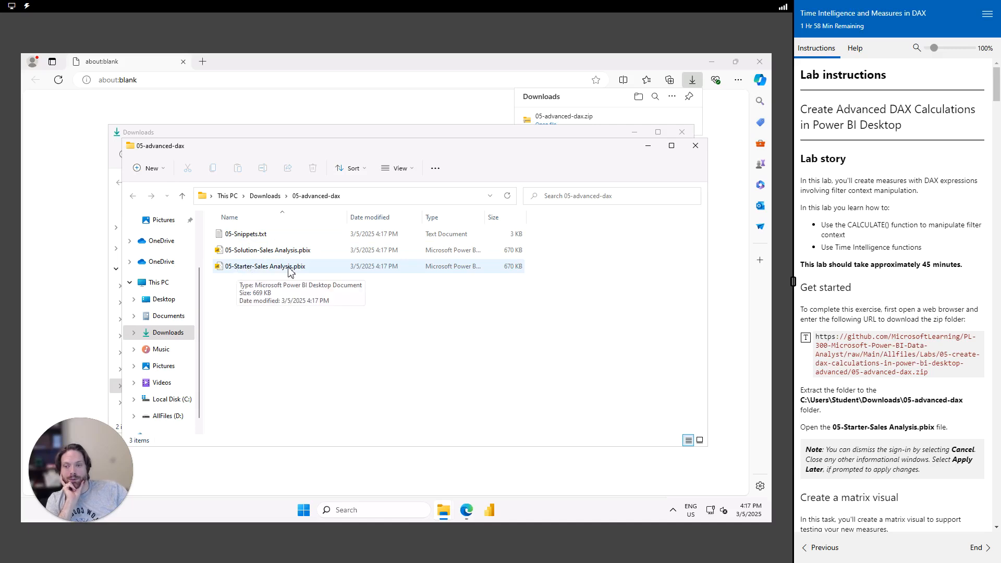
pyautogui.doubleClick(238, 236)
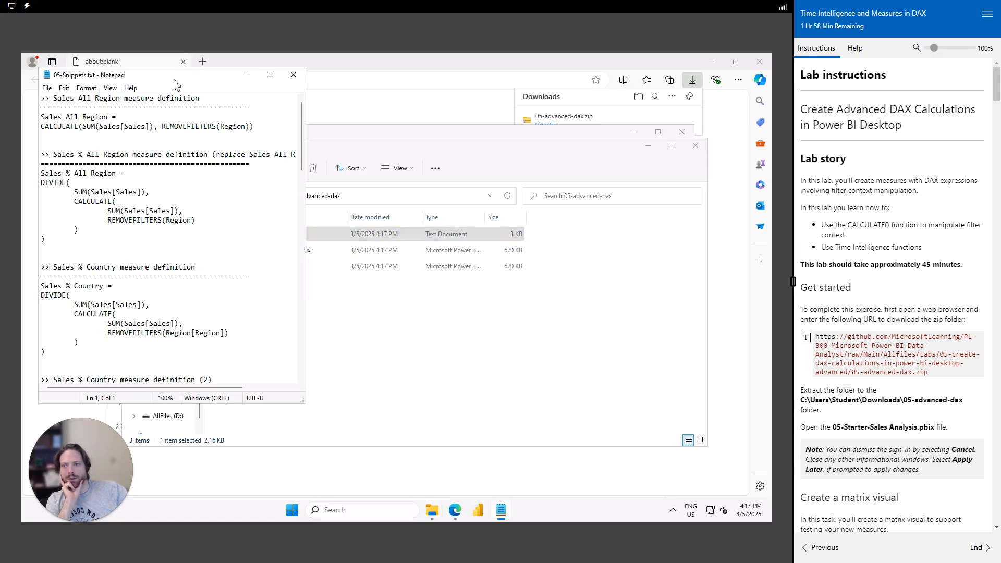
# Minimize 05-Snippets.txt, open 05-Starter-Sales Analysis.pbix in Power BI Desktop, and dismiss the Collaborate and share tip.
pyautogui.moveTo(175, 81); pyautogui.dragTo(629, 198)
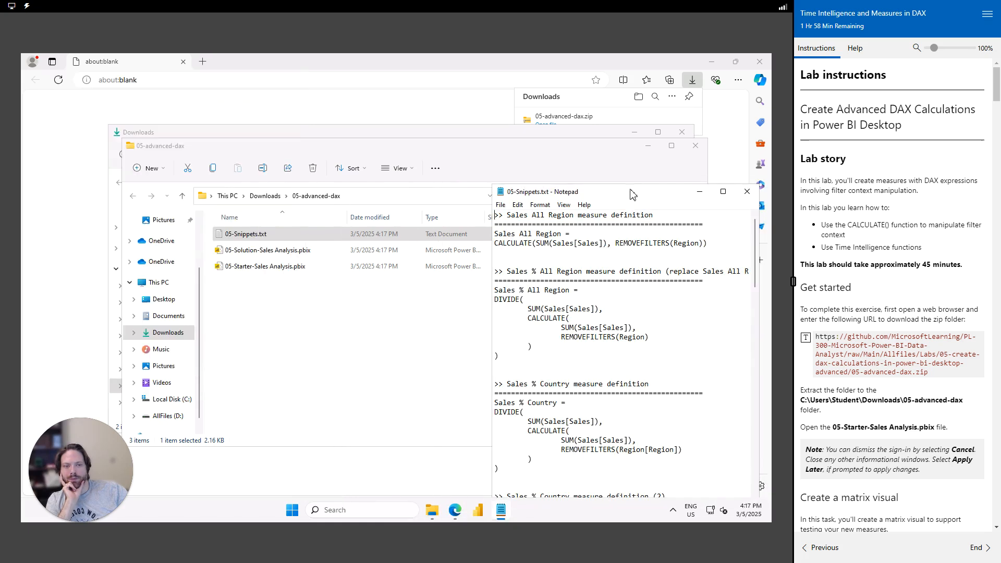
pyautogui.click(698, 193)
pyautogui.doubleClick(290, 268)
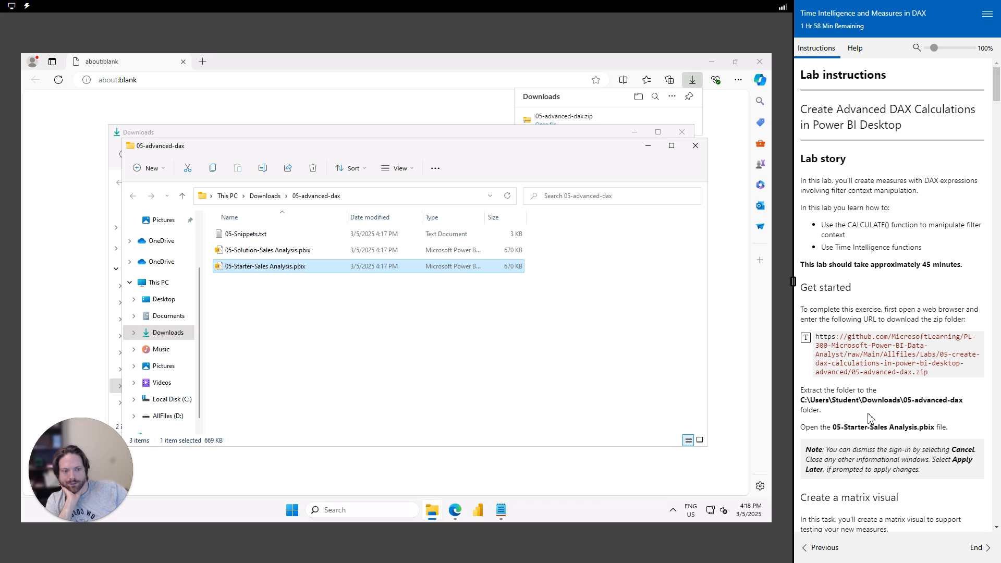
pyautogui.scroll(-1, 874, 417)
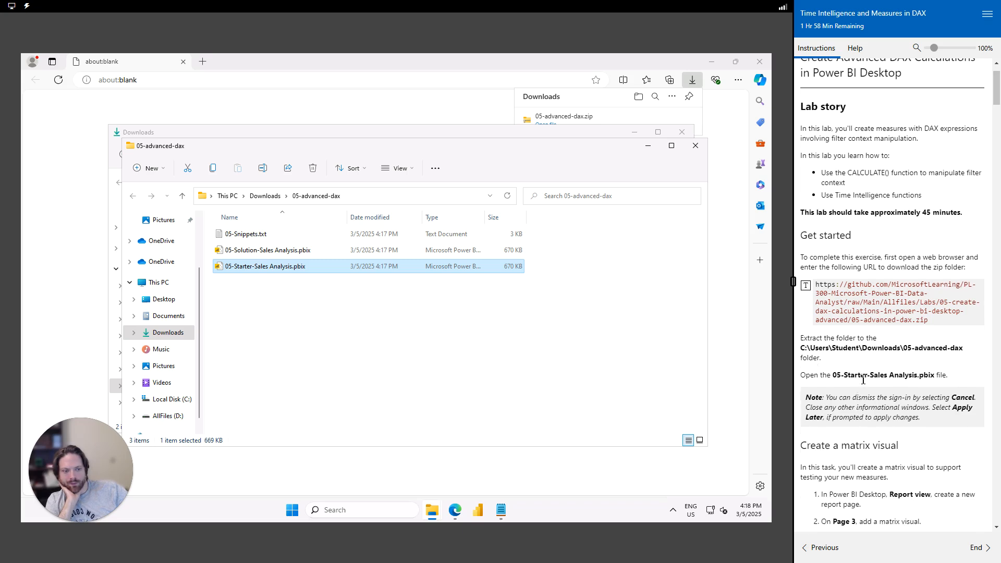
pyautogui.scroll(-1, 864, 379)
pyautogui.scroll(-1, 864, 386)
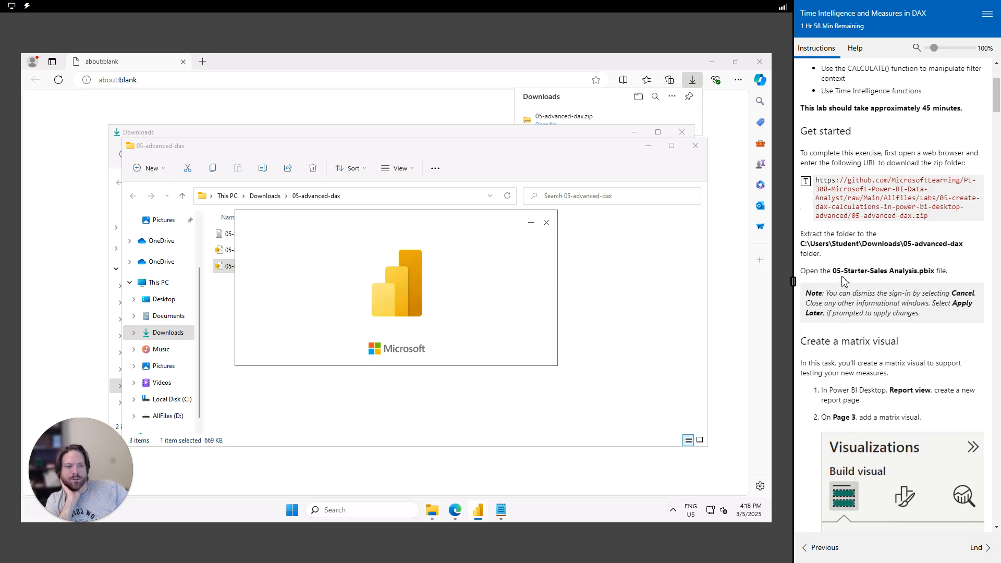
pyautogui.scroll(-1, 851, 341)
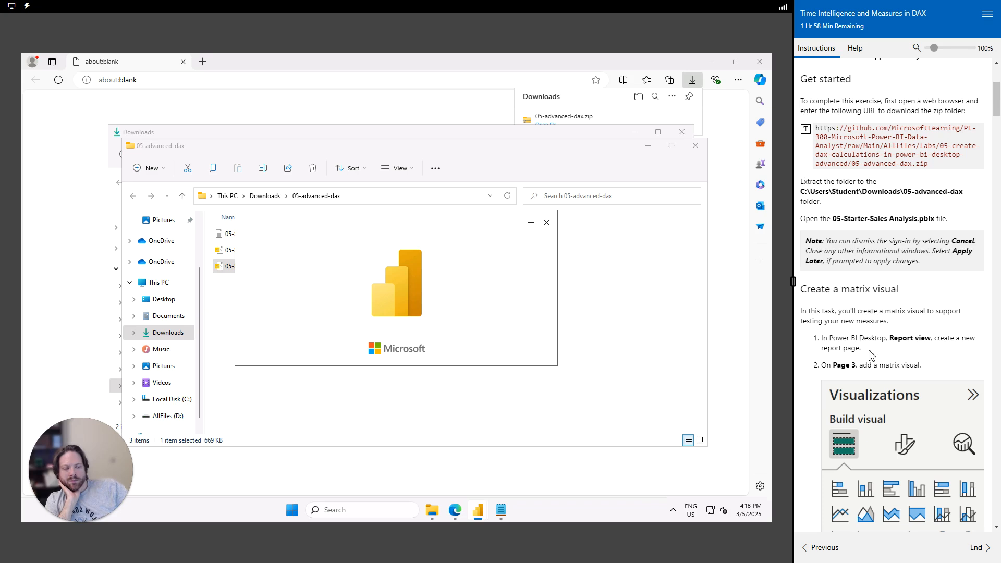
pyautogui.moveTo(869, 355); pyautogui.dragTo(817, 344)
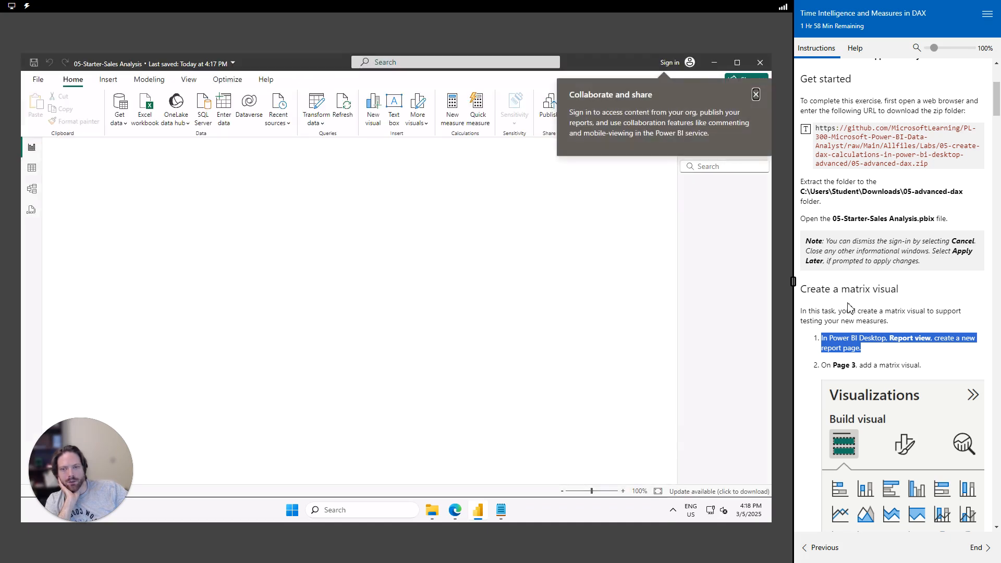
pyautogui.click(756, 97)
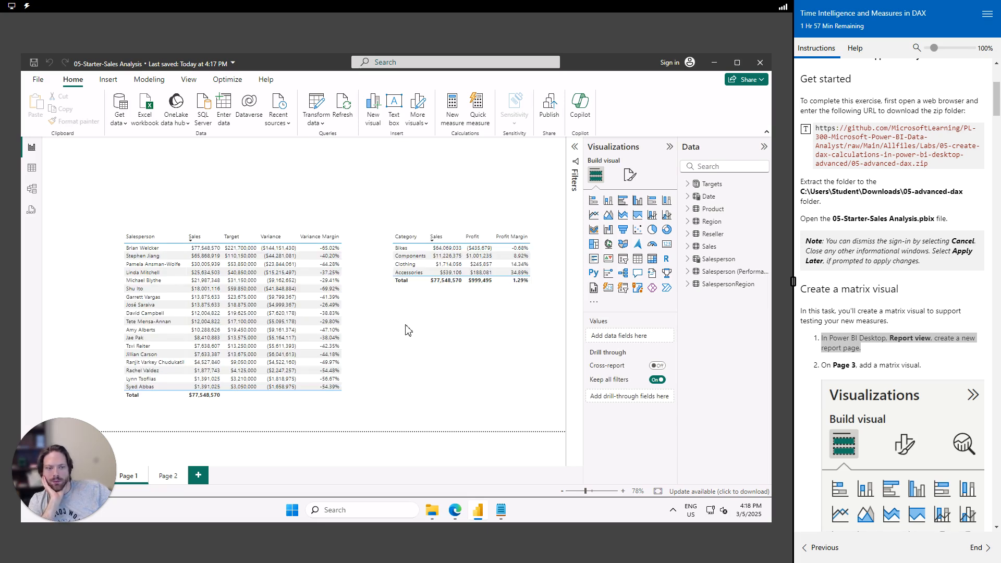
# Create a new report page, Page 3, and add a matrix visual resized to fill the entire page.
pyautogui.click(198, 477)
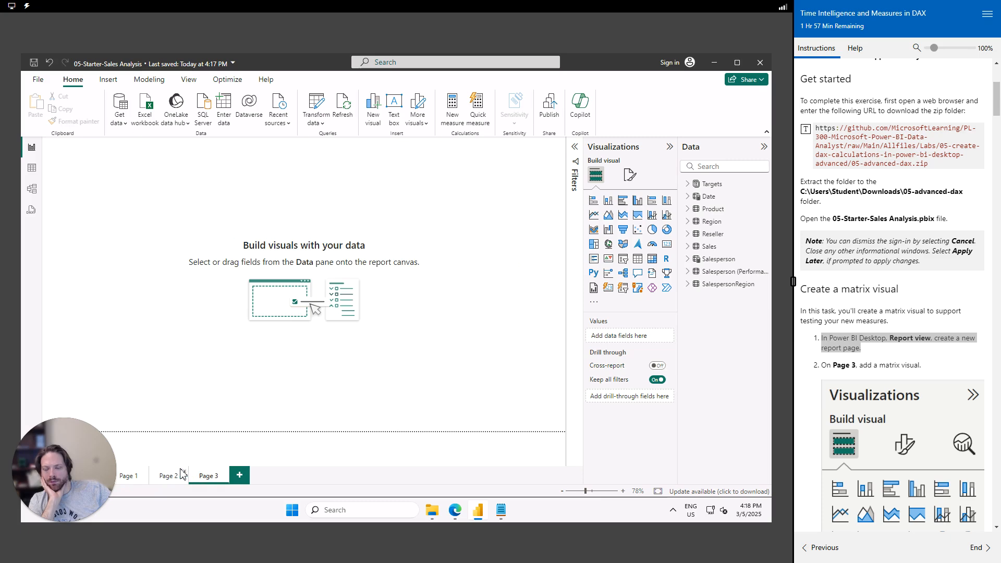
pyautogui.click(653, 259)
pyautogui.scroll(-5, 921, 355)
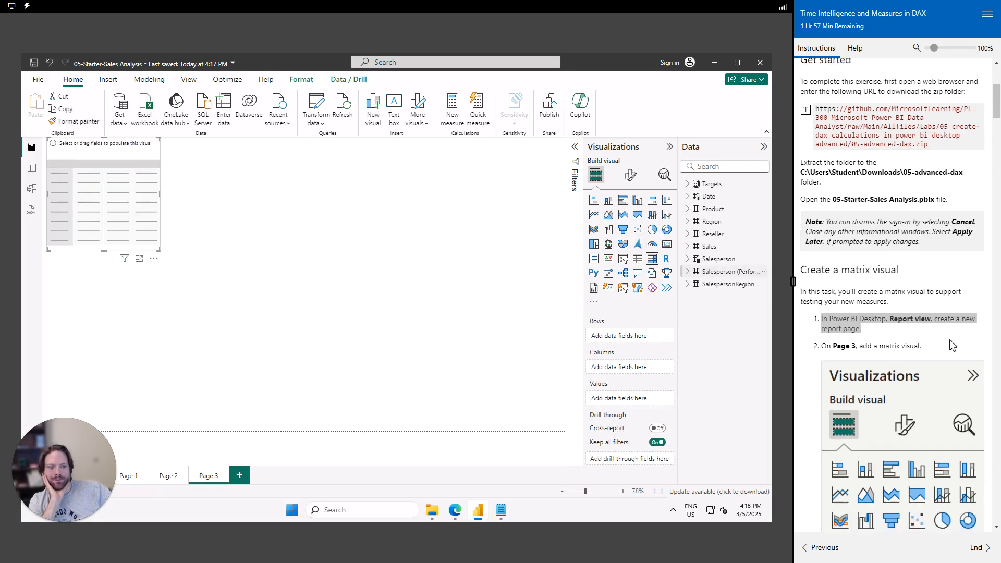
pyautogui.scroll(-3, 921, 354)
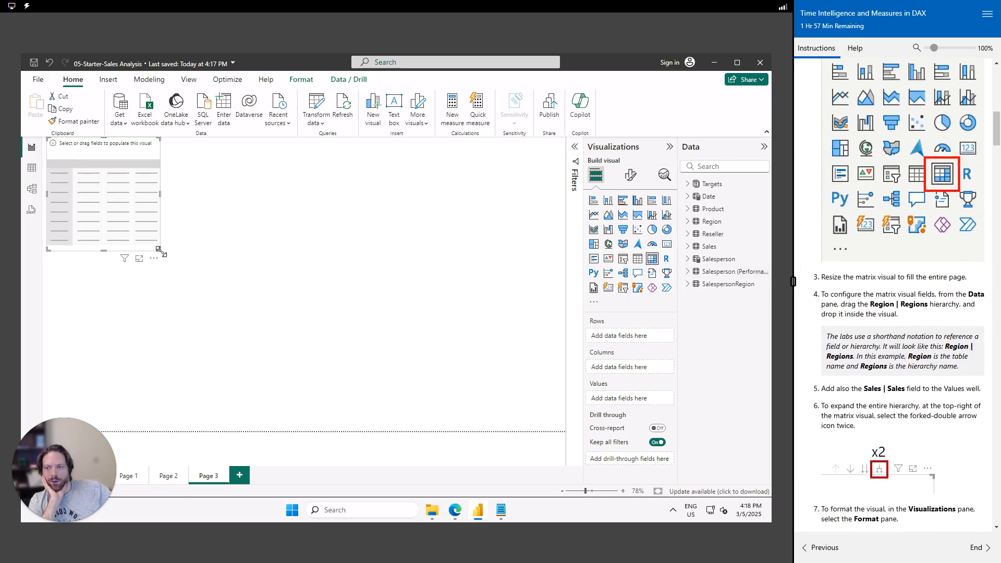
pyautogui.moveTo(160, 250); pyautogui.dragTo(398, 381)
pyautogui.moveTo(511, 445); pyautogui.dragTo(565, 431)
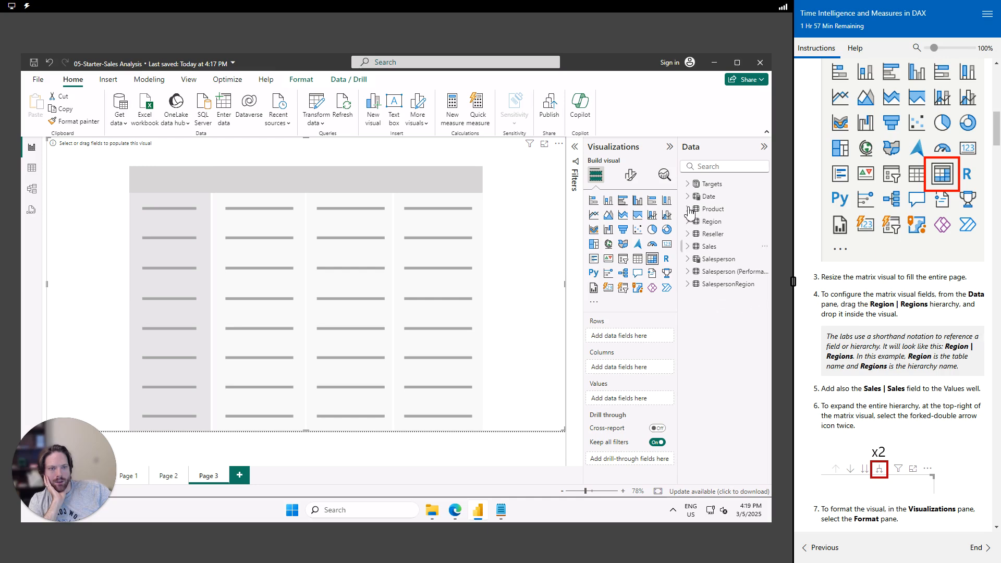
# Add the Regions hierarchy from the Region table and the Sales field from the Sales table to the matrix.
pyautogui.click(690, 223)
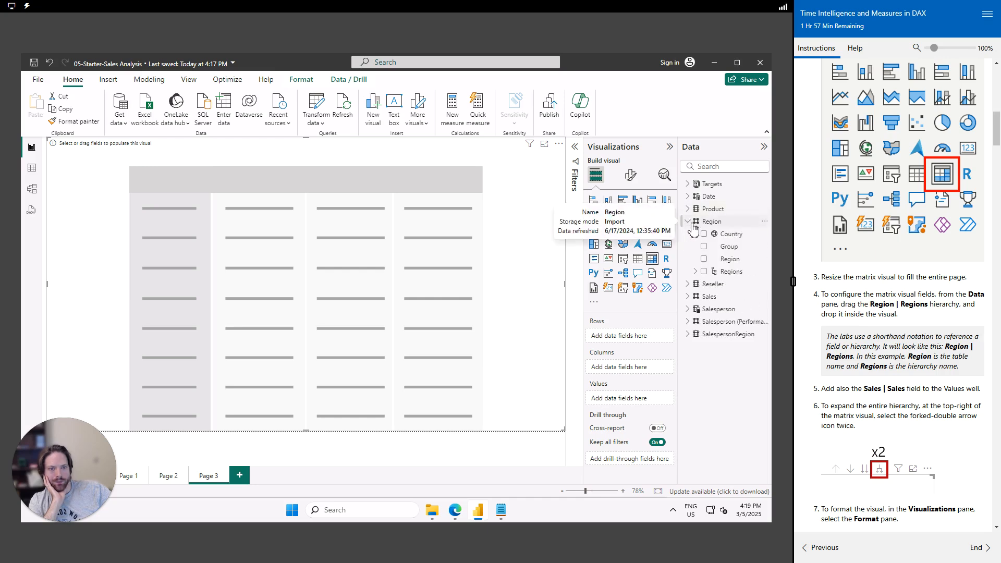
pyautogui.click(704, 271)
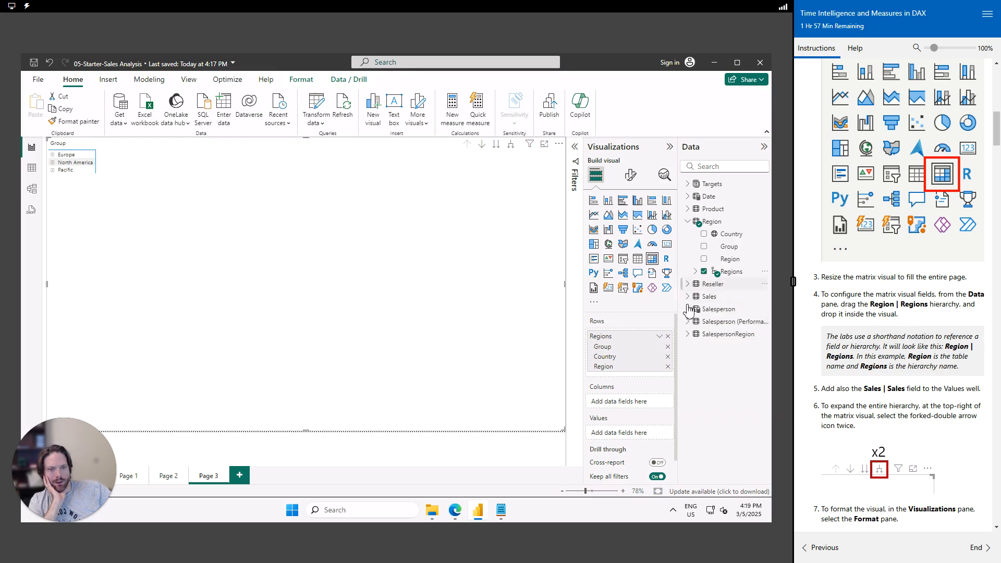
pyautogui.click(710, 297)
pyautogui.click(705, 385)
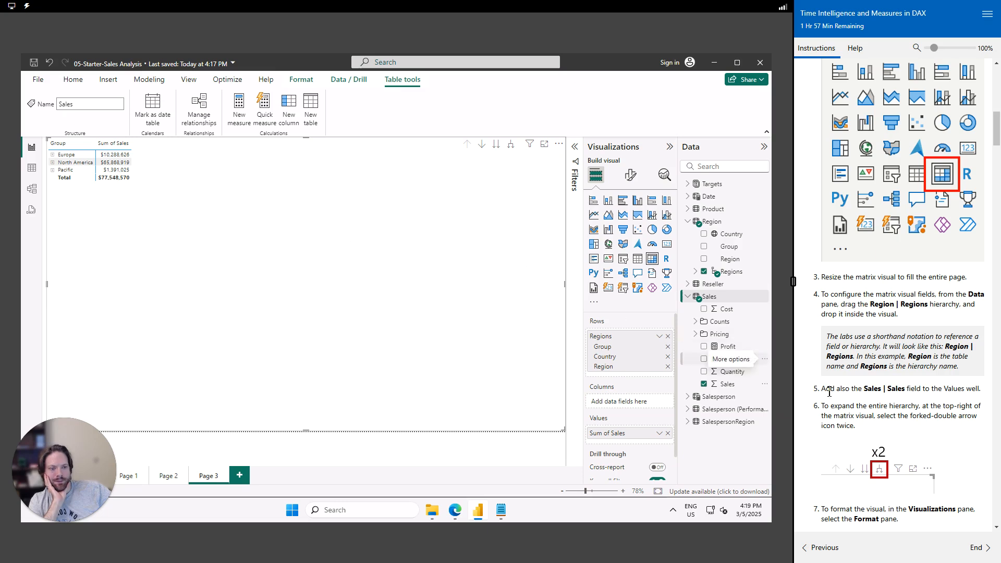
# Explore the levels of the Regions hierarchy by expanding Europe and its countries in the matrix, and collapse Europe again.
pyautogui.scroll(-1, 862, 428)
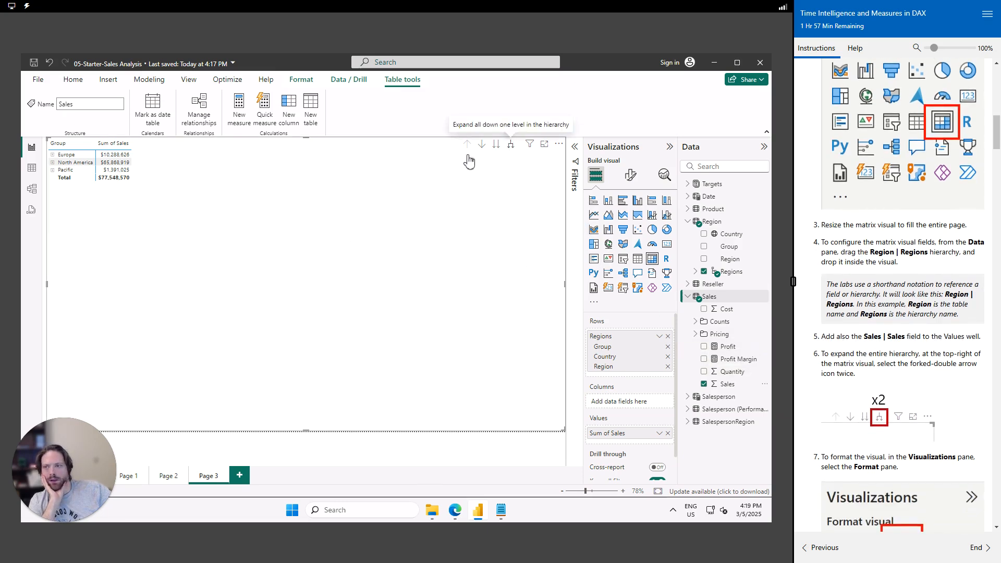
pyautogui.click(53, 155)
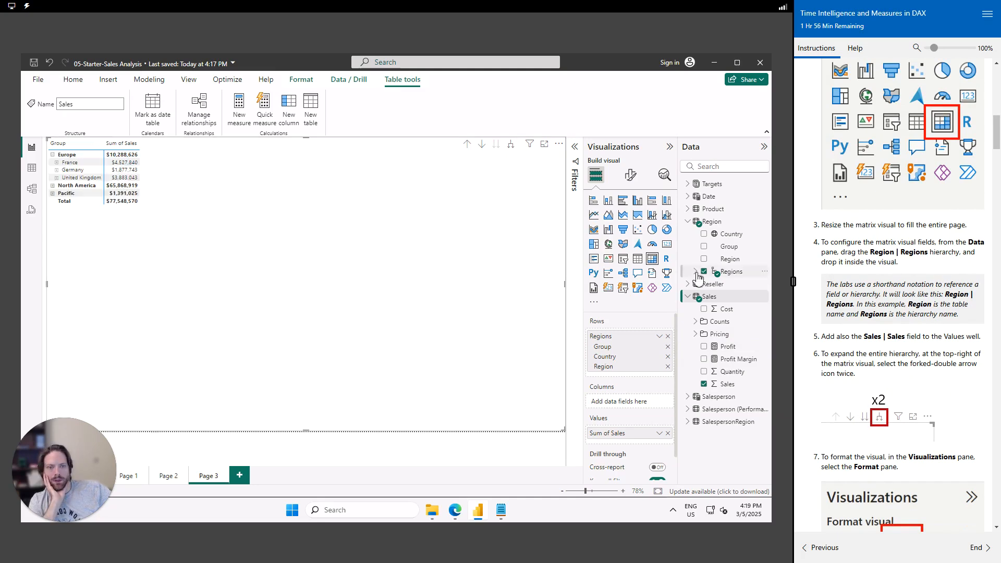
pyautogui.click(696, 271)
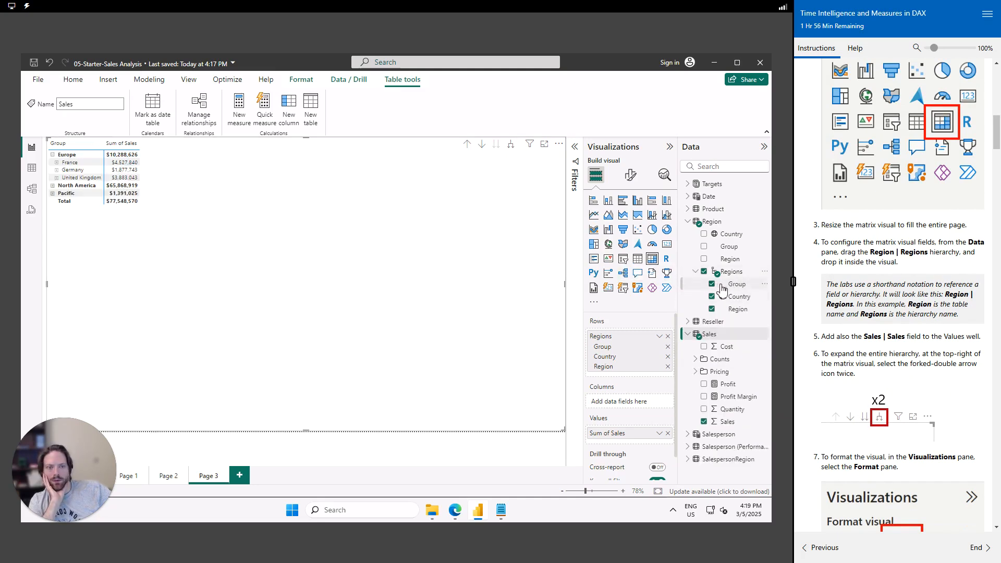
pyautogui.click(58, 163)
pyautogui.click(57, 163)
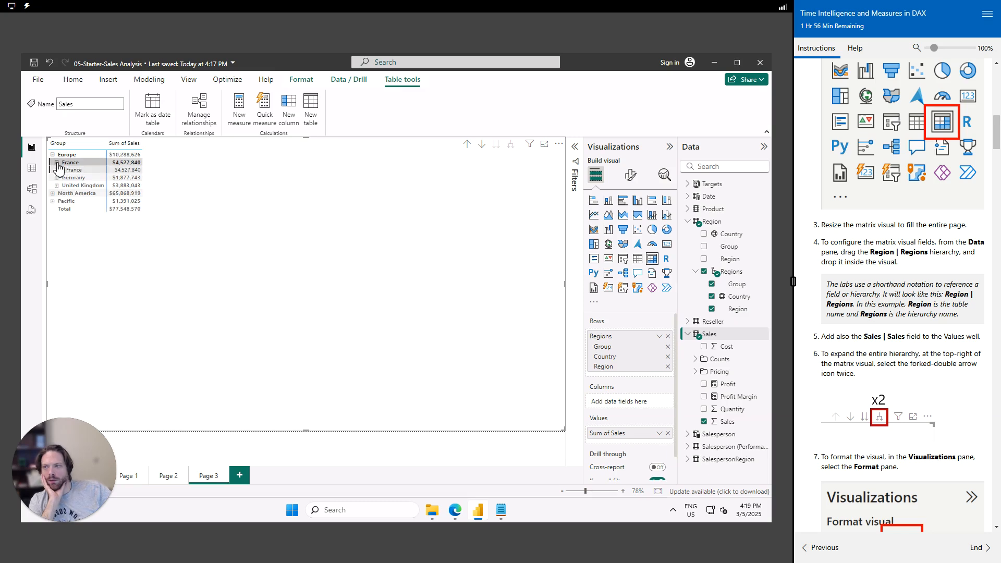
pyautogui.click(57, 177)
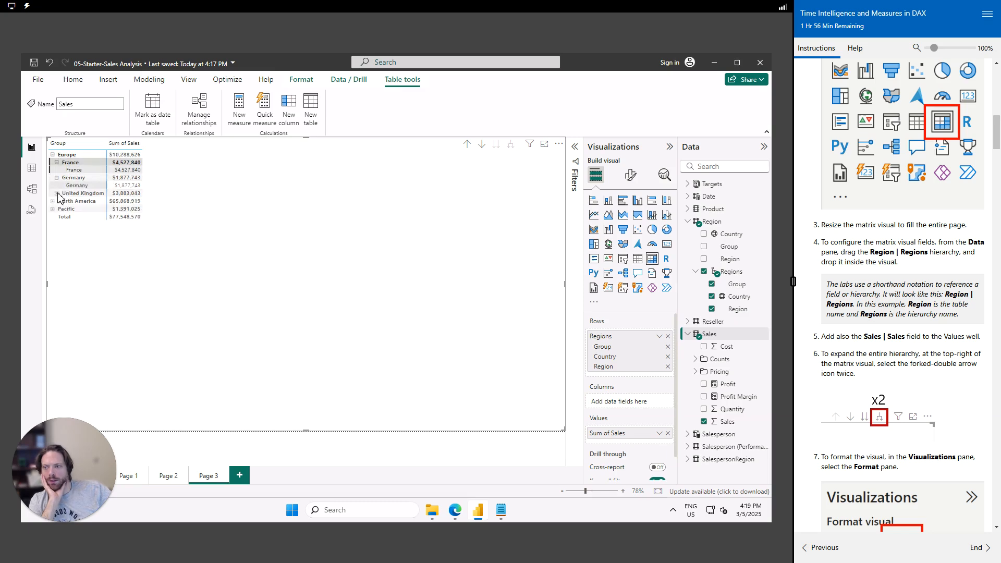
pyautogui.click(57, 193)
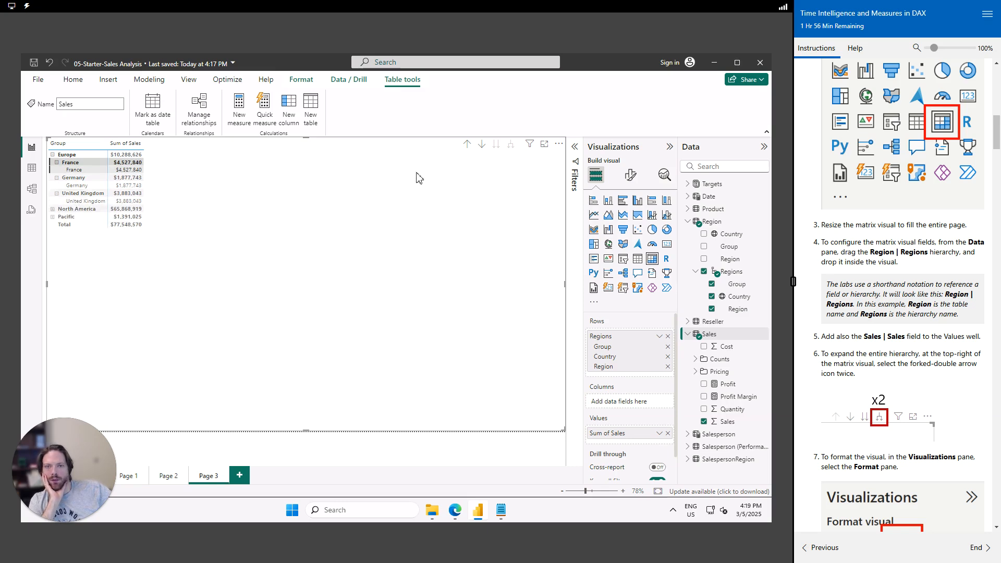
pyautogui.click(202, 180)
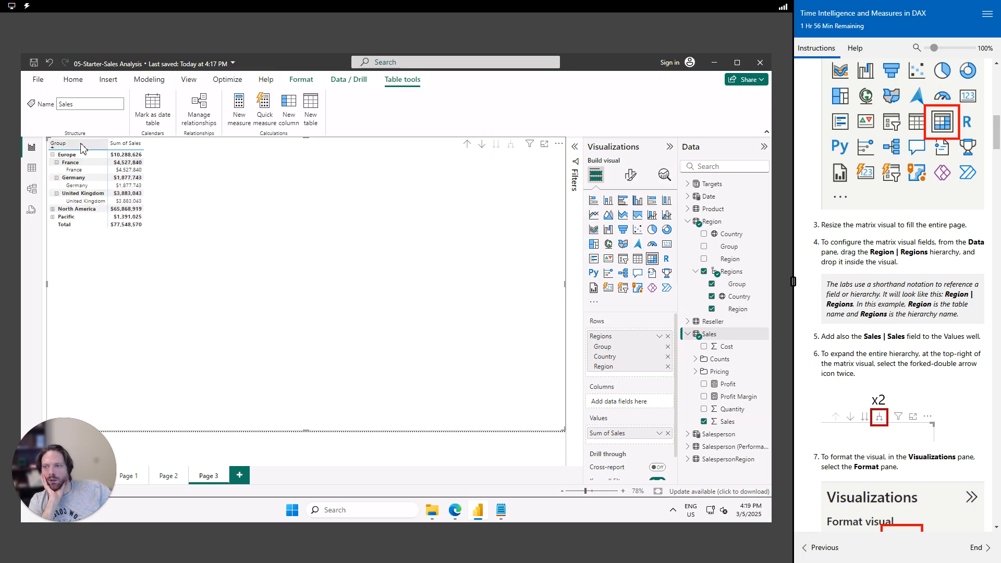
pyautogui.click(53, 155)
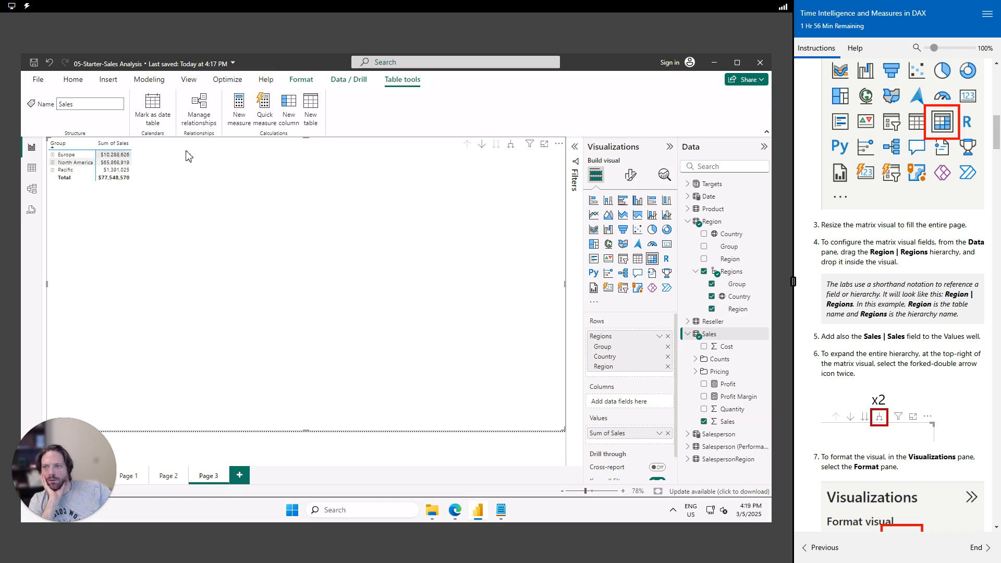
# Expand the matrix's entire row hierarchy down two levels to show every group, country and region.
pyautogui.click(515, 150)
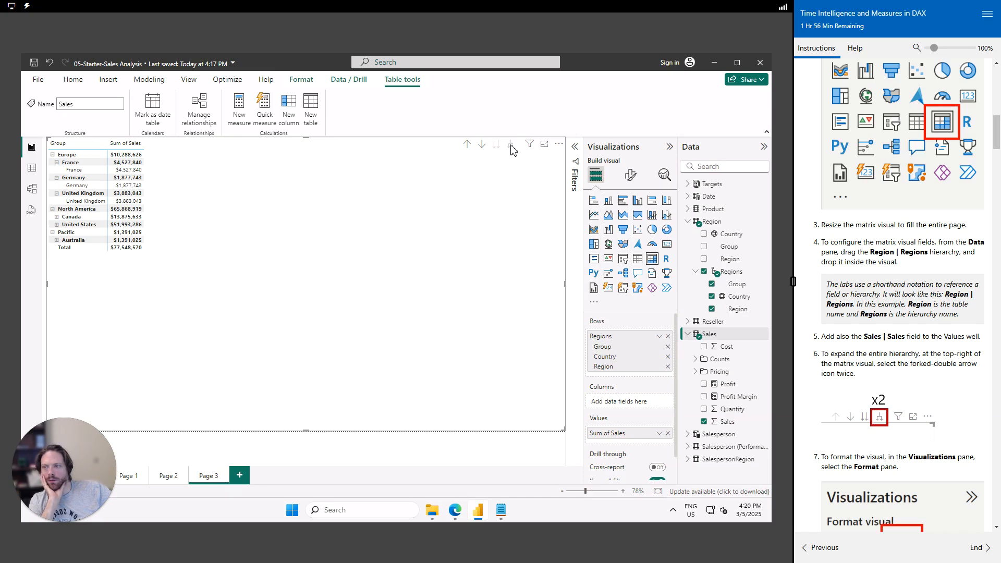
pyautogui.click(513, 150)
# Search the matrix's format settings for layout and set the Layout property to Tabular.
pyautogui.scroll(-4, 888, 259)
pyautogui.moveTo(906, 266); pyautogui.dragTo(816, 254)
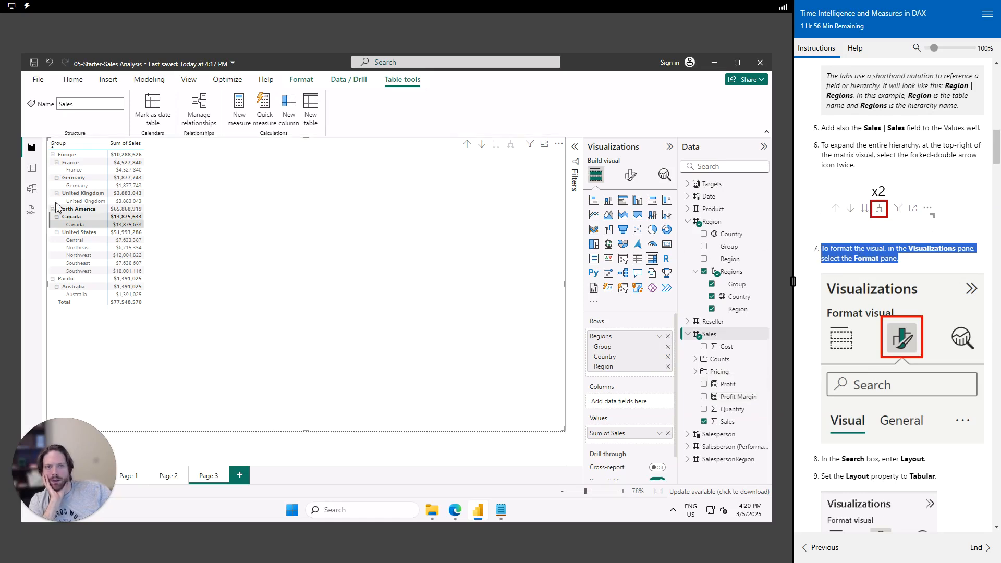
pyautogui.click(629, 177)
pyautogui.click(629, 180)
pyautogui.scroll(-2, 882, 452)
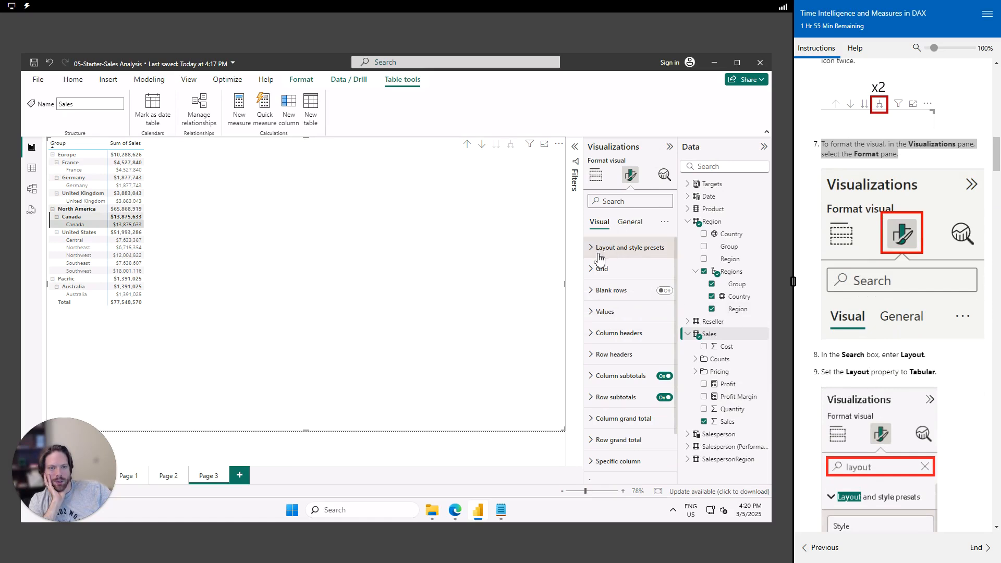
pyautogui.click(619, 203)
pyautogui.write('layout')
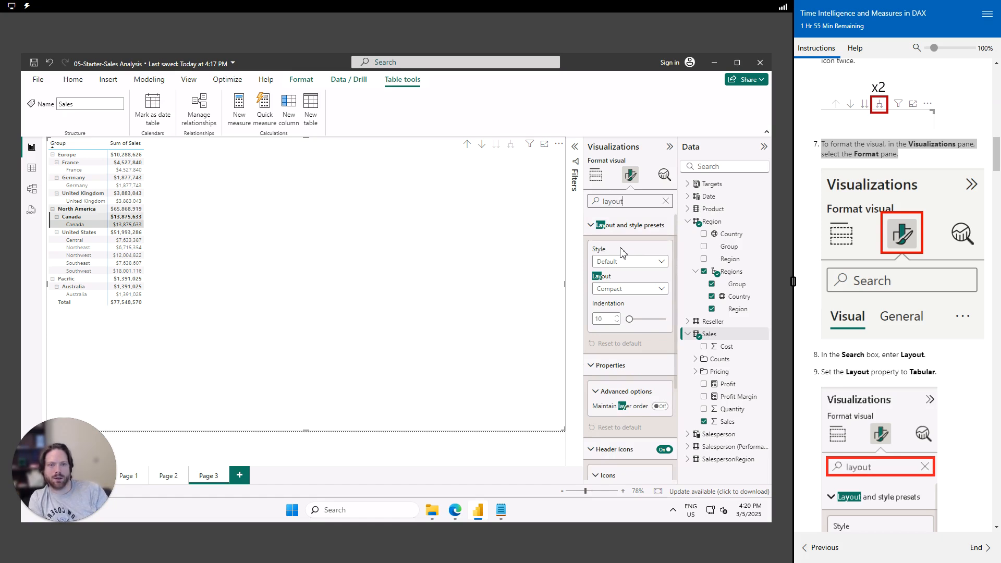
pyautogui.scroll(-2, 898, 382)
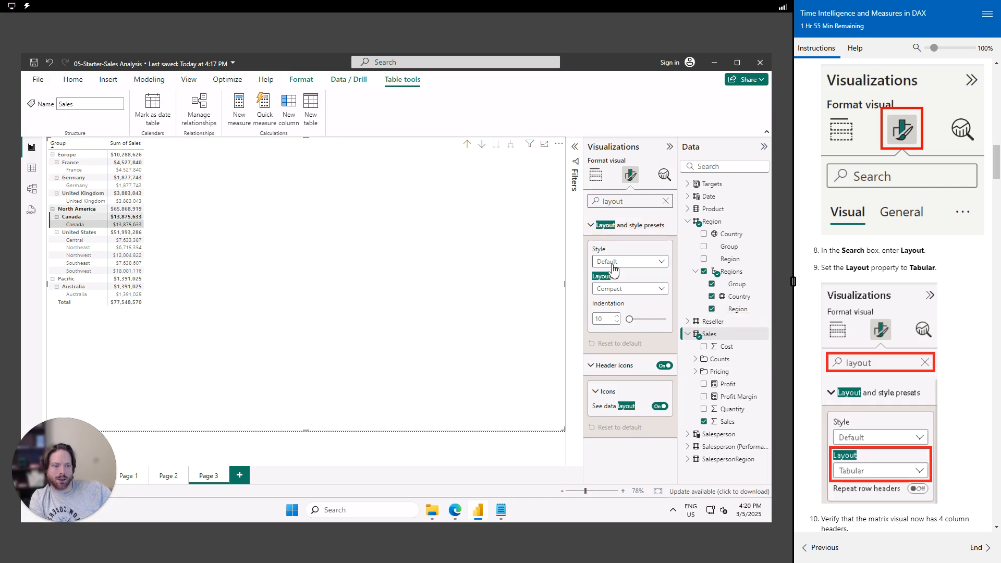
pyautogui.click(637, 290)
pyautogui.click(621, 327)
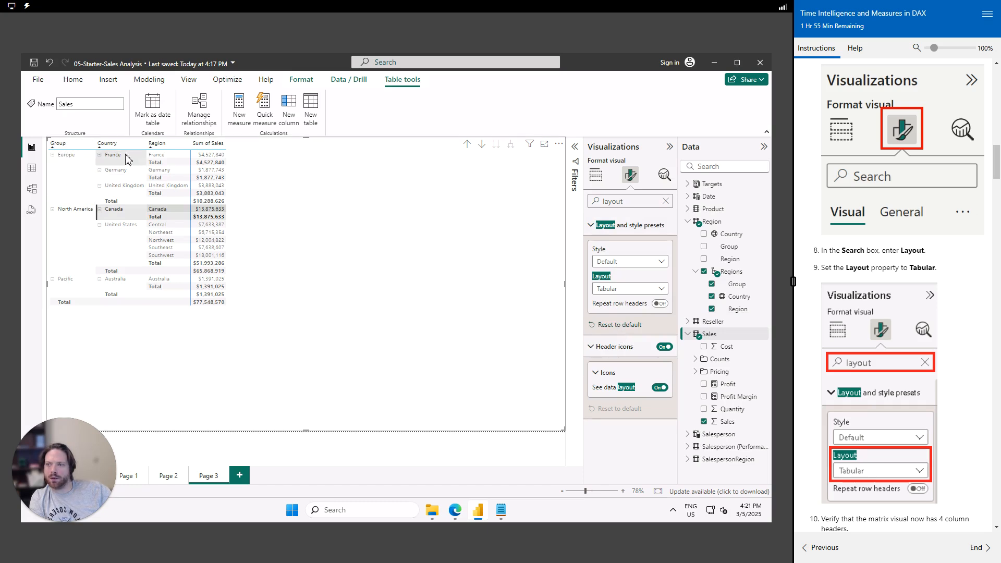
# Read the lab instructions from the matrix column header check through the CALCULATE() notes under Manipulate filter context.
pyautogui.scroll(-5, 863, 294)
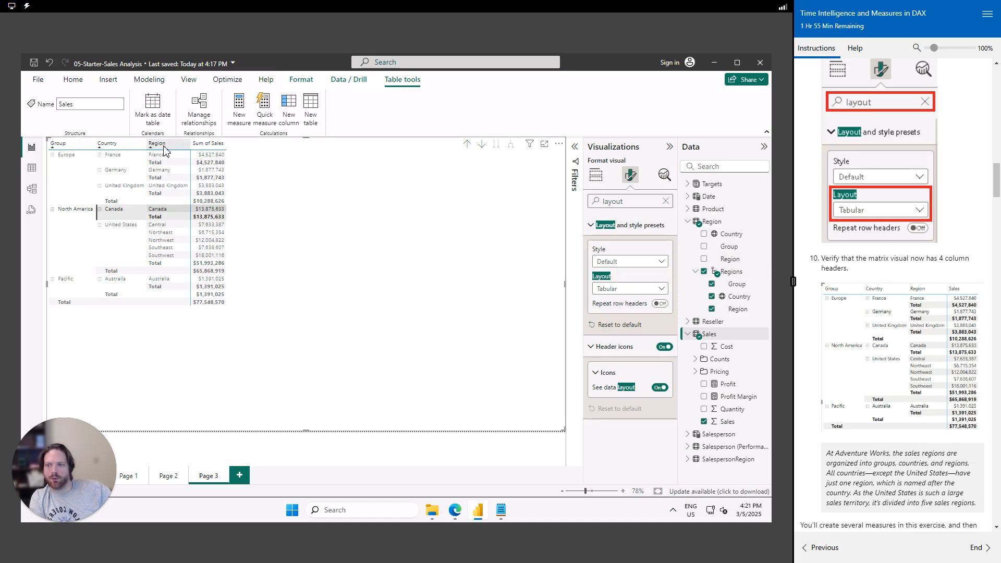
pyautogui.scroll(-2, 908, 341)
pyautogui.scroll(-2, 909, 345)
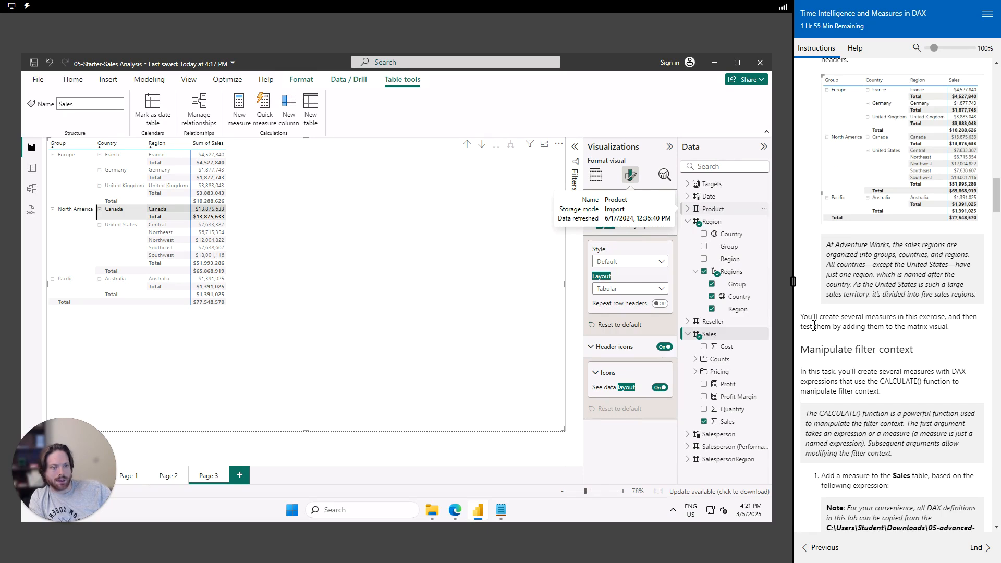
pyautogui.scroll(-1, 818, 351)
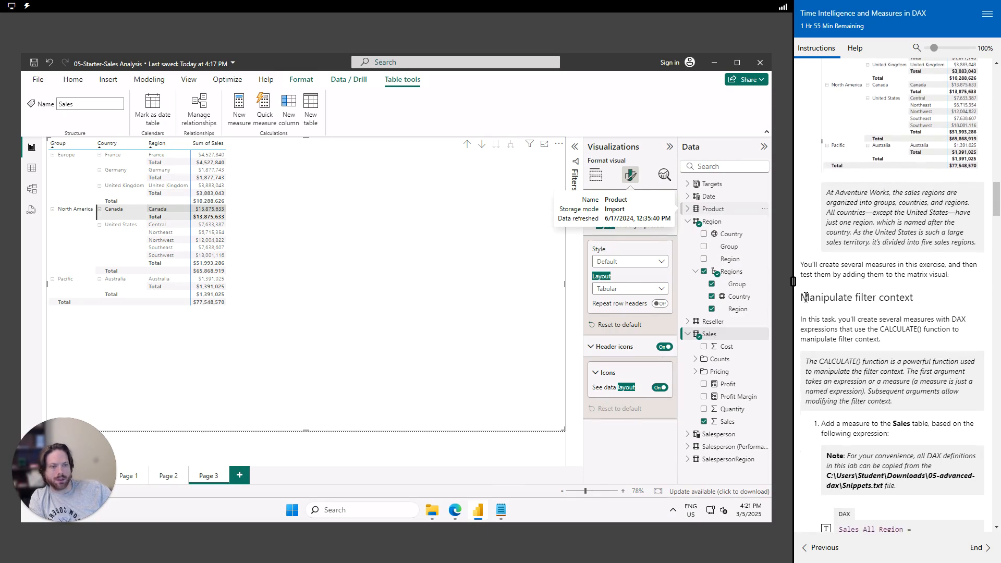
pyautogui.moveTo(802, 301); pyautogui.dragTo(914, 345)
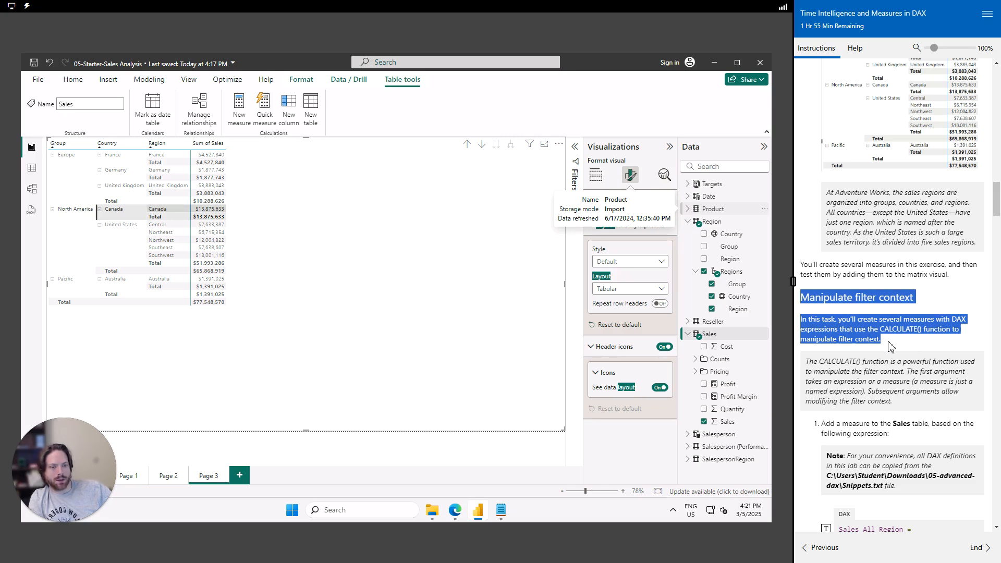
pyautogui.click(891, 342)
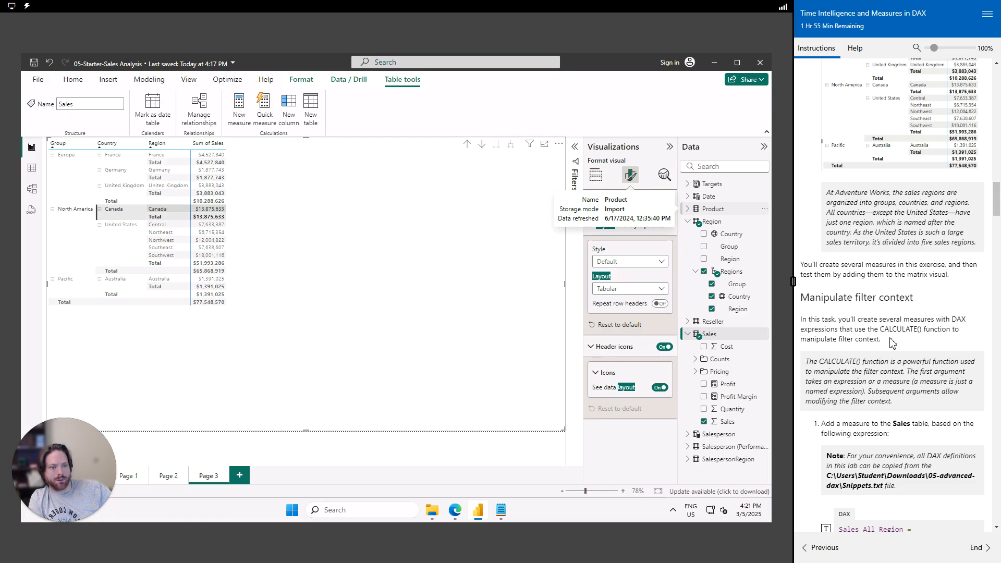
pyautogui.scroll(-1, 895, 355)
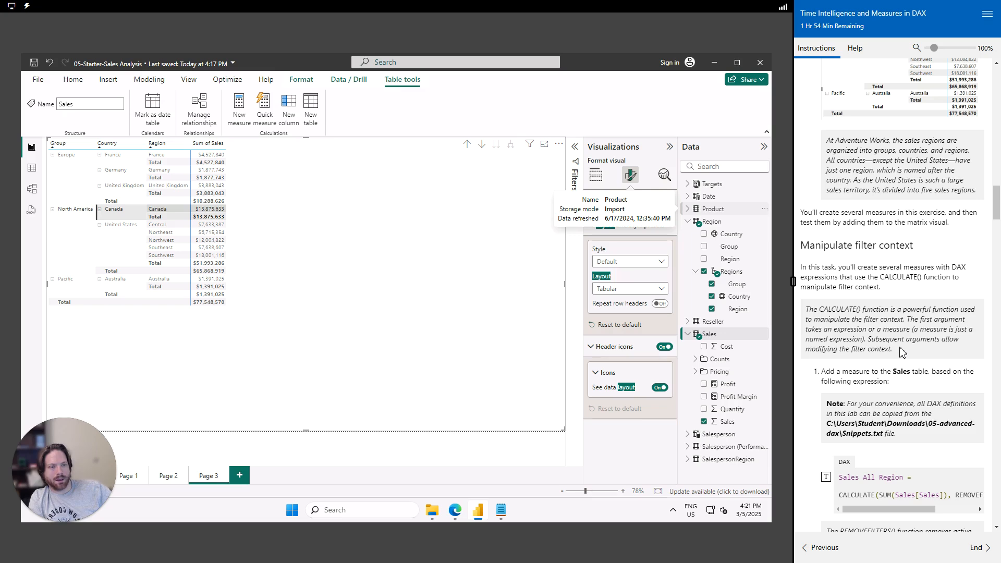
pyautogui.moveTo(904, 355); pyautogui.dragTo(869, 341)
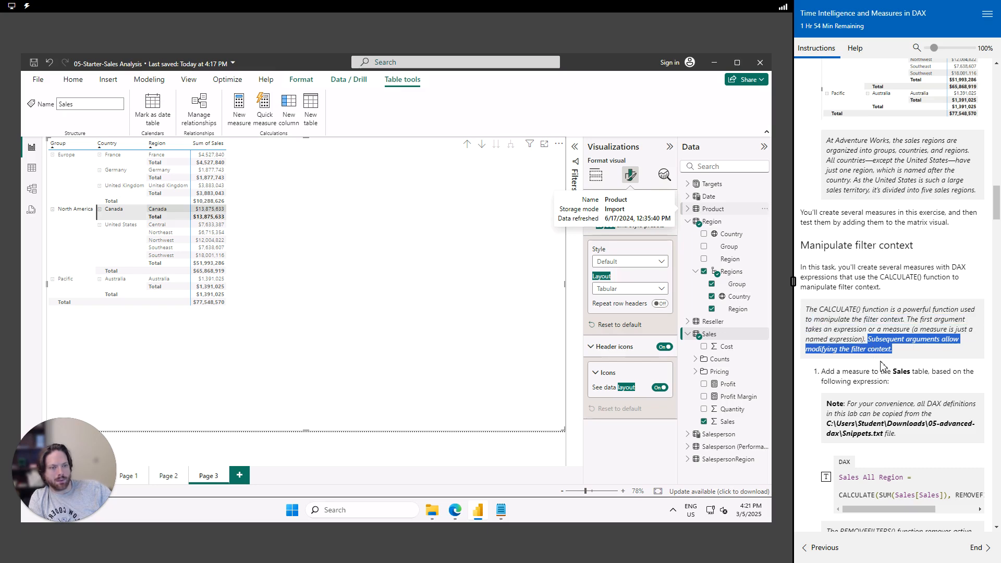
# Read the lab's Sales All Region instructions and add a new measure to the Sales table.
pyautogui.click(895, 381)
pyautogui.scroll(-1, 823, 380)
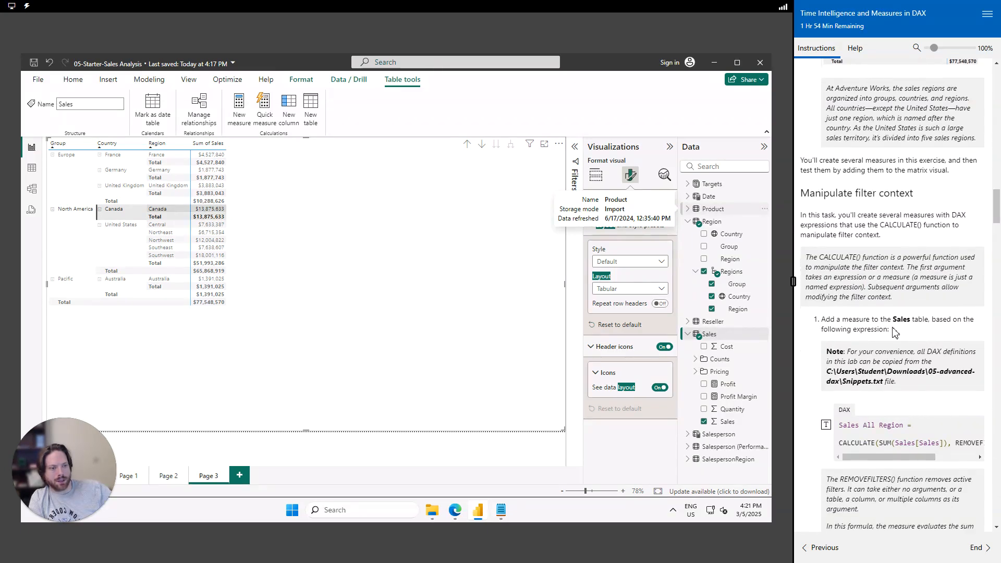
pyautogui.scroll(-1, 884, 352)
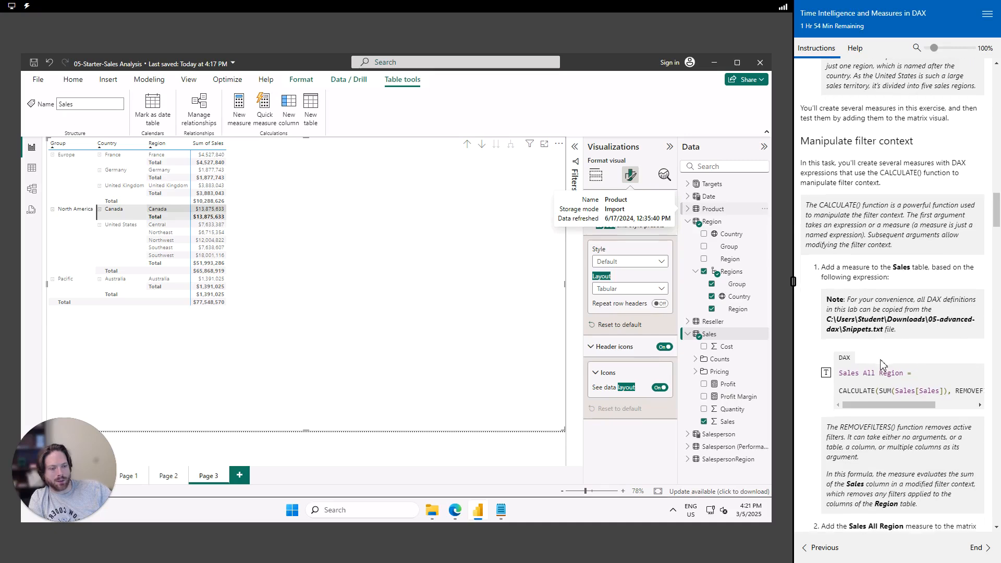
pyautogui.scroll(-1, 914, 365)
pyautogui.moveTo(908, 356); pyautogui.dragTo(861, 353)
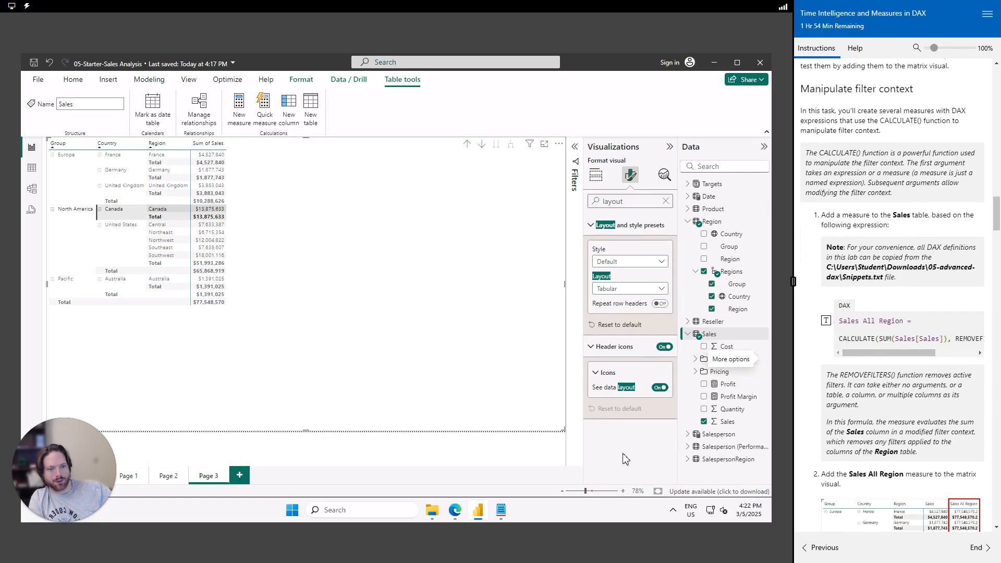
pyautogui.rightClick(713, 339)
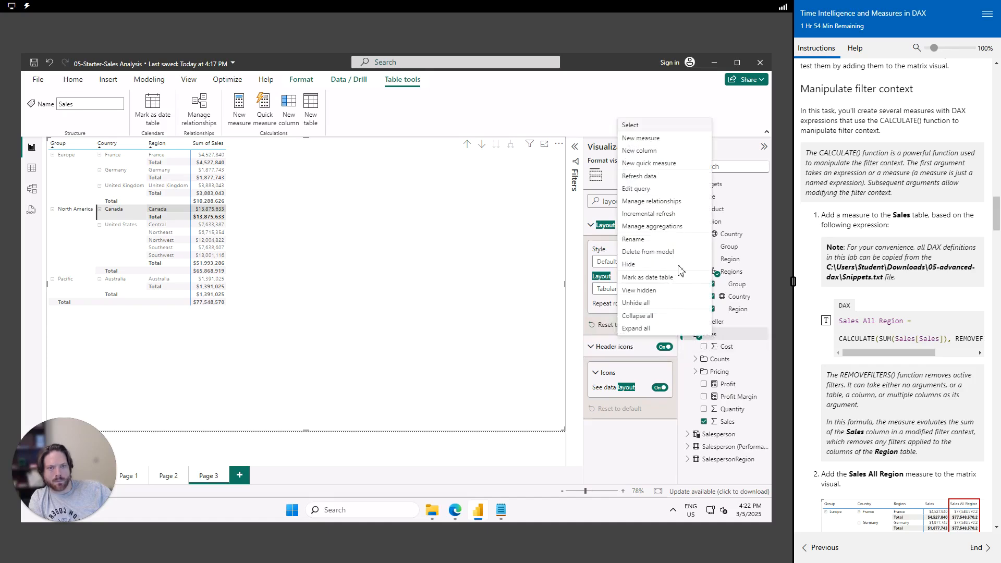
pyautogui.click(660, 146)
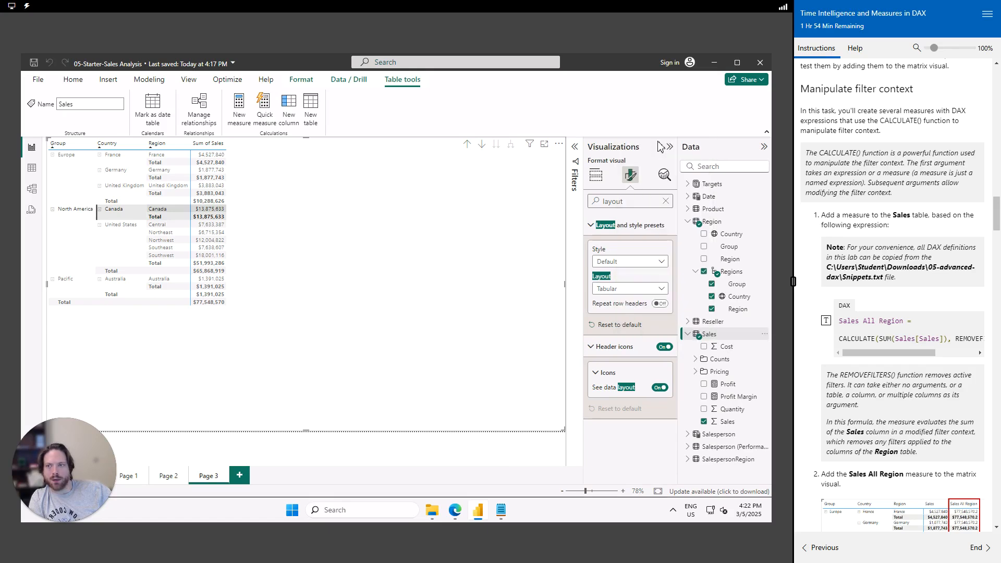
# Define the new measure as Sales All Region = CALCULATE(SUM(Sales[Sales]), REMOVEFILTERS(Region)), copying the expression from 05-Snippets.txt in Notepad.
pyautogui.click(502, 513)
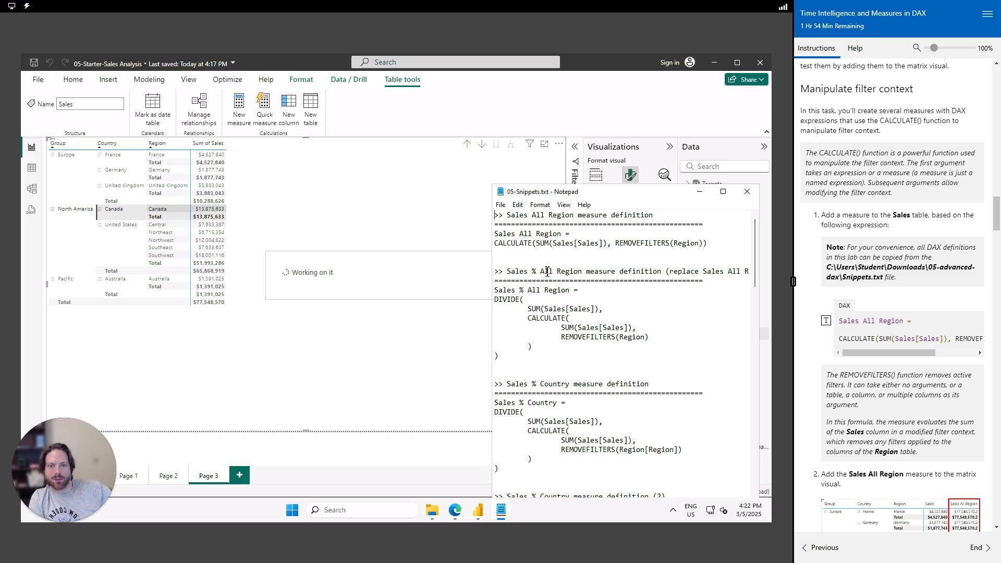
pyautogui.moveTo(726, 244); pyautogui.dragTo(480, 233)
pyautogui.hotkey('ctrl', 'c')
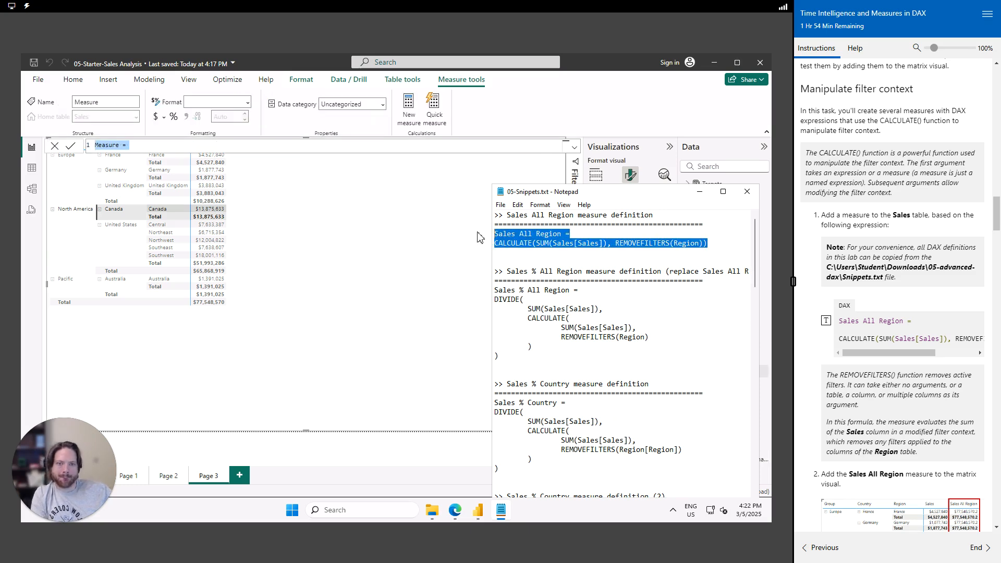
pyautogui.click(168, 145)
pyautogui.moveTo(168, 145); pyautogui.dragTo(26, 150)
pyautogui.hotkey('ctrl', 'v')
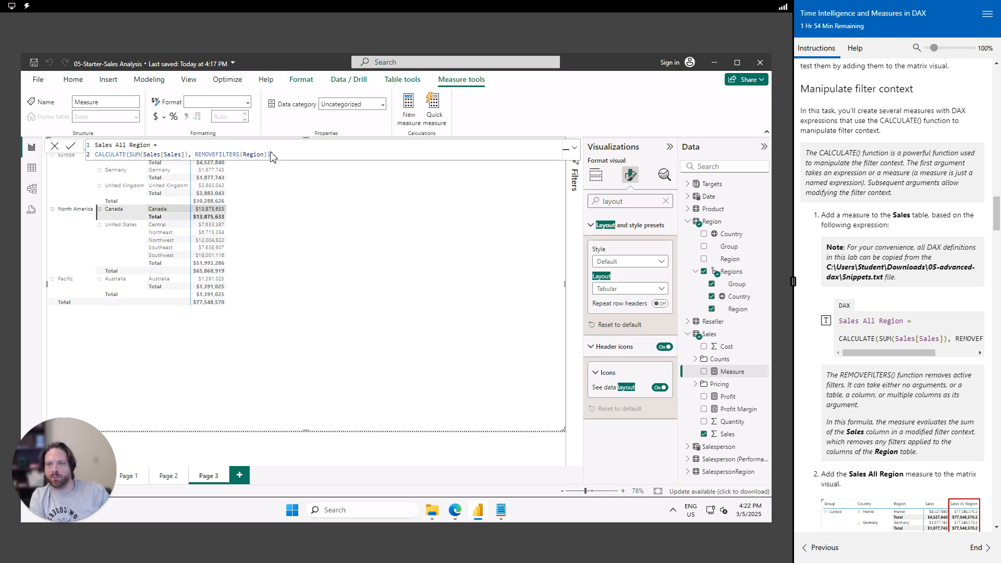
pyautogui.press('Return')
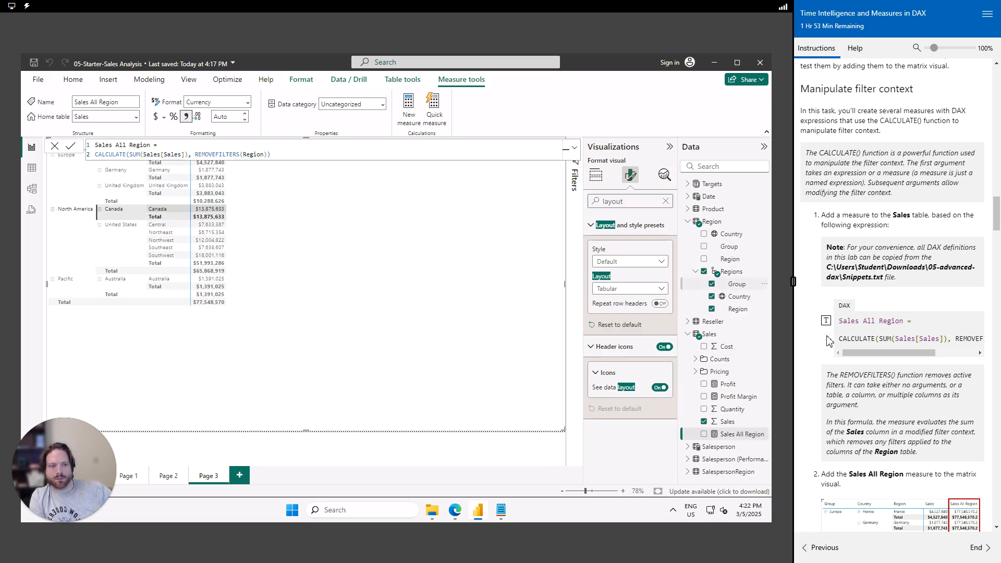
# Add the Sales All Region measure to the matrix visual.
pyautogui.scroll(-1, 874, 412)
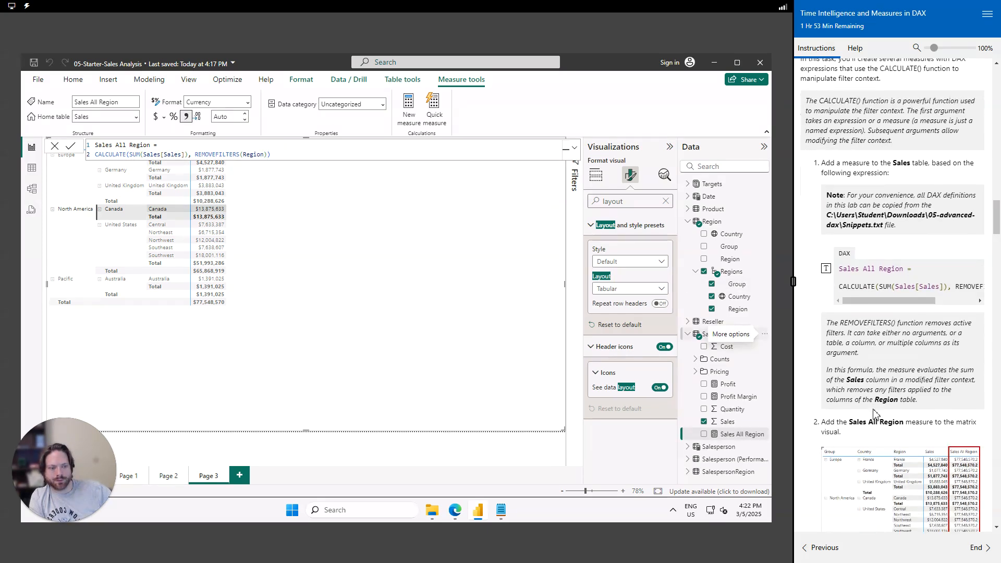
pyautogui.scroll(-1, 873, 405)
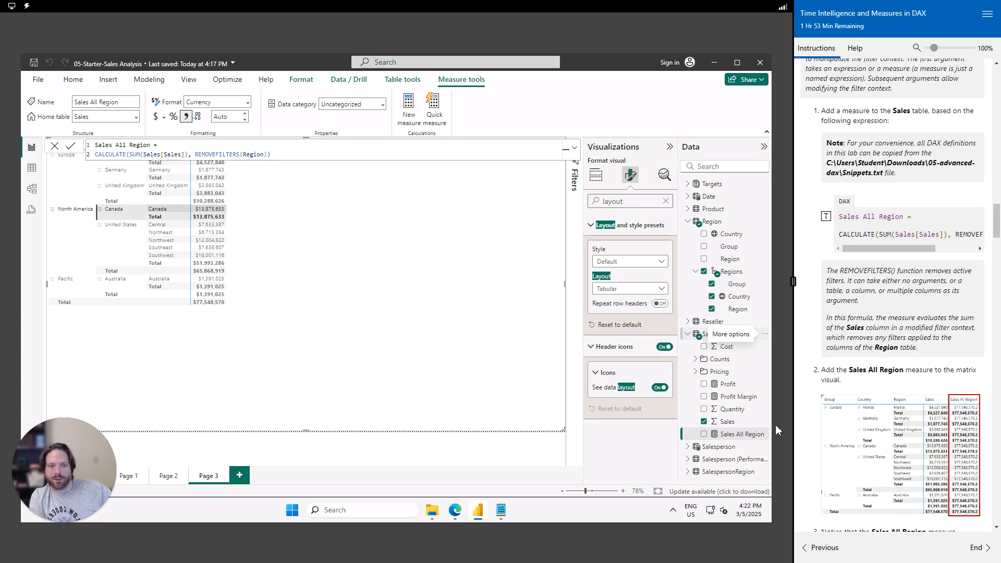
pyautogui.click(705, 435)
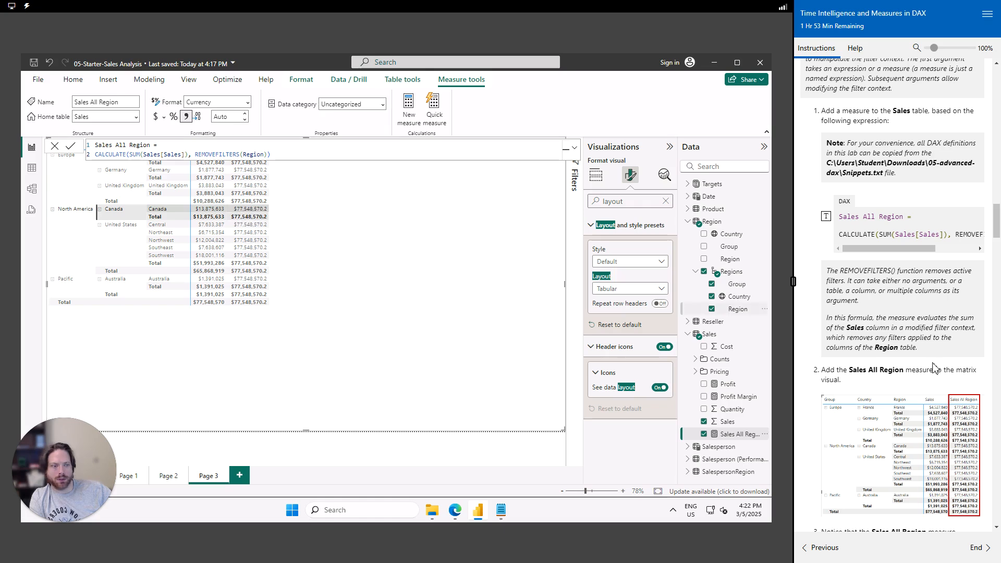
# Read the lab's notes on the Sales All Region result and the instruction for replacing its name and formula.
pyautogui.scroll(-2, 881, 401)
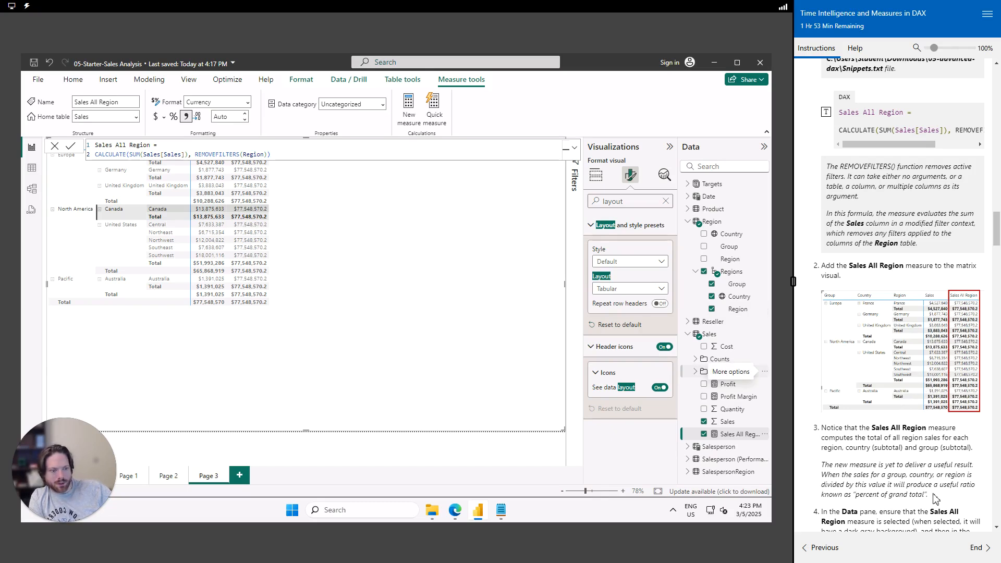
pyautogui.moveTo(934, 498); pyautogui.dragTo(818, 468)
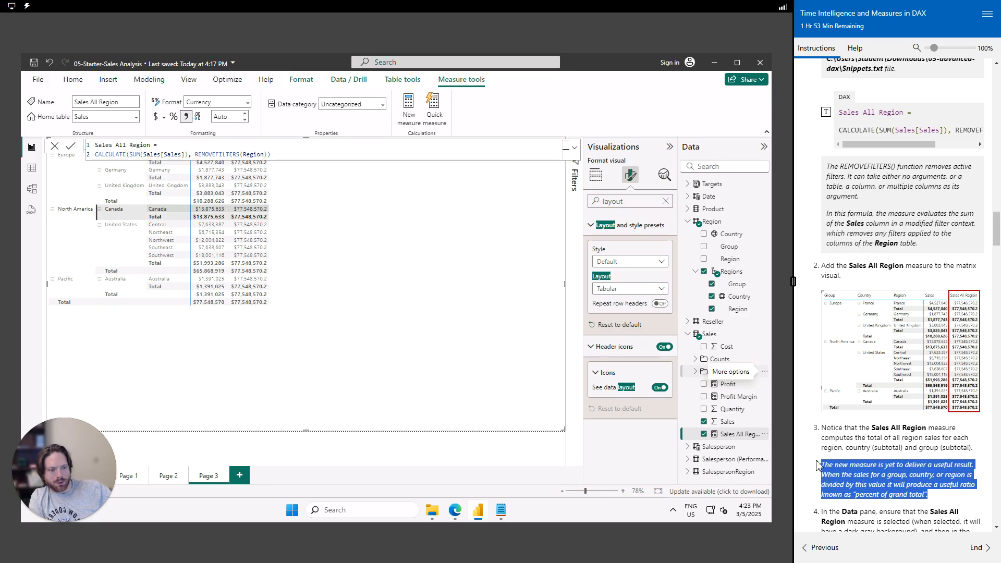
pyautogui.tripleClick(820, 466)
pyautogui.scroll(-4, 821, 466)
pyautogui.moveTo(823, 303); pyautogui.dragTo(956, 349)
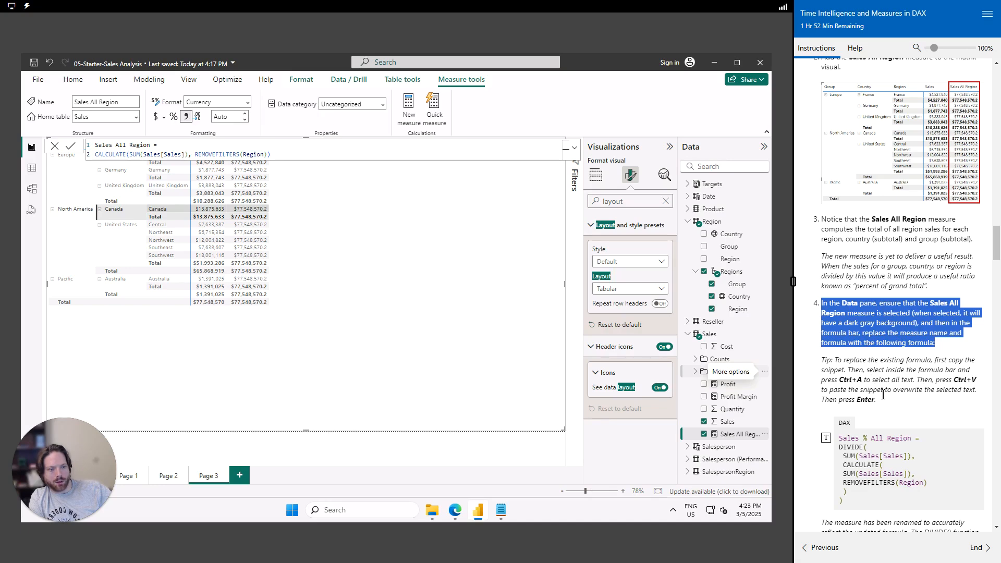
pyautogui.scroll(-1, 893, 404)
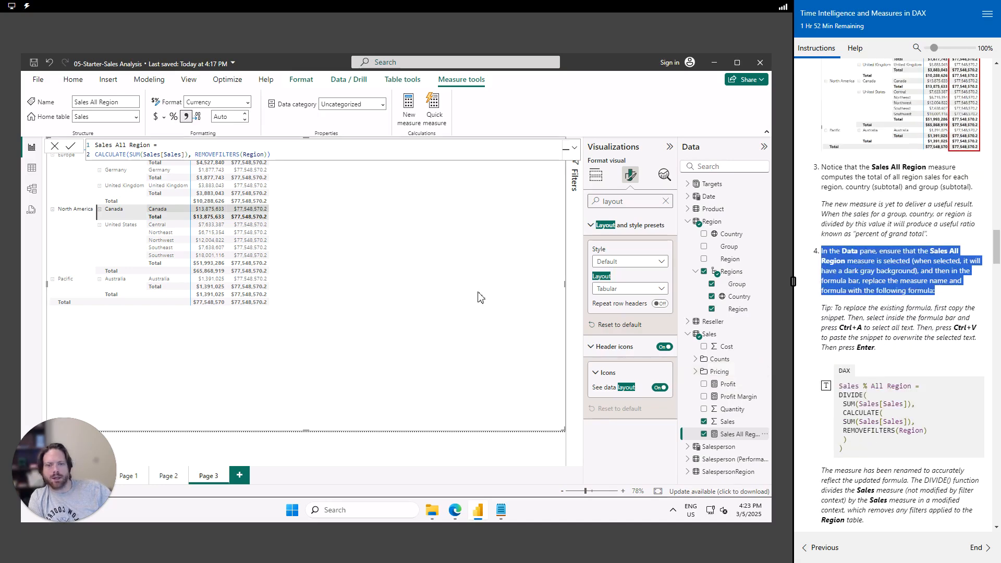
# Replace Sales All Region with the Sales % All Region DIVIDE definition from 05-Snippets.txt in Notepad, and format the measure as a percentage with two decimals.
pyautogui.click(366, 157)
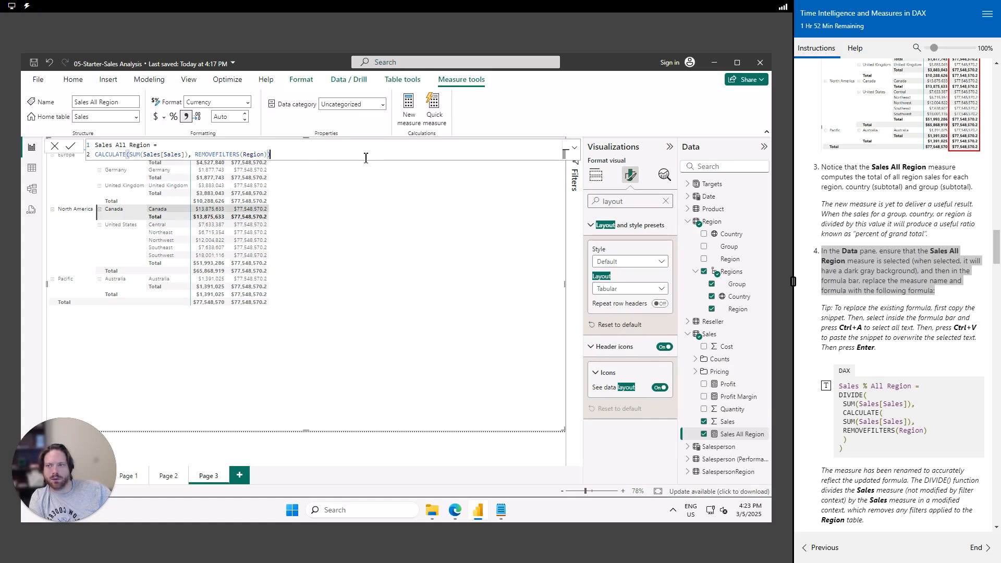
pyautogui.click(501, 510)
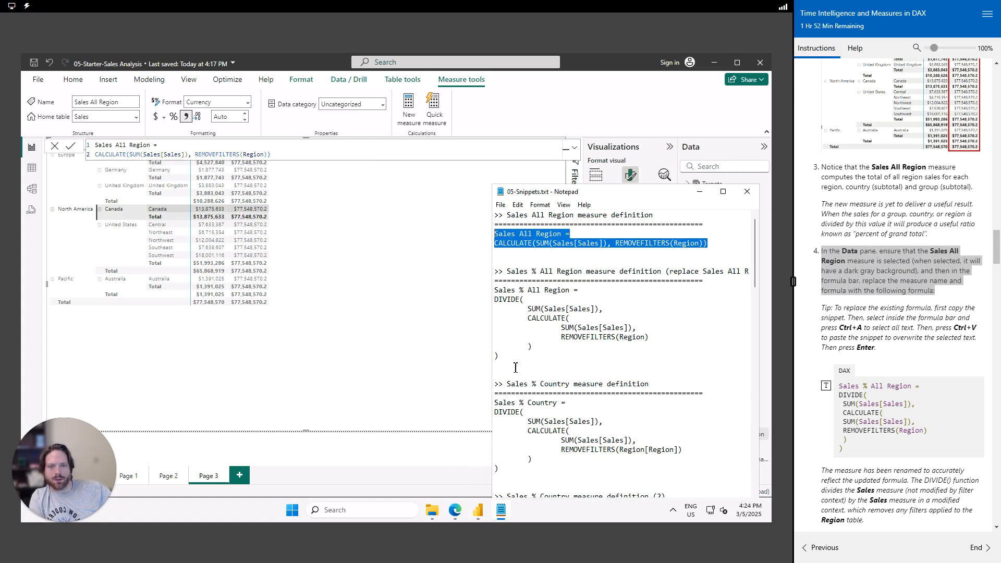
pyautogui.moveTo(513, 367); pyautogui.dragTo(481, 291)
pyautogui.hotkey('ctrl', 'c')
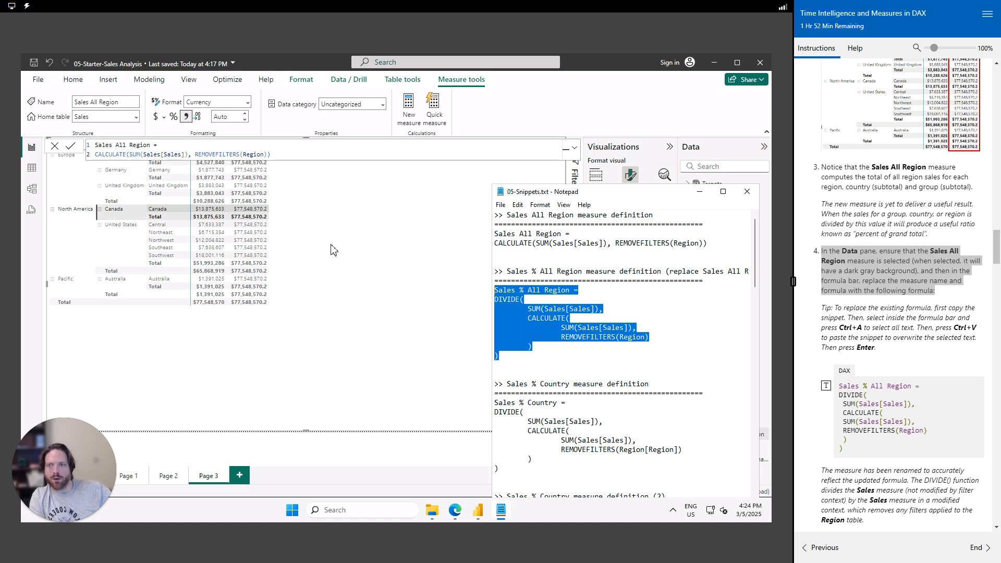
pyautogui.click(285, 154)
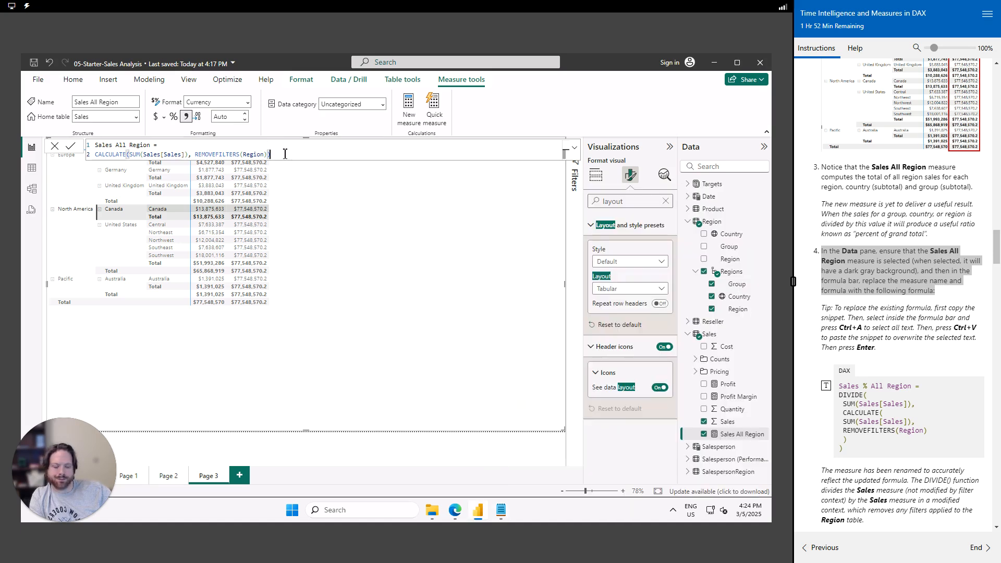
pyautogui.hotkey('ctrl', 'a')
pyautogui.hotkey('ctrl', 'v')
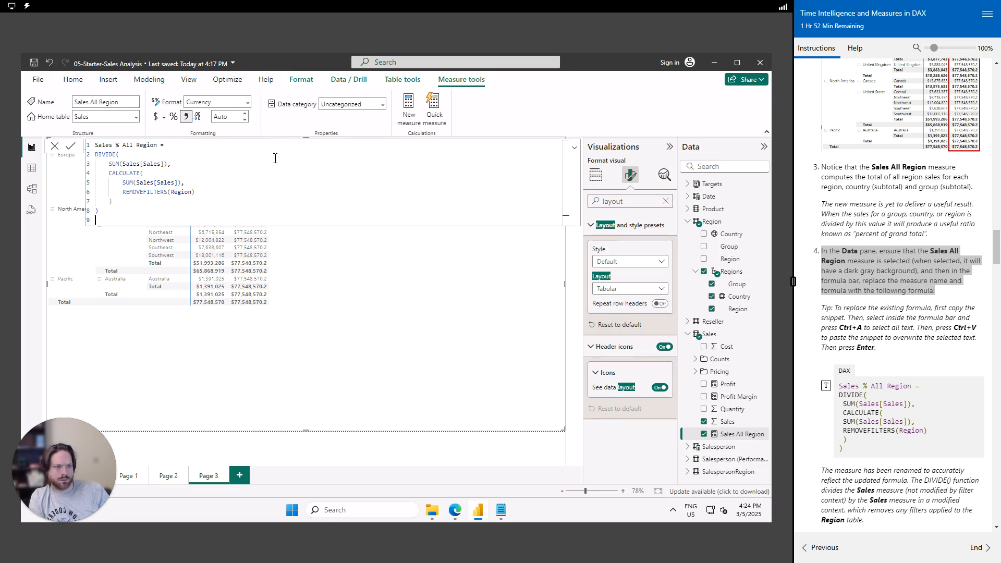
pyautogui.press('Return')
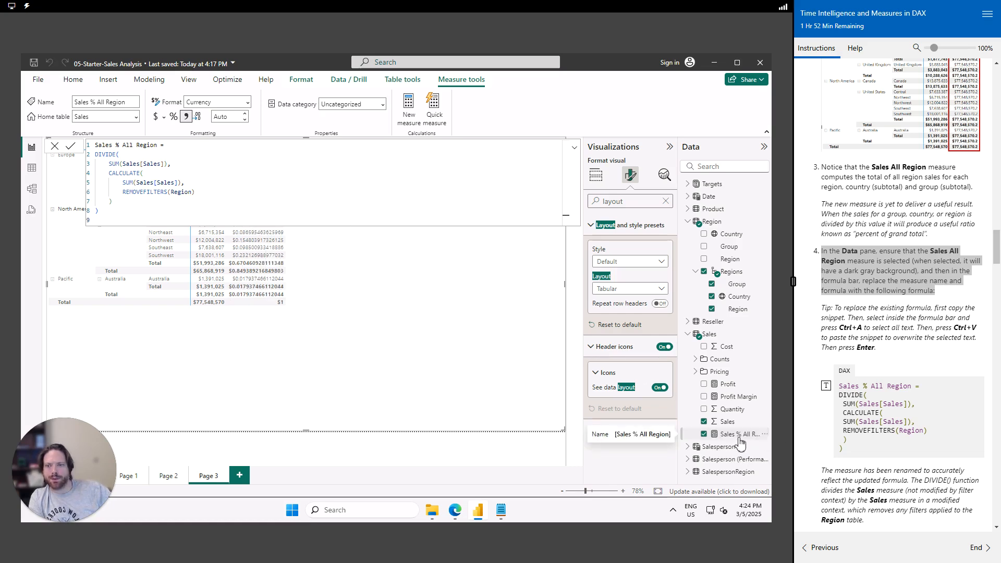
pyautogui.click(175, 120)
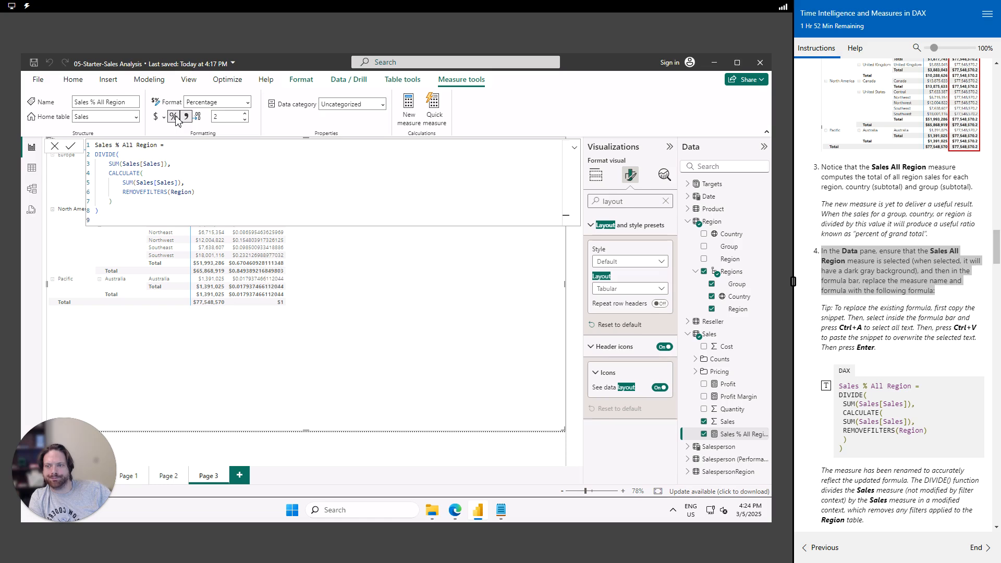
pyautogui.scroll(-3, 889, 414)
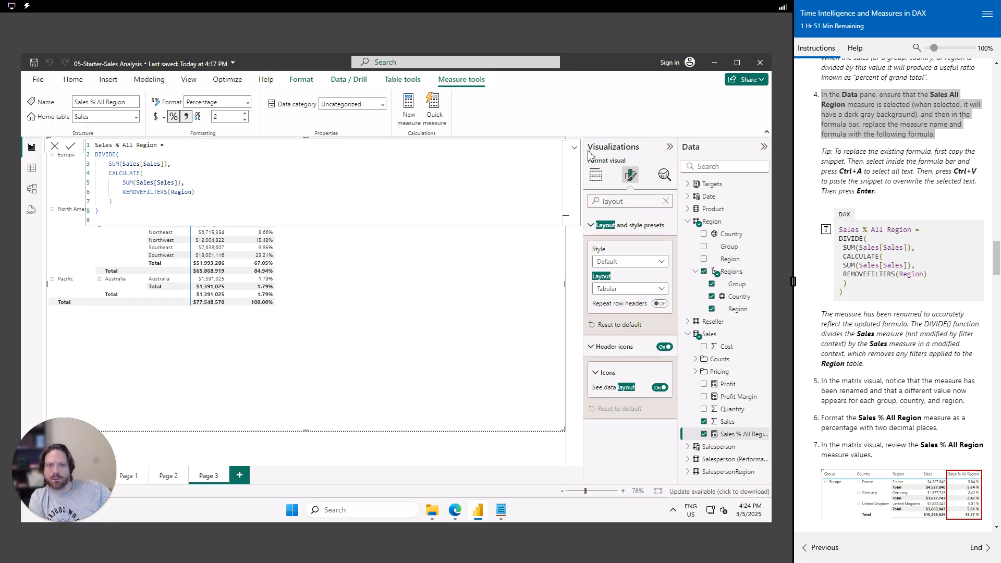
# Collapse the Data and Visualizations panes and the formula editor to review the matrix, and highlight Europe's sales total.
pyautogui.click(765, 147)
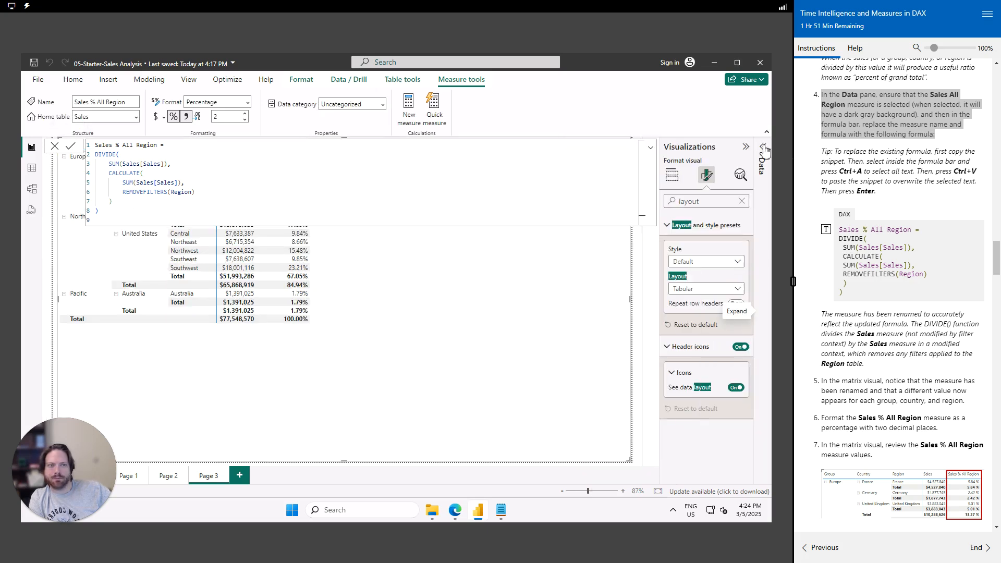
pyautogui.click(746, 147)
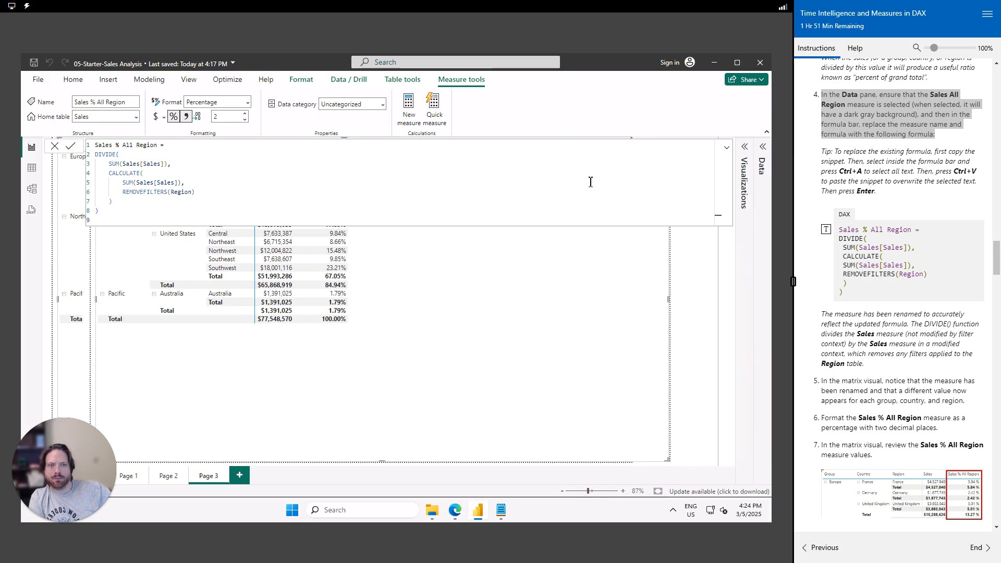
pyautogui.click(727, 147)
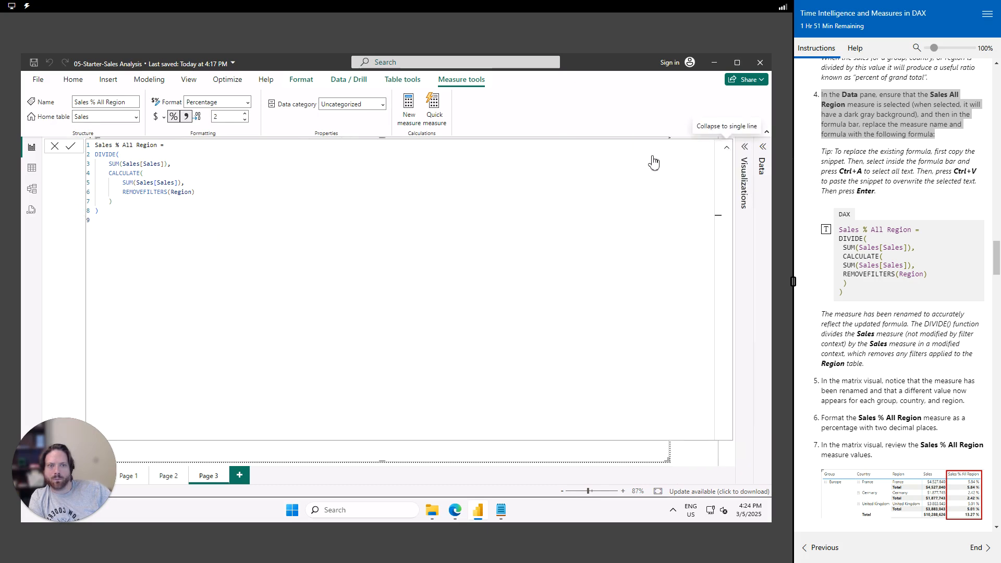
pyautogui.click(728, 148)
pyautogui.click(72, 147)
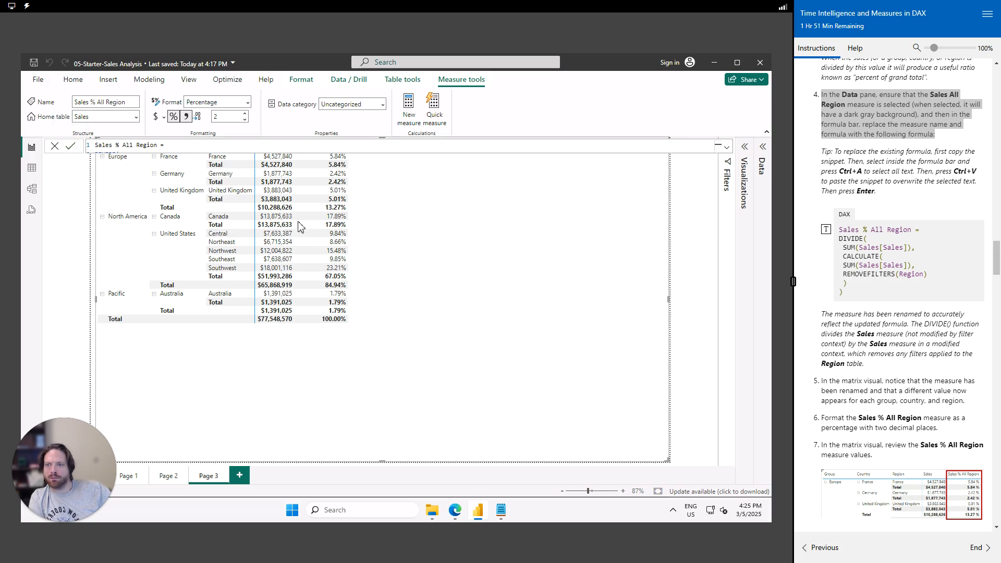
pyautogui.click(256, 208)
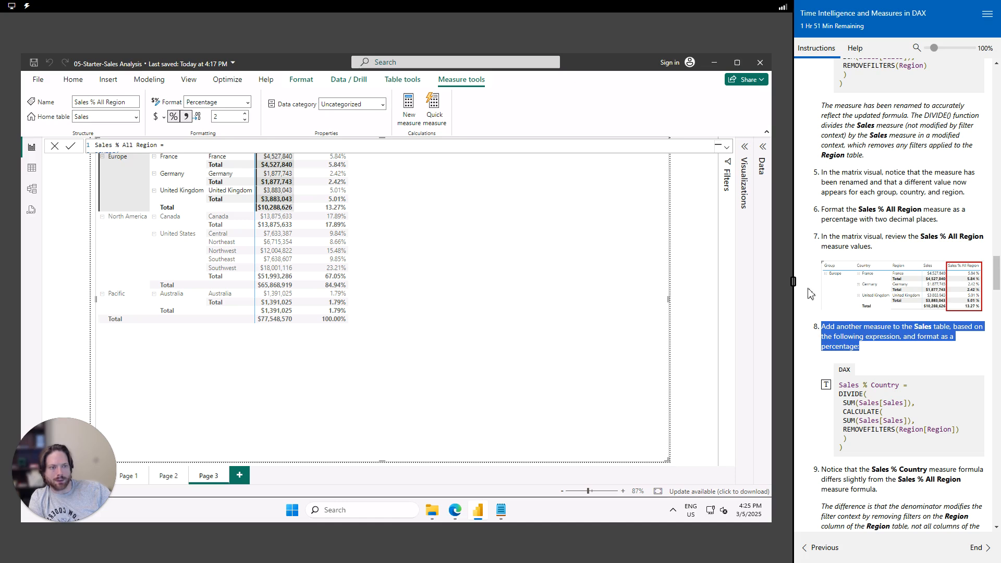
# Copy the Sales % Country definition from 05-Snippets.txt in Notepad, and return to the report with the Data pane shown and the formula editor closed.
pyautogui.click(763, 156)
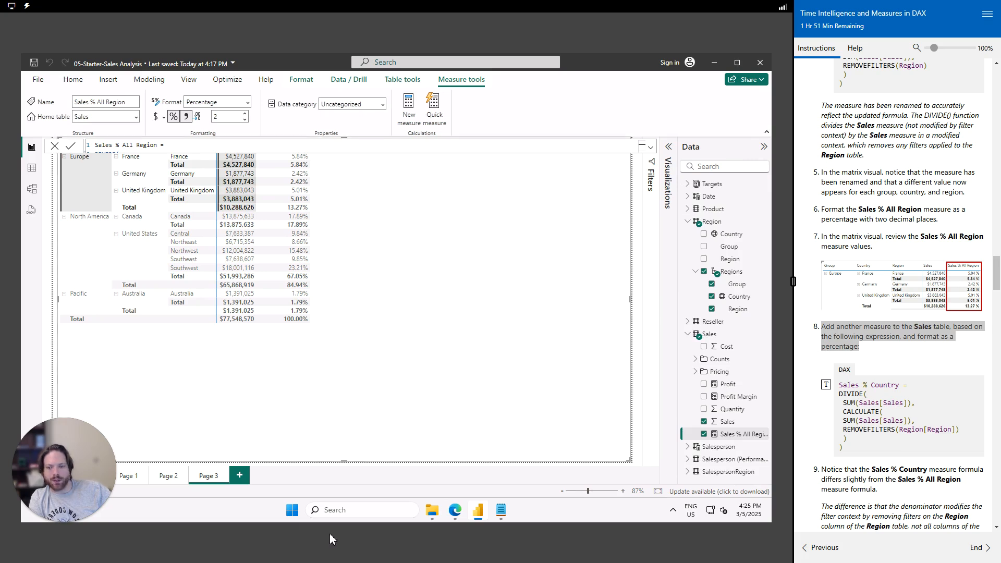
pyautogui.click(502, 512)
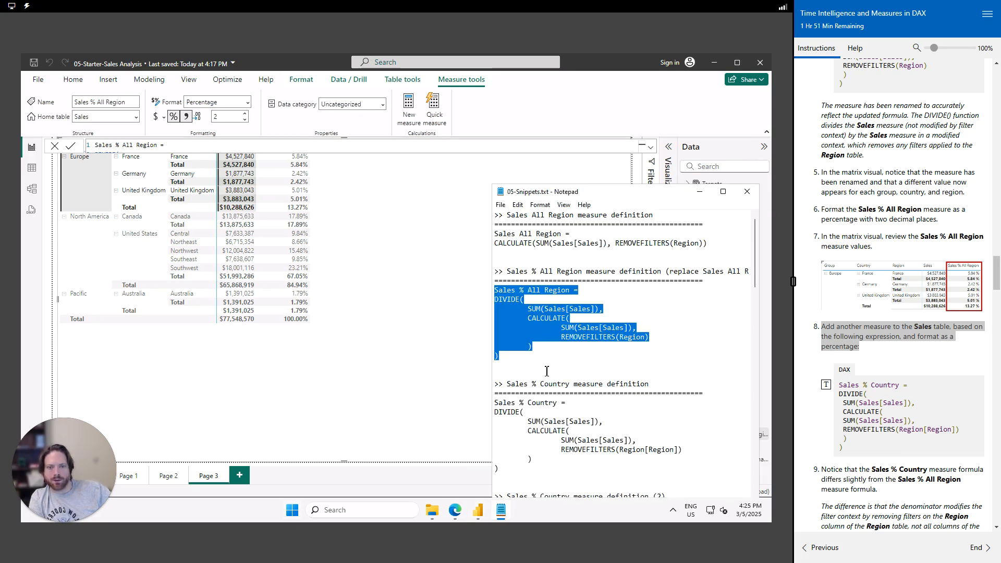
pyautogui.scroll(-2, 554, 378)
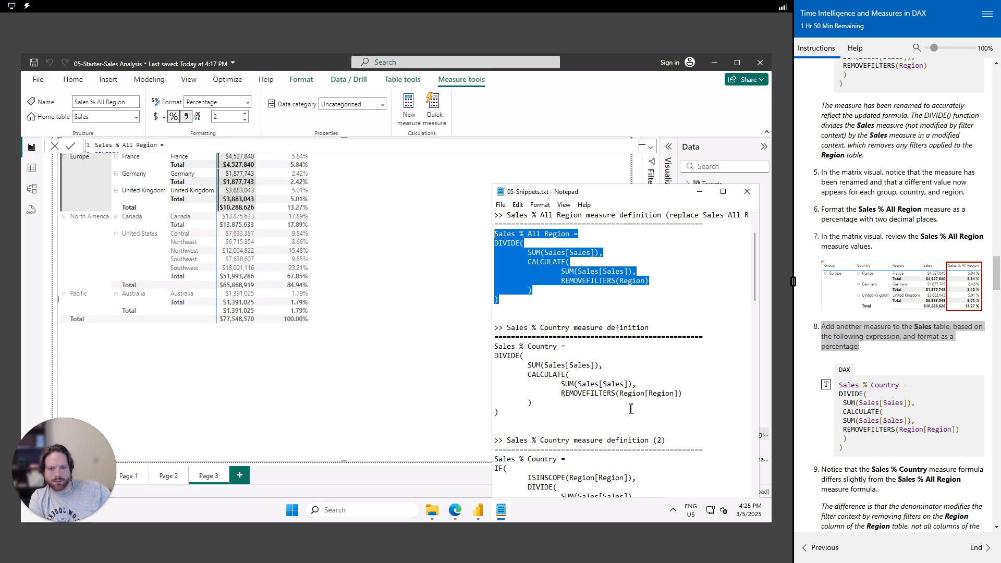
pyautogui.moveTo(527, 416); pyautogui.dragTo(490, 343)
pyautogui.hotkey('ctrl', 'c')
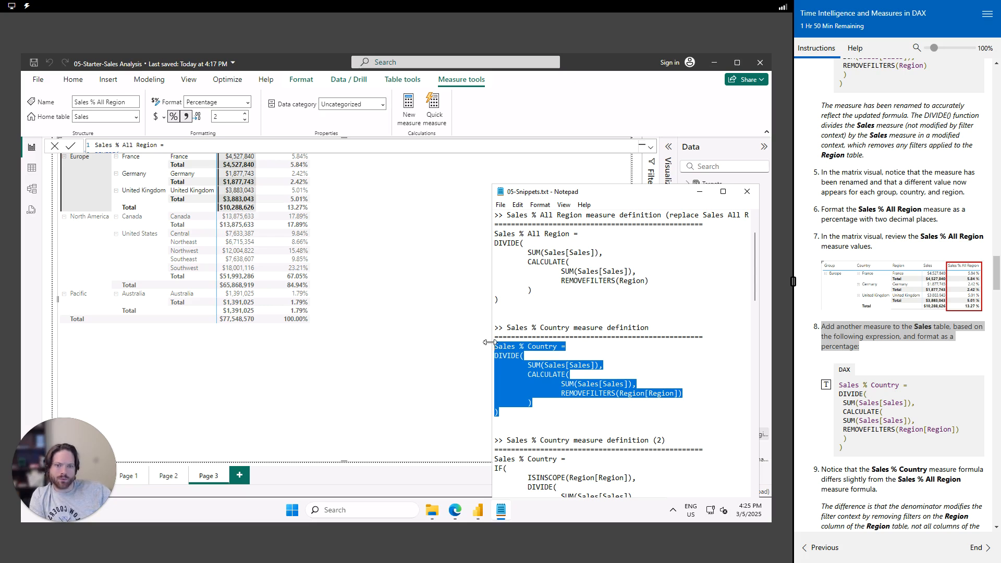
pyautogui.click(266, 298)
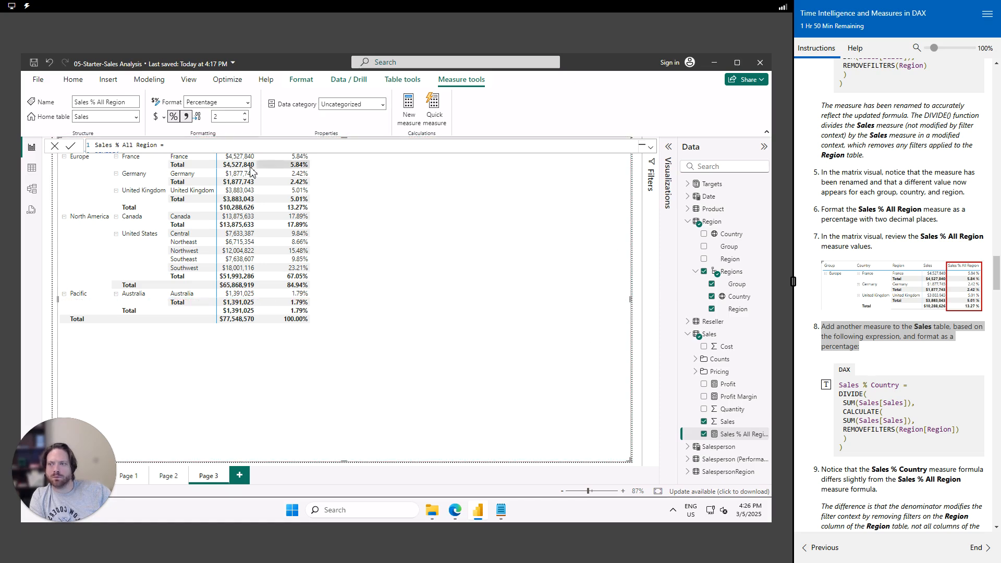
pyautogui.click(54, 147)
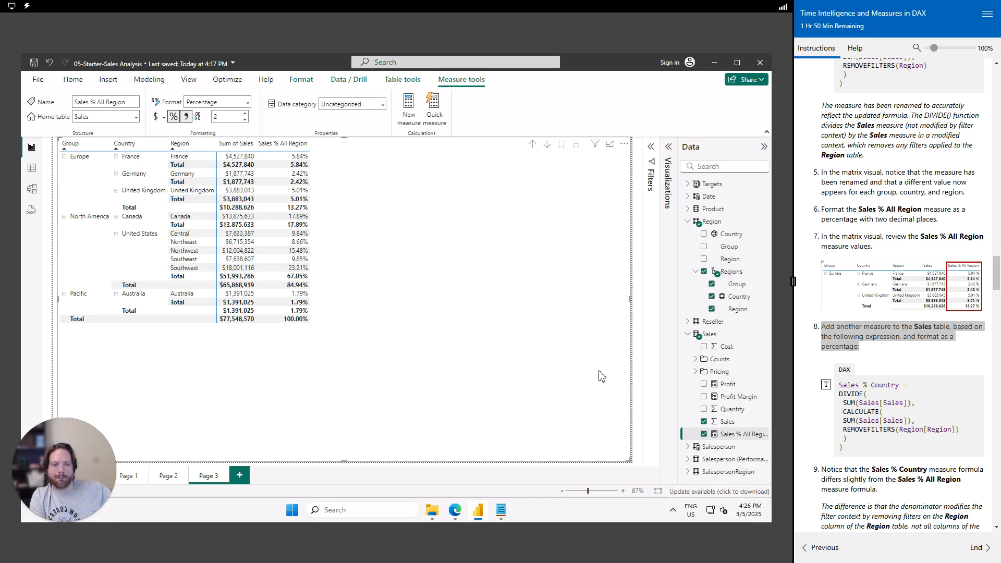
# Add a measure to the Sales table using the copied Sales % Country DIVIDE definition, and format it as a percentage.
pyautogui.rightClick(718, 336)
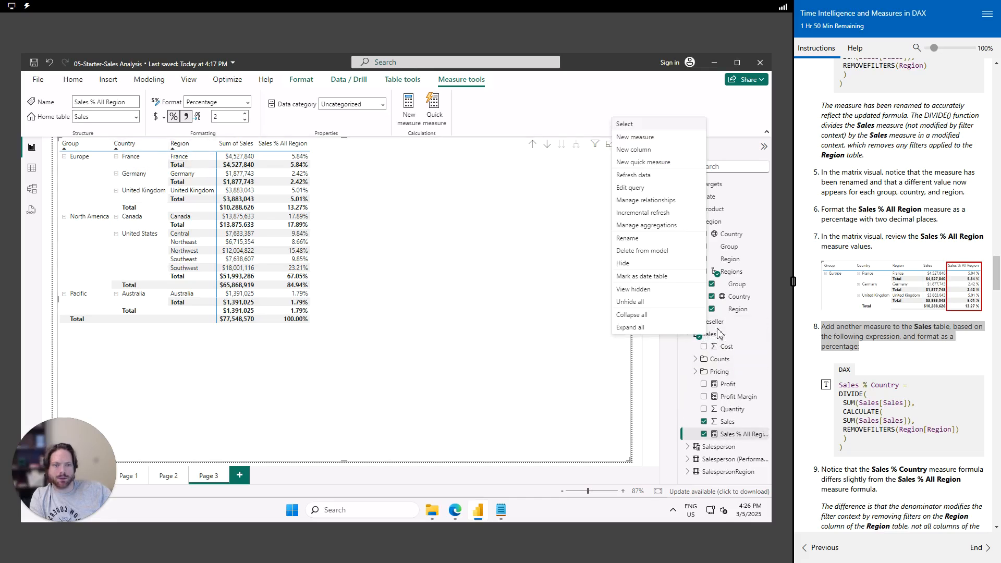
pyautogui.click(652, 137)
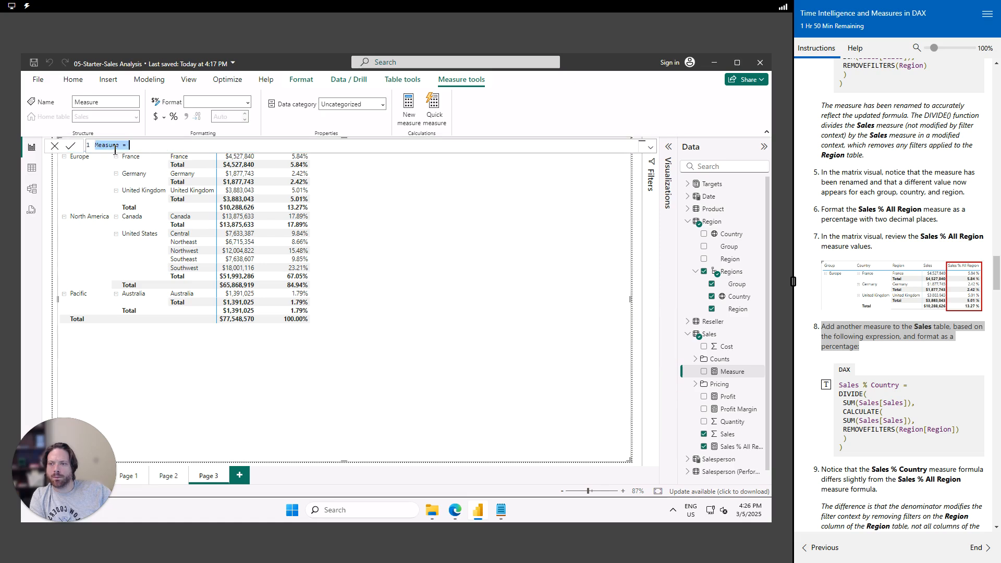
pyautogui.hotkey('ctrl', 'v')
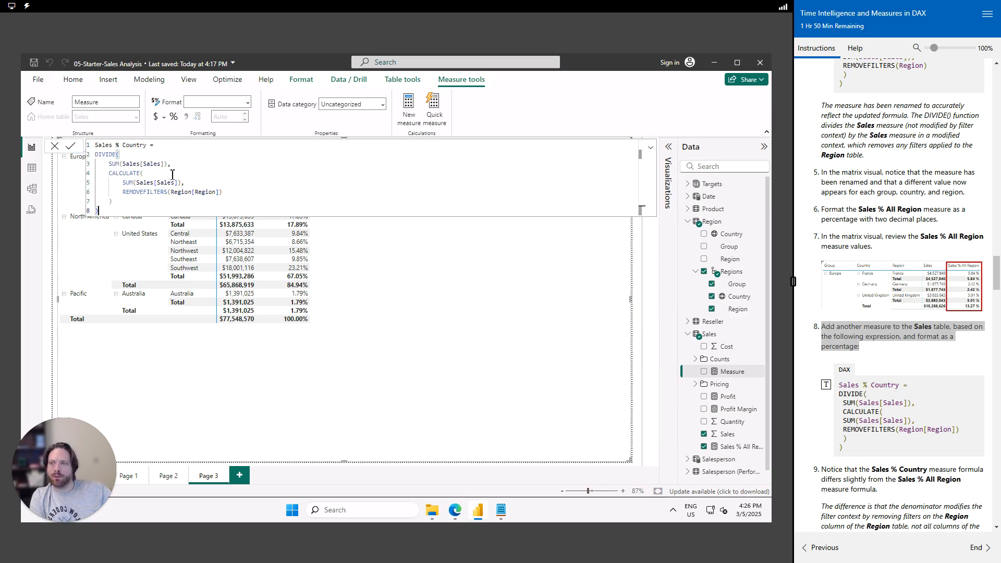
pyautogui.click(71, 147)
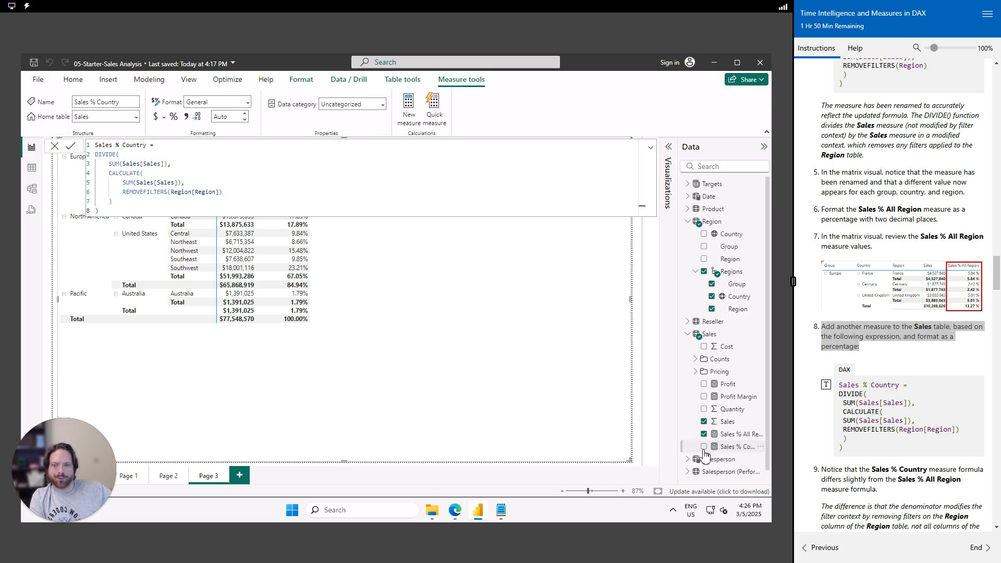
pyautogui.click(174, 118)
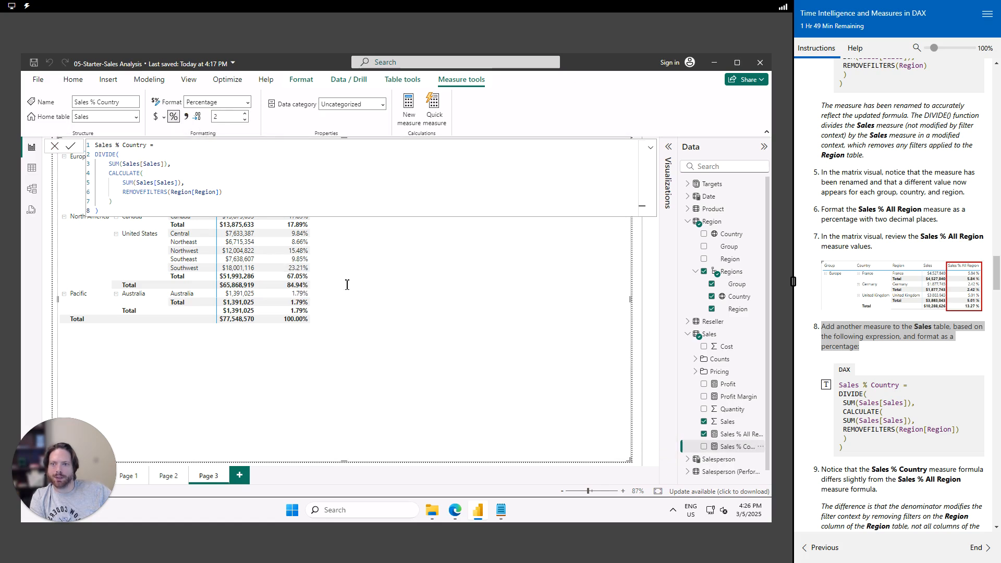
# Read the lab's explanation of how Sales % Country differs from Sales % All Region and the instruction for using it in the matrix.
pyautogui.scroll(-1, 899, 435)
pyautogui.scroll(-5, 902, 434)
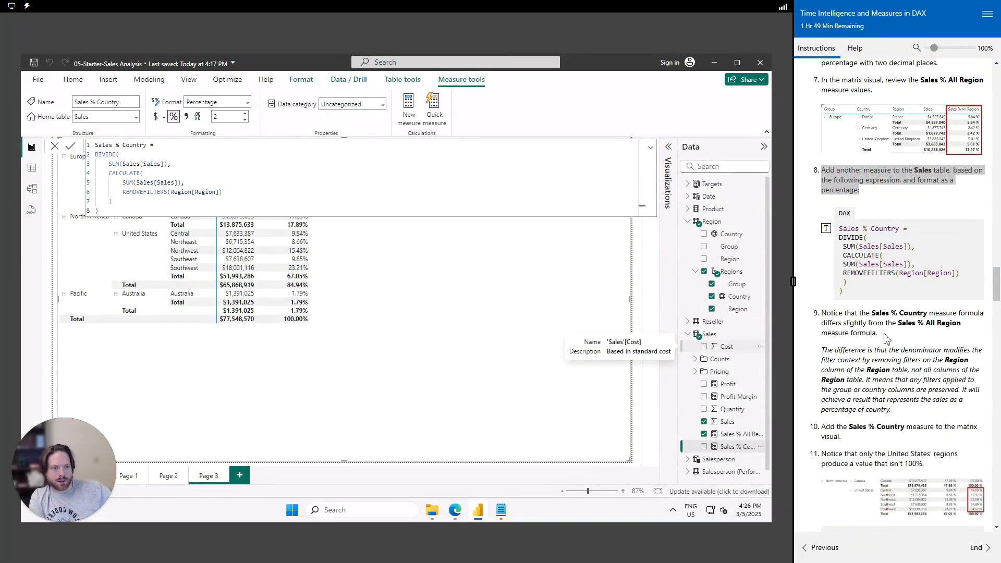
pyautogui.moveTo(883, 336); pyautogui.dragTo(817, 310)
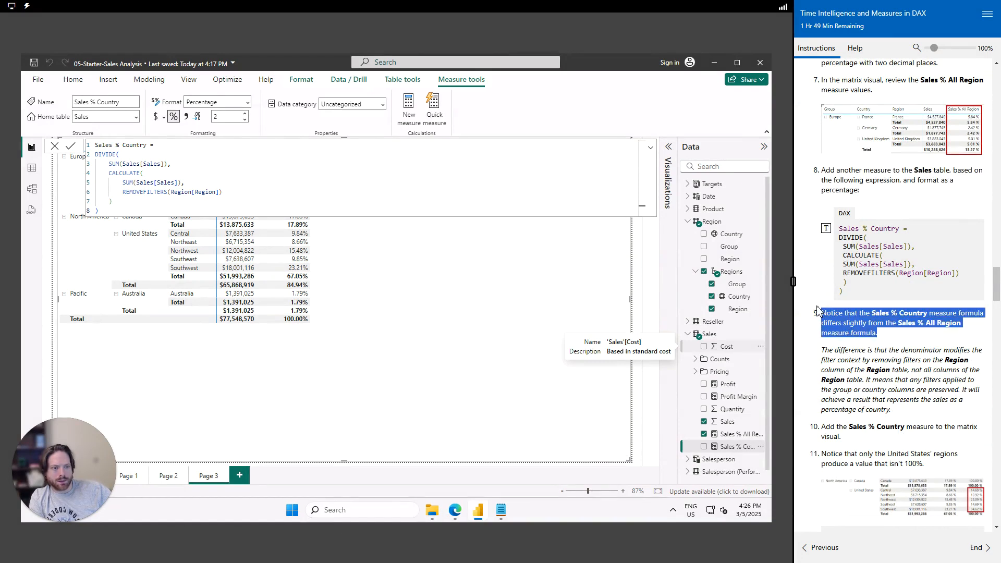
pyautogui.moveTo(911, 416); pyautogui.dragTo(816, 350)
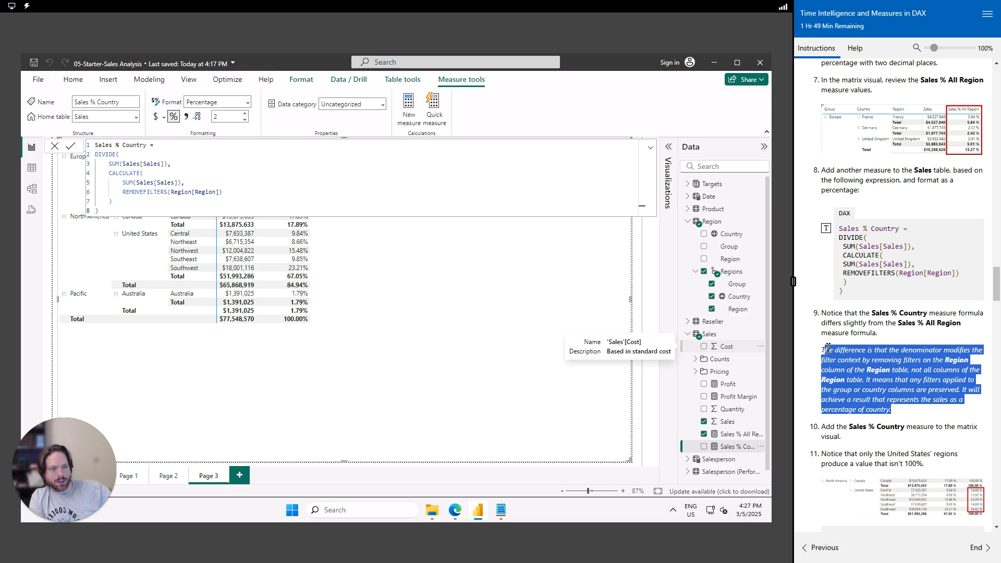
pyautogui.moveTo(829, 349)
pyautogui.mouseDown()
pyautogui.moveTo(825, 396)
pyautogui.moveTo(822, 361)
pyautogui.mouseUp()
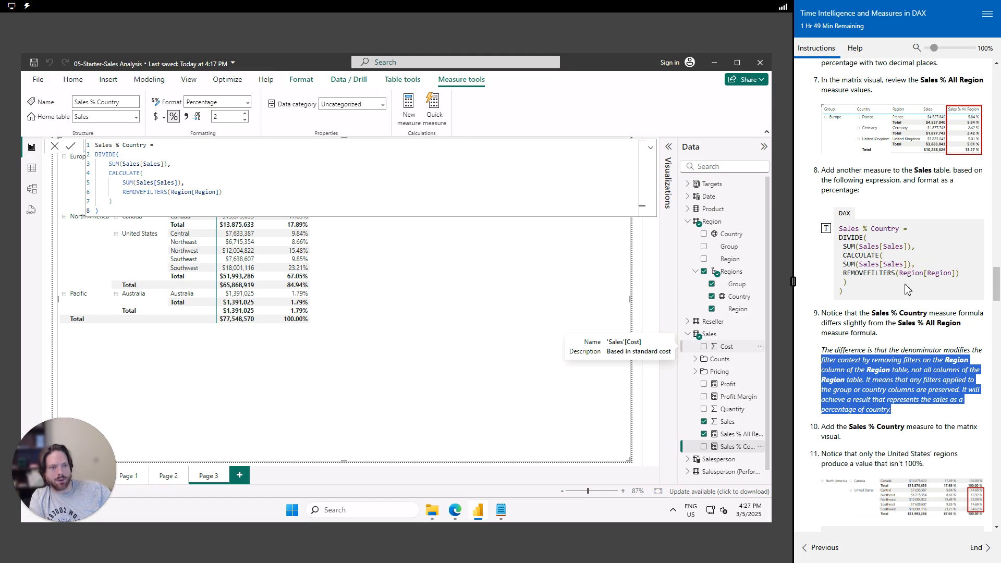
pyautogui.scroll(4, 918, 279)
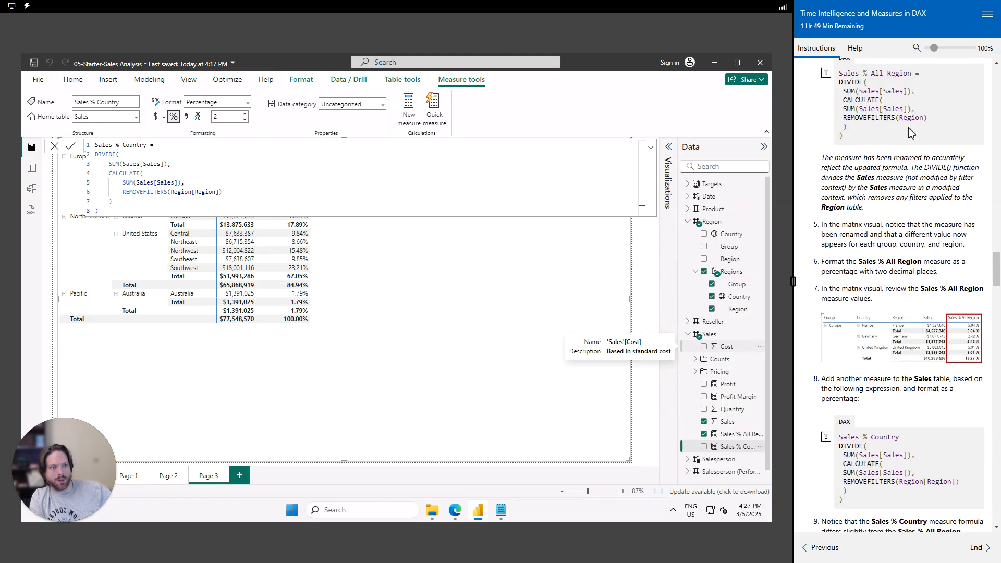
pyautogui.scroll(-5, 893, 363)
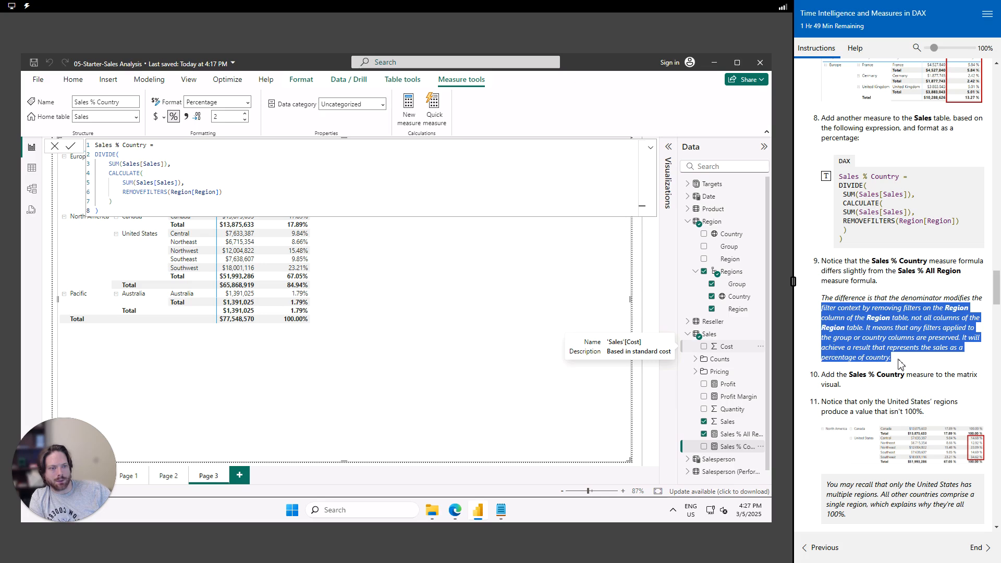
pyautogui.click(860, 389)
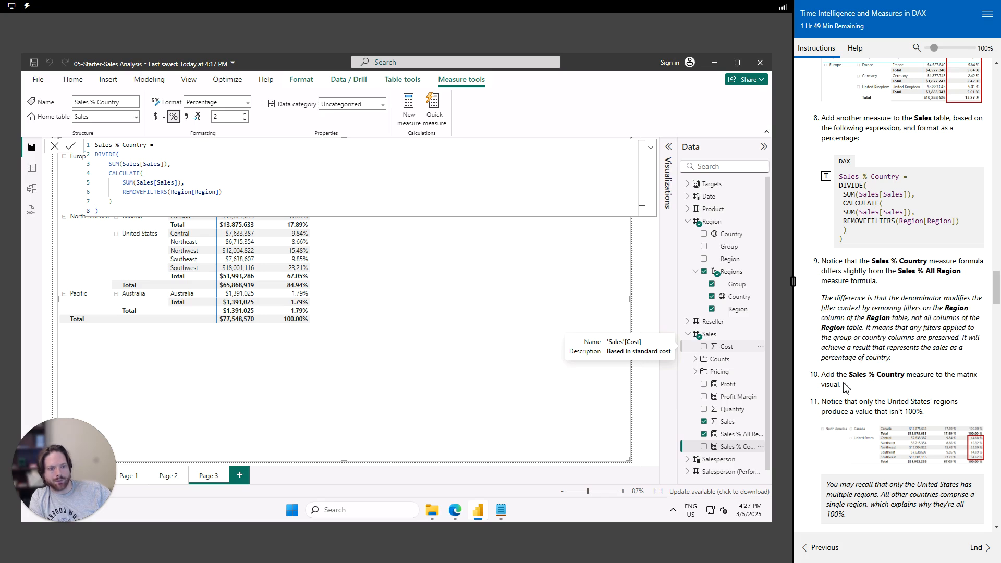
pyautogui.tripleClick(840, 382)
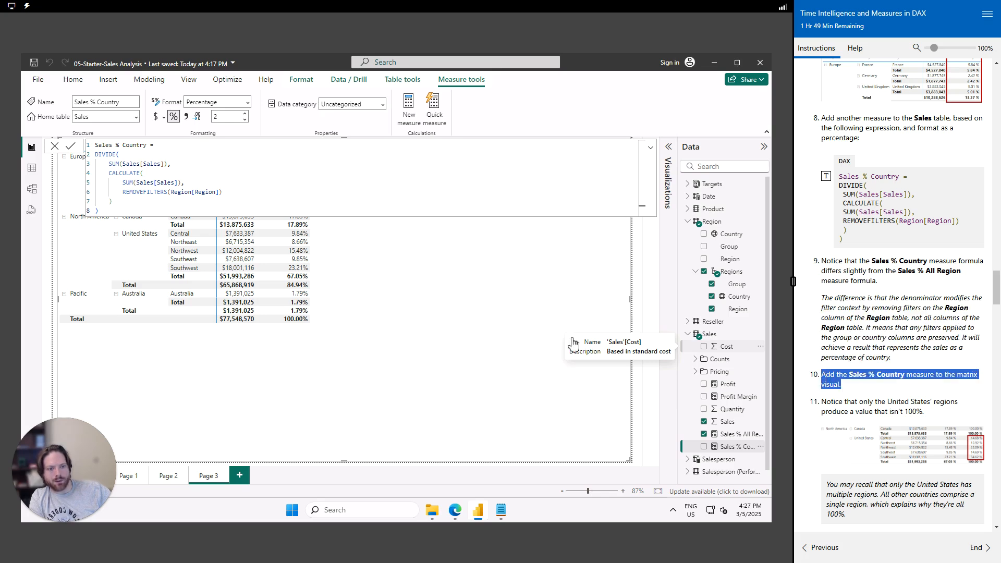
# Close the formula editor, add Sales % Country to the matrix, and highlight the lab's note on the United States having multiple regions.
pyautogui.click(54, 146)
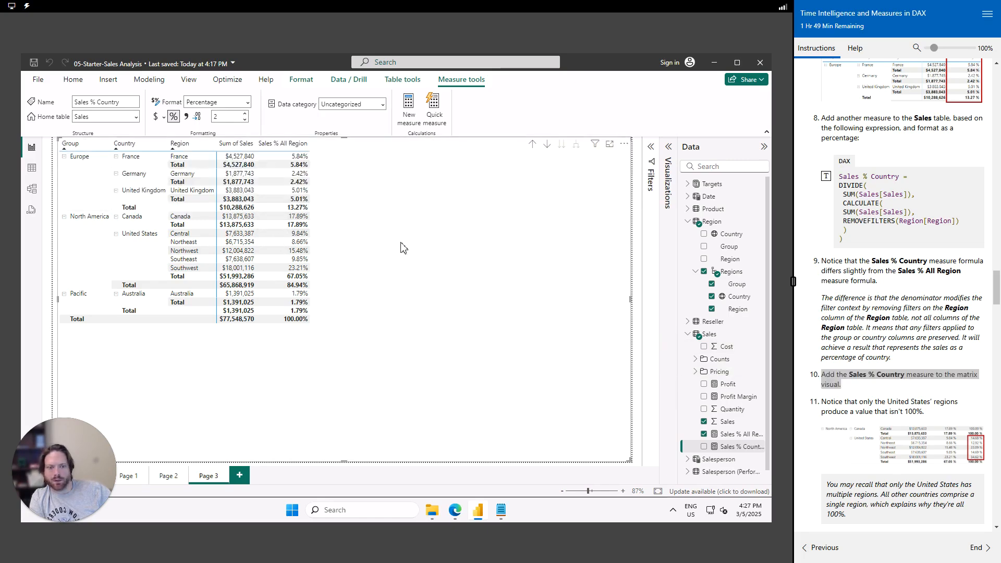
pyautogui.moveTo(709, 452)
pyautogui.mouseDown()
pyautogui.moveTo(642, 433)
pyautogui.moveTo(271, 263)
pyautogui.mouseUp()
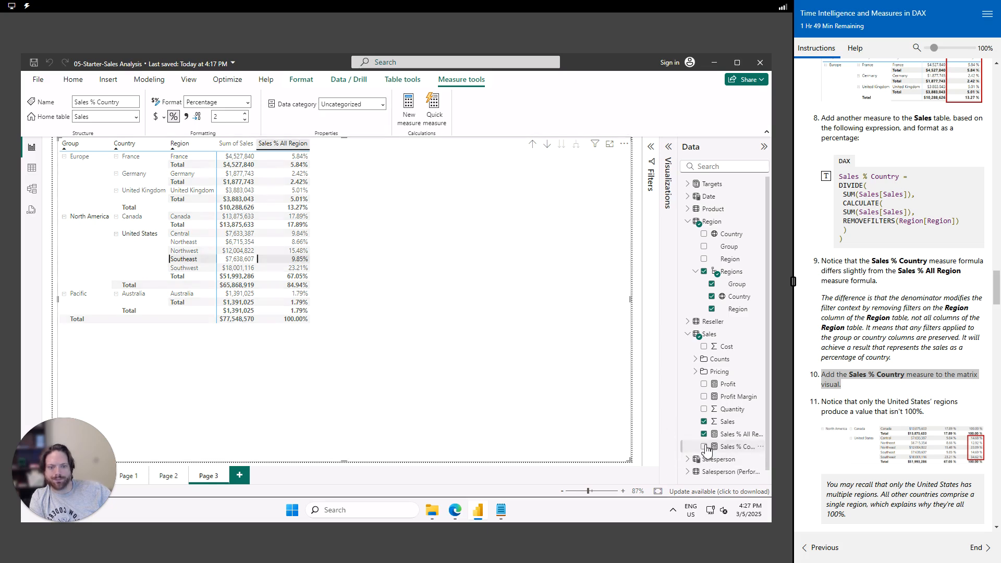
pyautogui.click(704, 447)
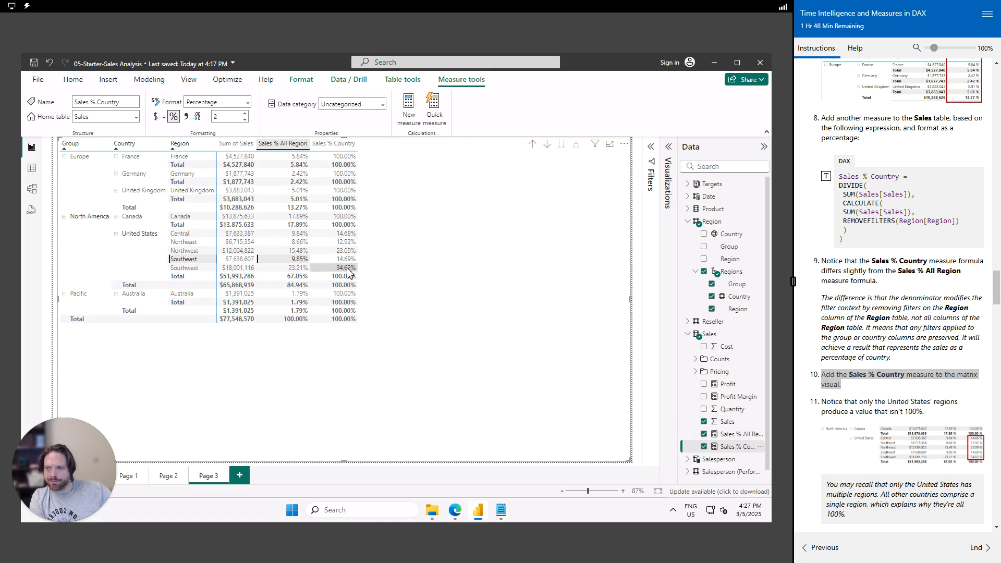
pyautogui.scroll(-1, 876, 470)
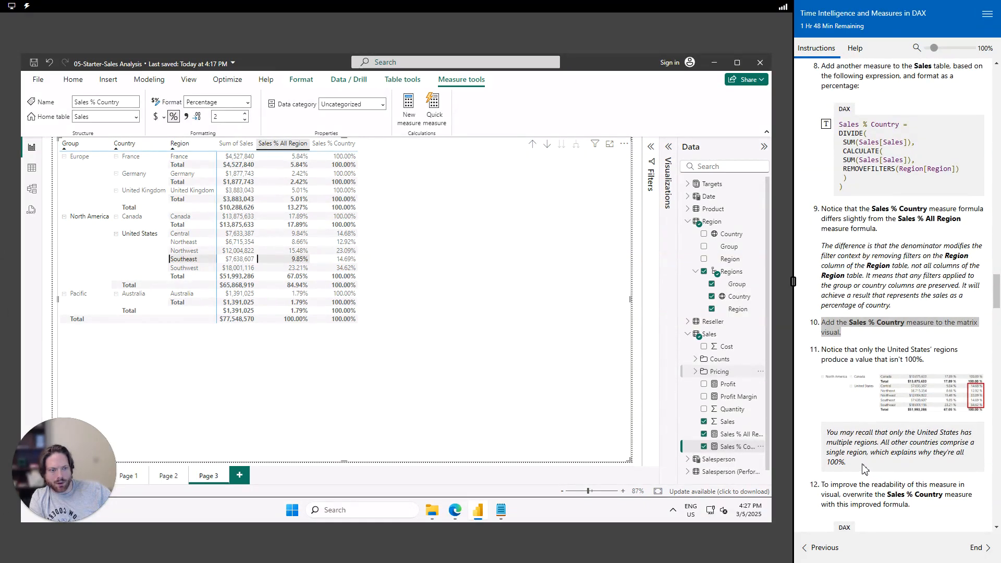
pyautogui.moveTo(863, 469); pyautogui.dragTo(833, 431)
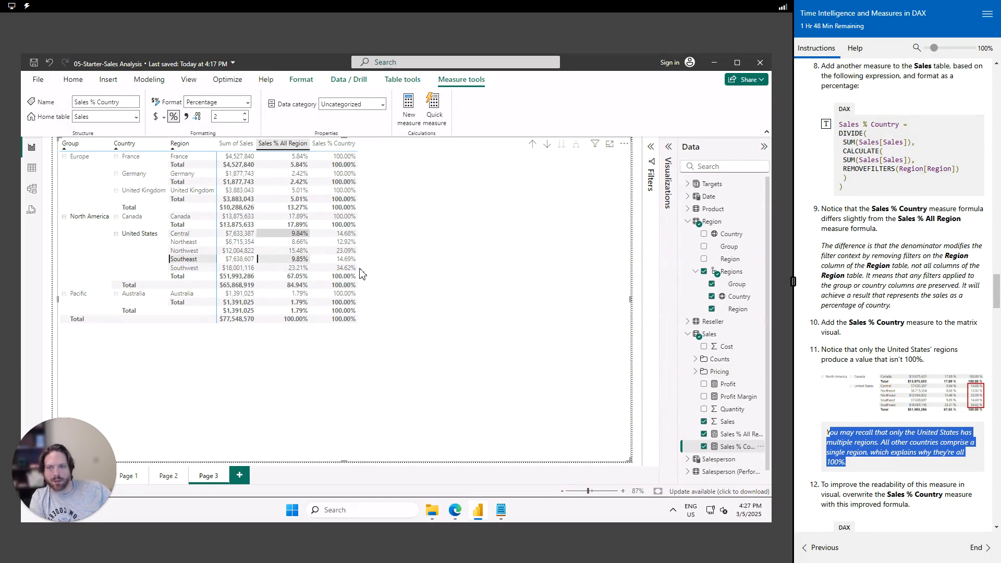
# Copy the second Sales % Country definition, with IF and ISINSCOPE, from 05-Snippets.txt in Notepad, and return to the report.
pyautogui.scroll(-2, 876, 438)
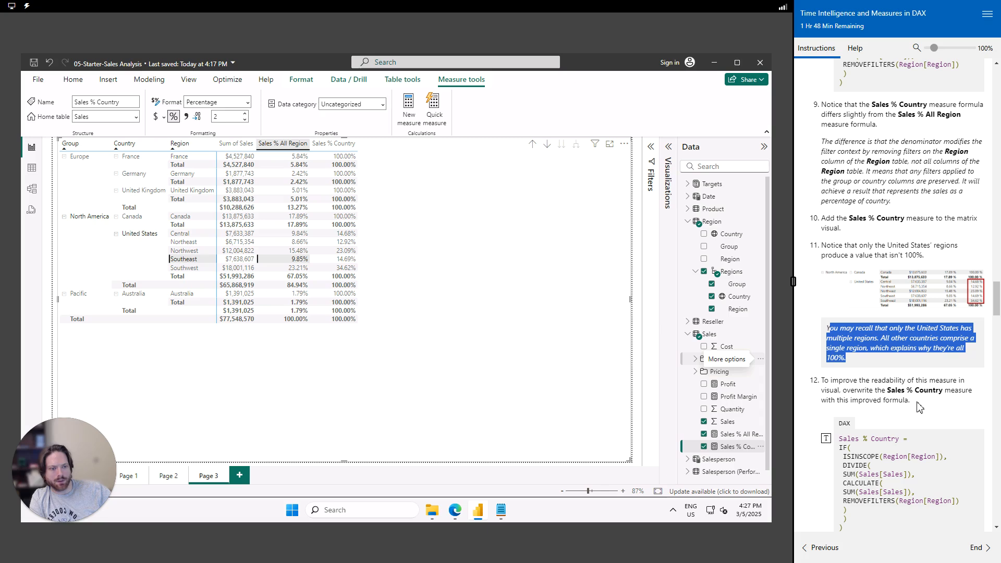
pyautogui.scroll(-2, 892, 403)
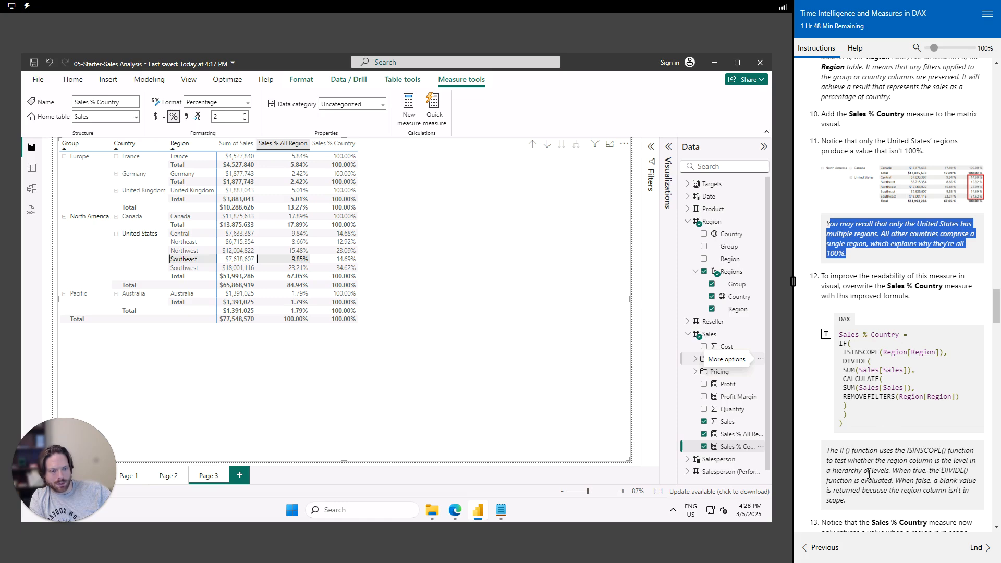
pyautogui.hotkey('alt', 'Tab')
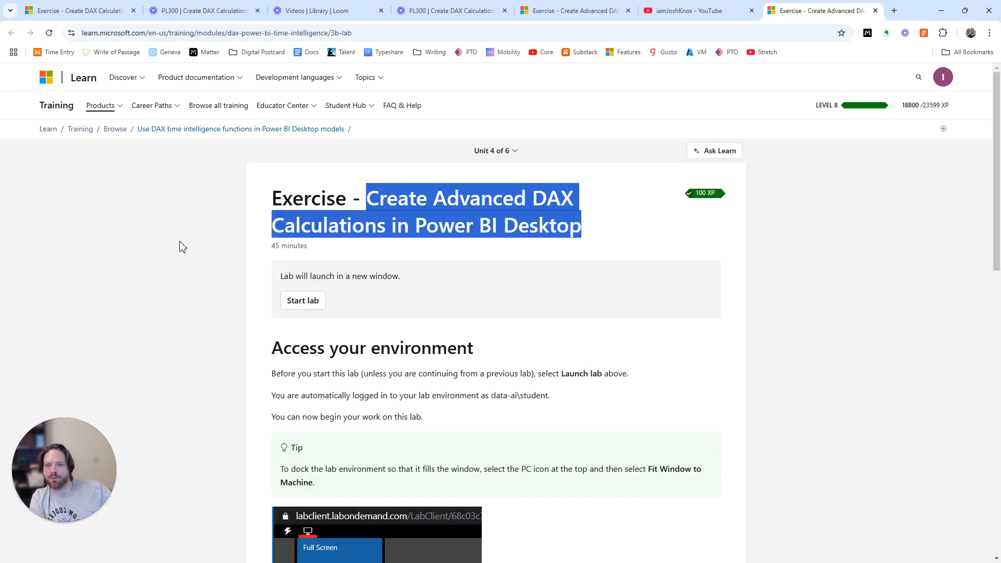
pyautogui.hotkey('alt', 'Tab')
pyautogui.hotkey('alt', 'Tab')
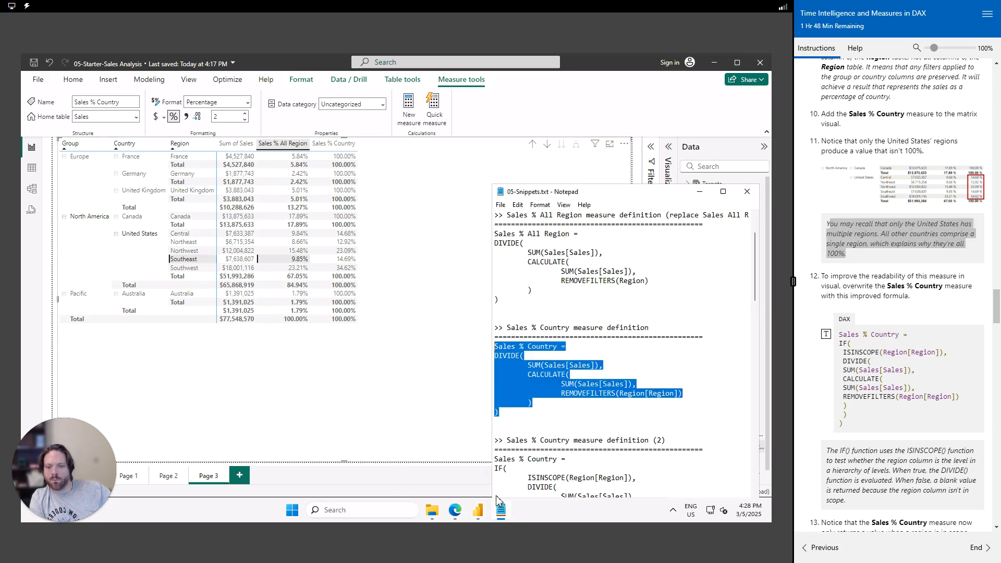
pyautogui.scroll(-5, 640, 427)
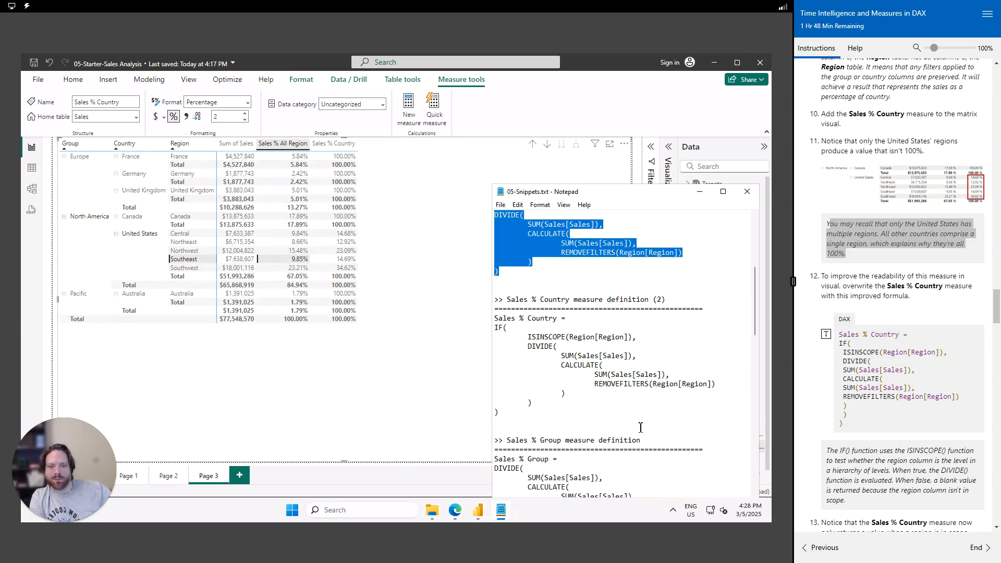
pyautogui.moveTo(517, 417); pyautogui.dragTo(490, 309)
pyautogui.moveTo(507, 415); pyautogui.dragTo(492, 318)
pyautogui.hotkey('ctrl', 'c')
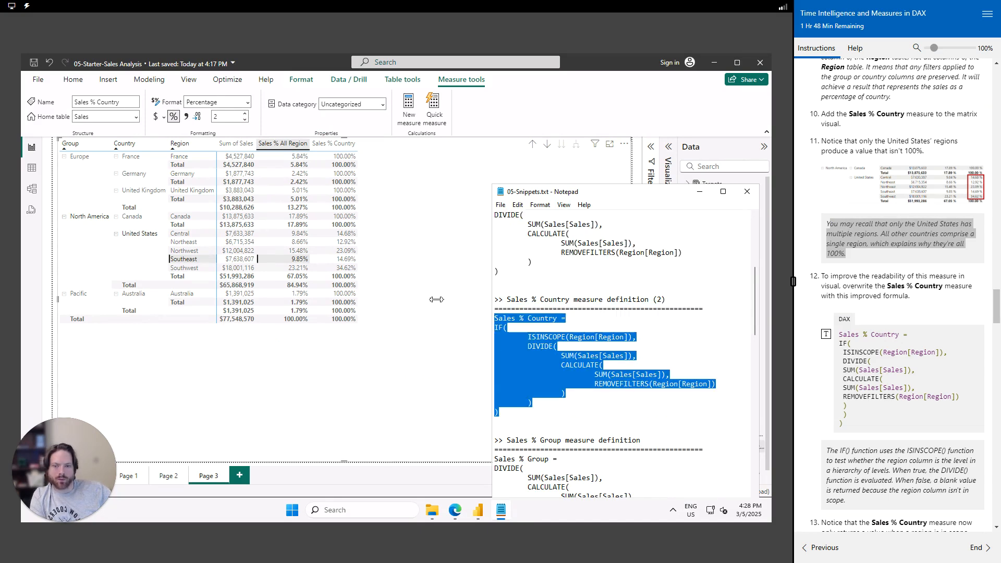
pyautogui.click(425, 296)
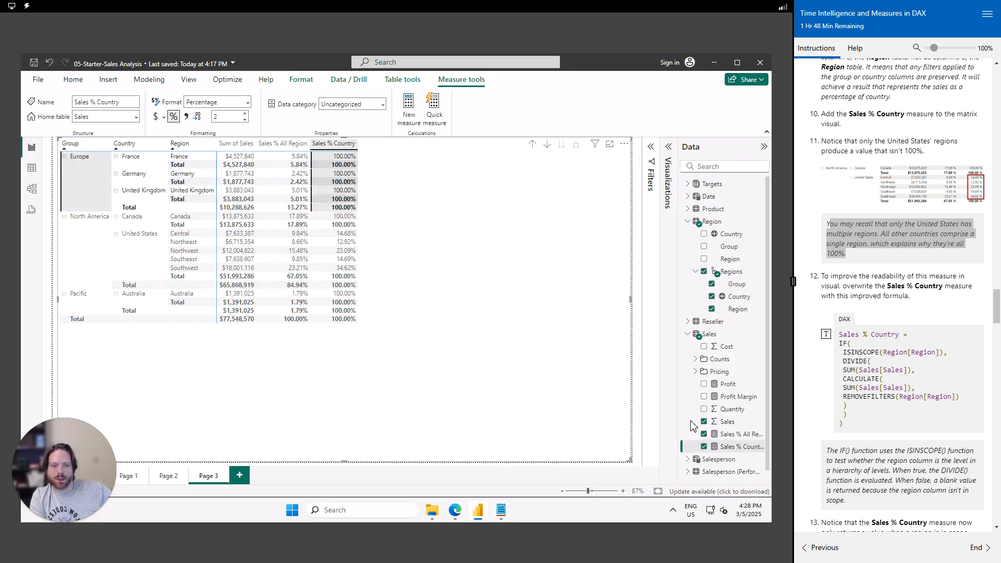
pyautogui.doubleClick(737, 448)
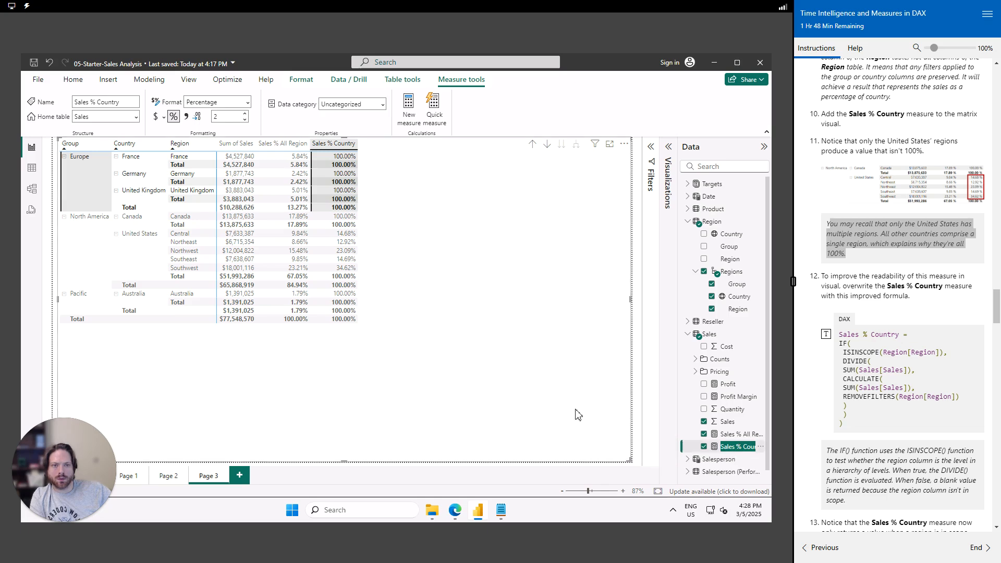
pyautogui.click(764, 148)
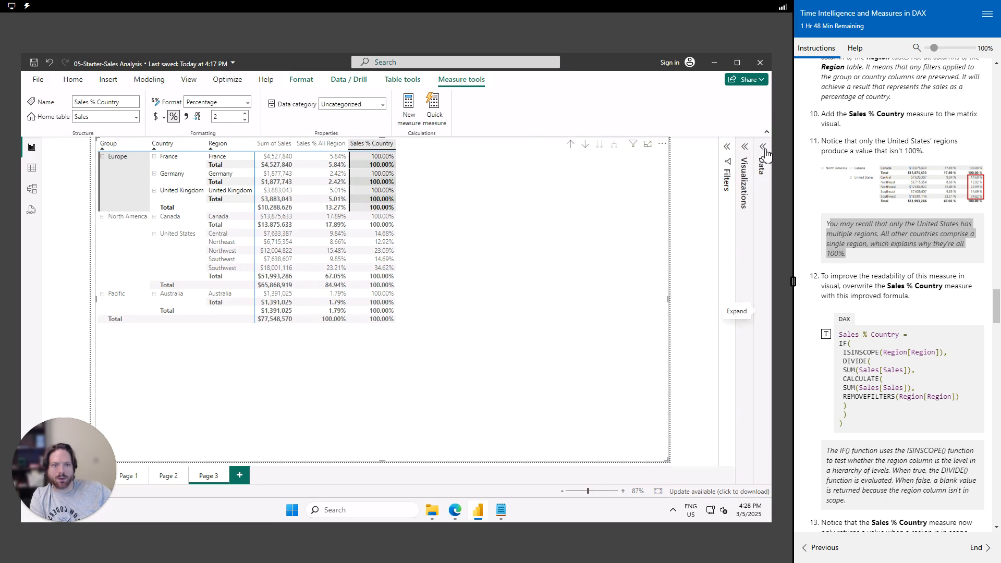
pyautogui.click(765, 150)
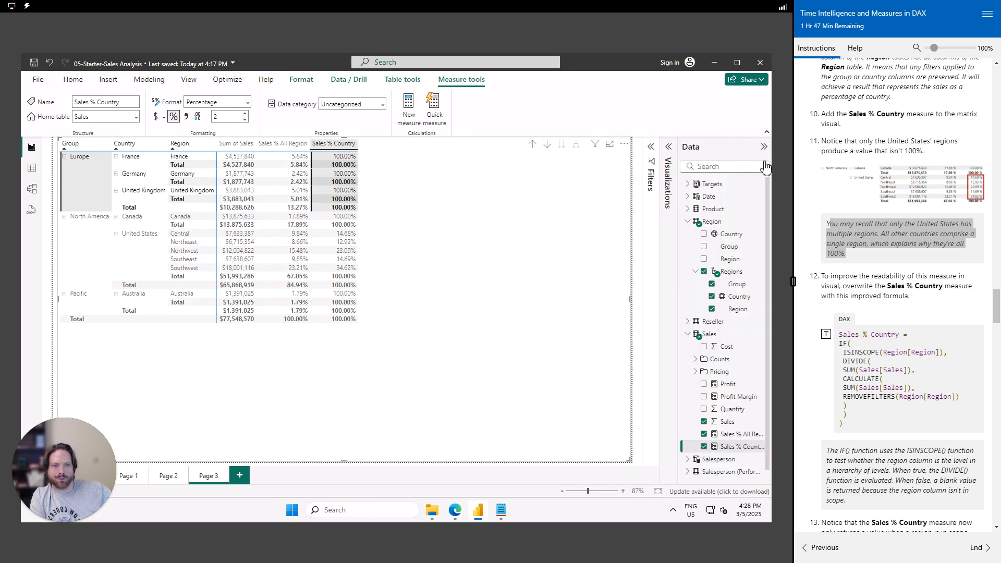
pyautogui.rightClick(735, 450)
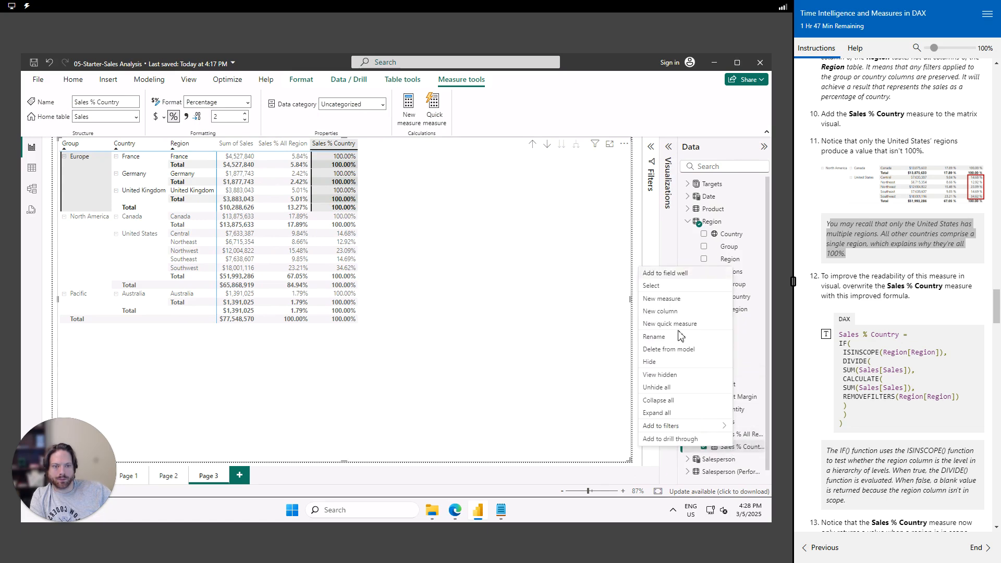
pyautogui.click(687, 287)
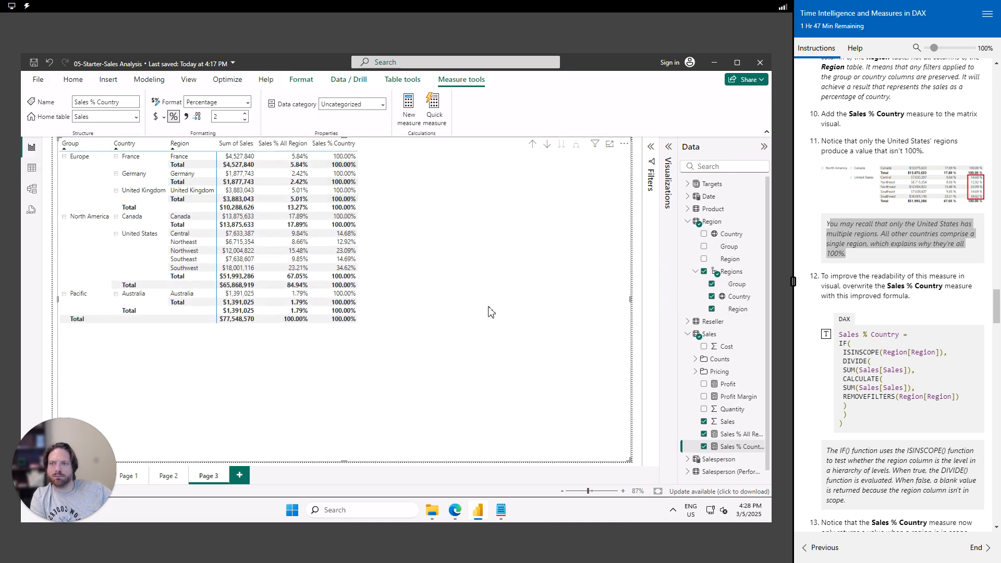
pyautogui.click(730, 448)
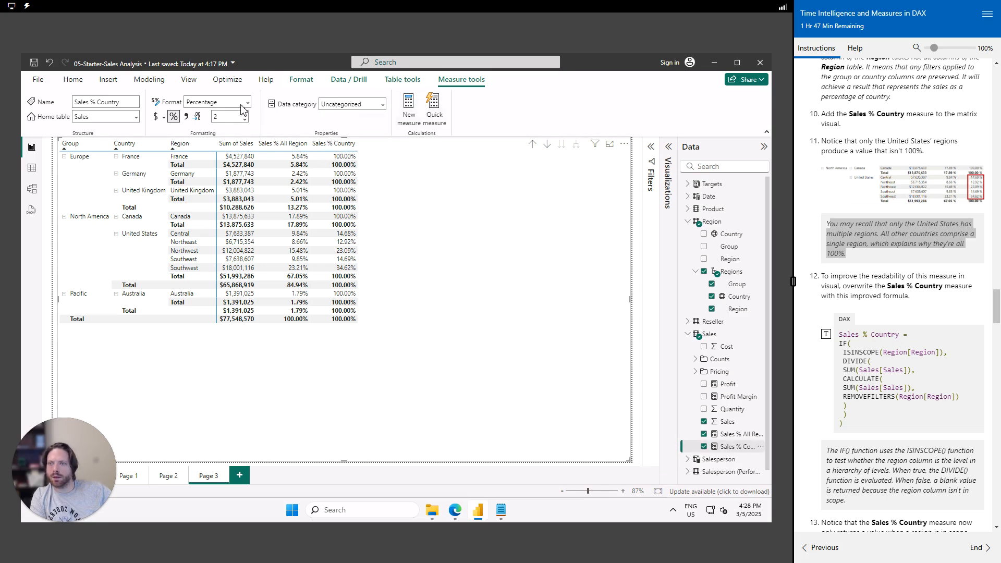
pyautogui.click(691, 337)
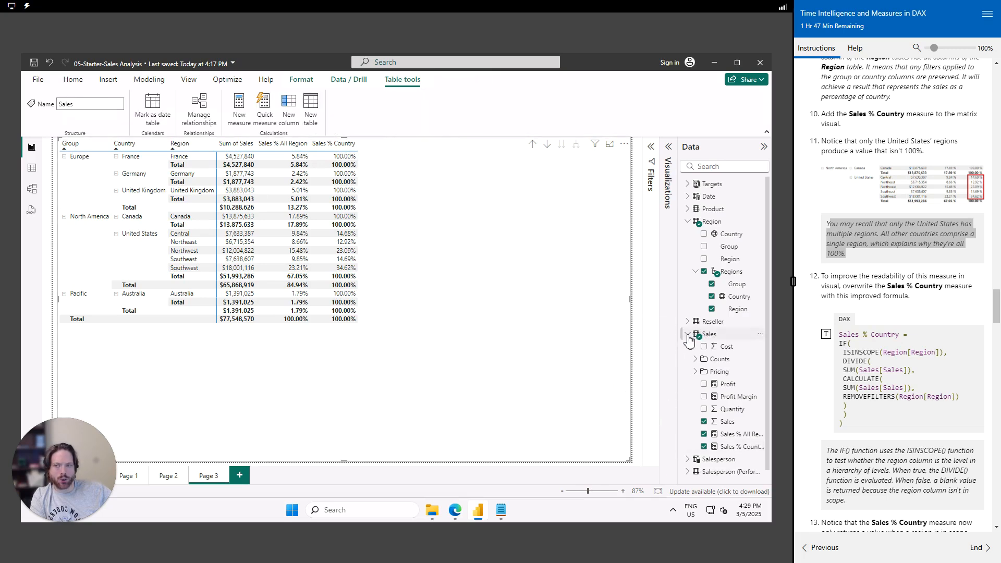
# Overwrite the Sales % Country formula with the copied IF and ISINSCOPE definition, commit it, and close the formula editor.
pyautogui.click(736, 449)
pyautogui.click(267, 194)
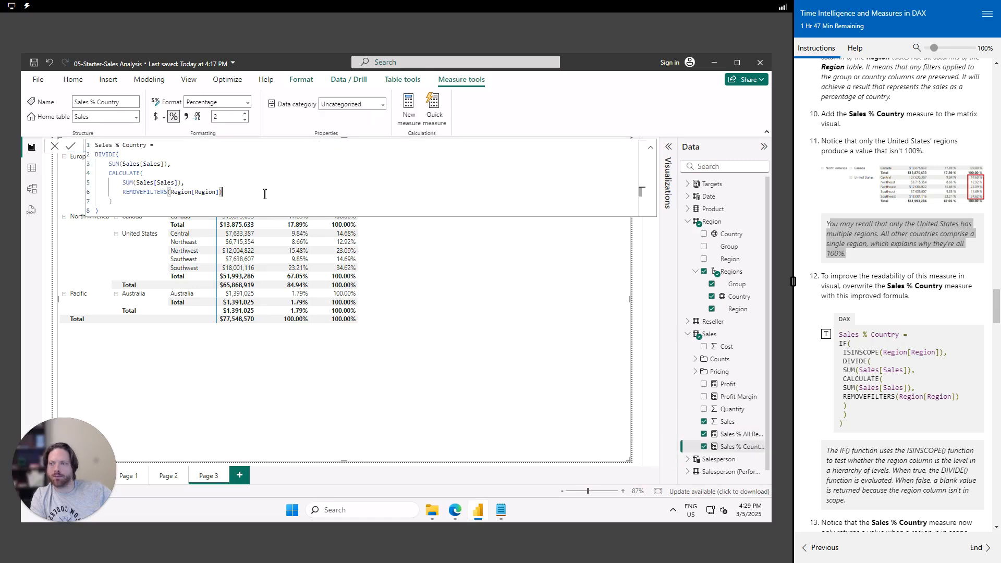
pyautogui.hotkey('ctrl', 'a')
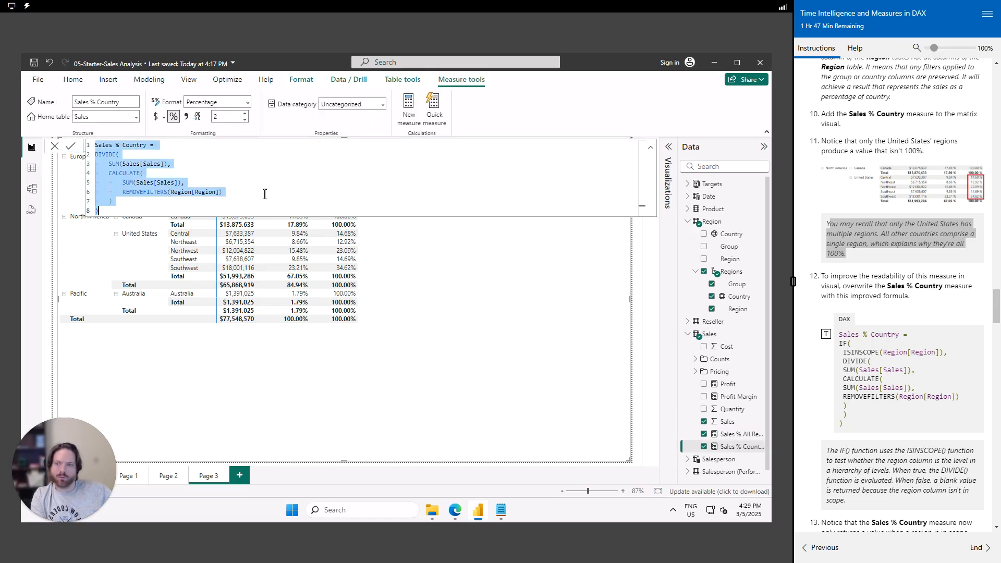
pyautogui.hotkey('ctrl', 'v')
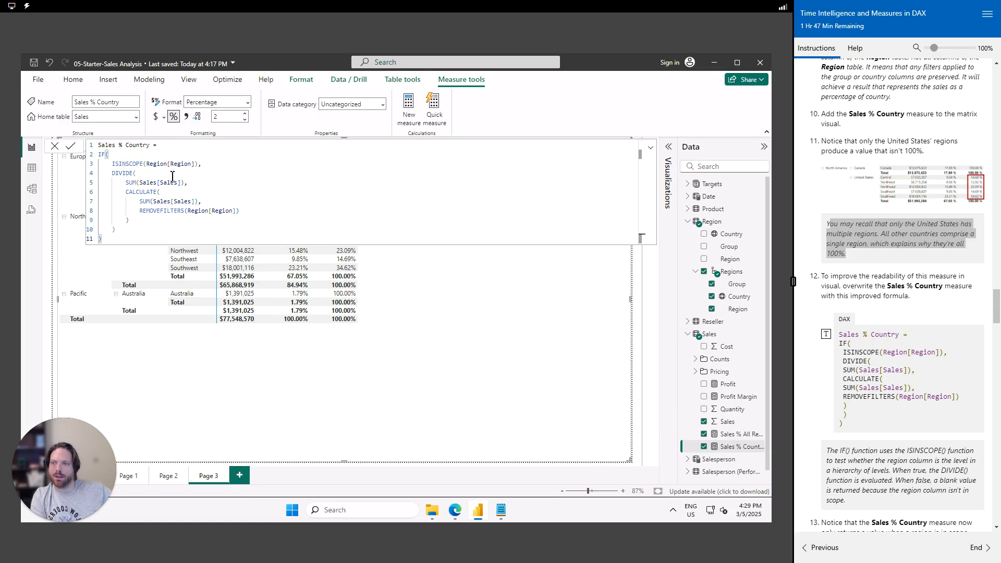
pyautogui.click(71, 149)
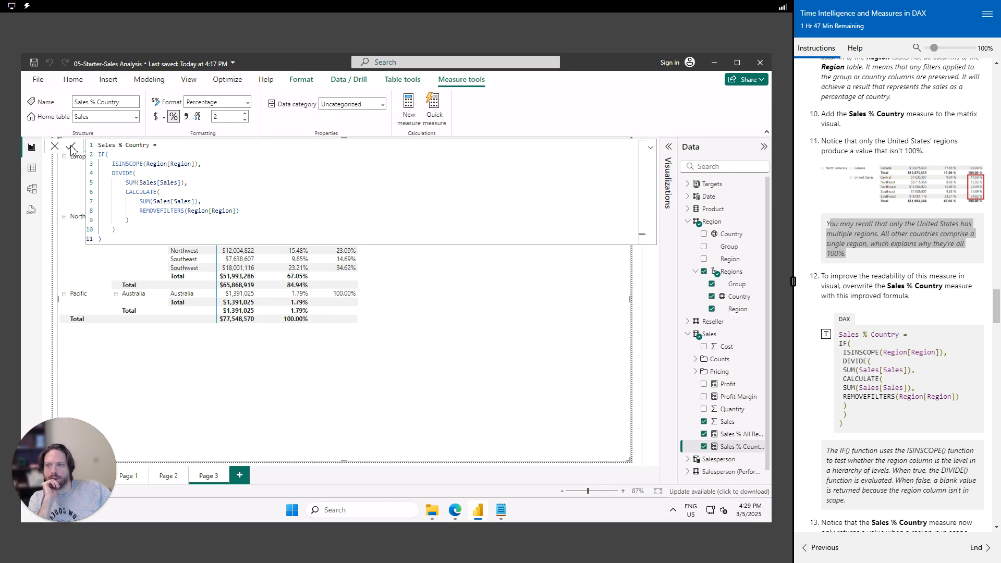
pyautogui.click(55, 146)
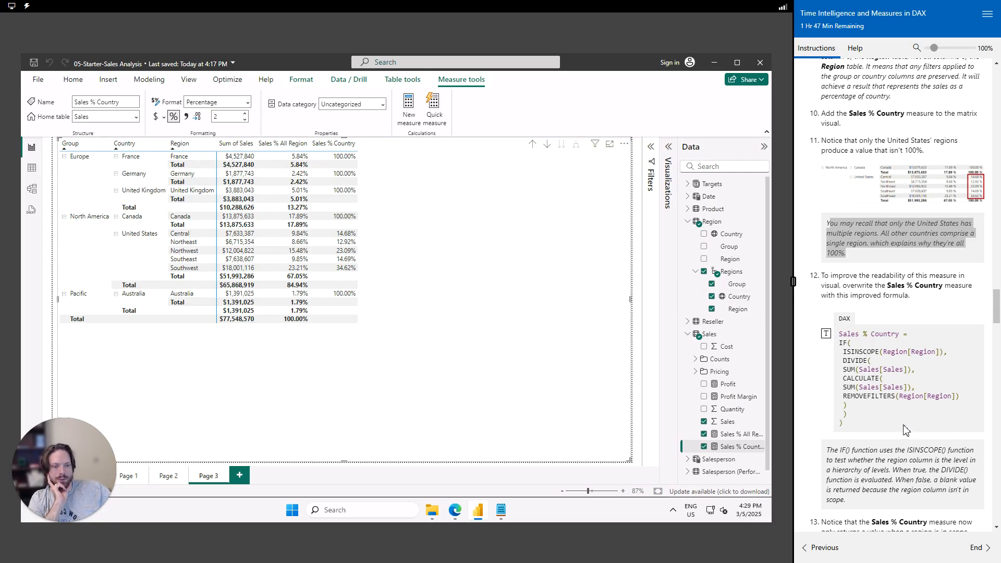
# Follow the lab to the Sales % Group task, copy its first DIVIDE definition from 05-Snippets.txt in Notepad, and return to the report.
pyautogui.scroll(-4, 845, 417)
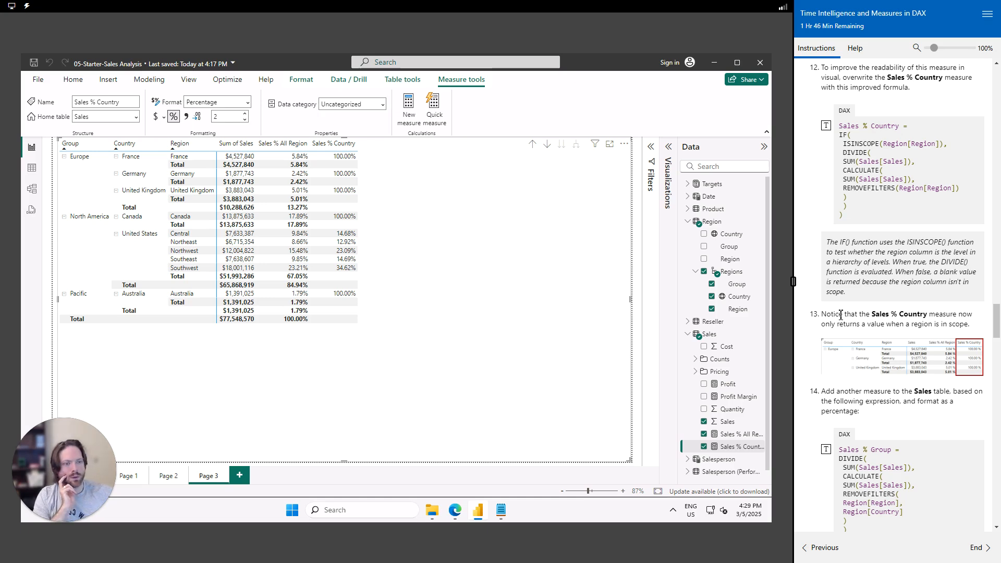
pyautogui.scroll(-2, 841, 316)
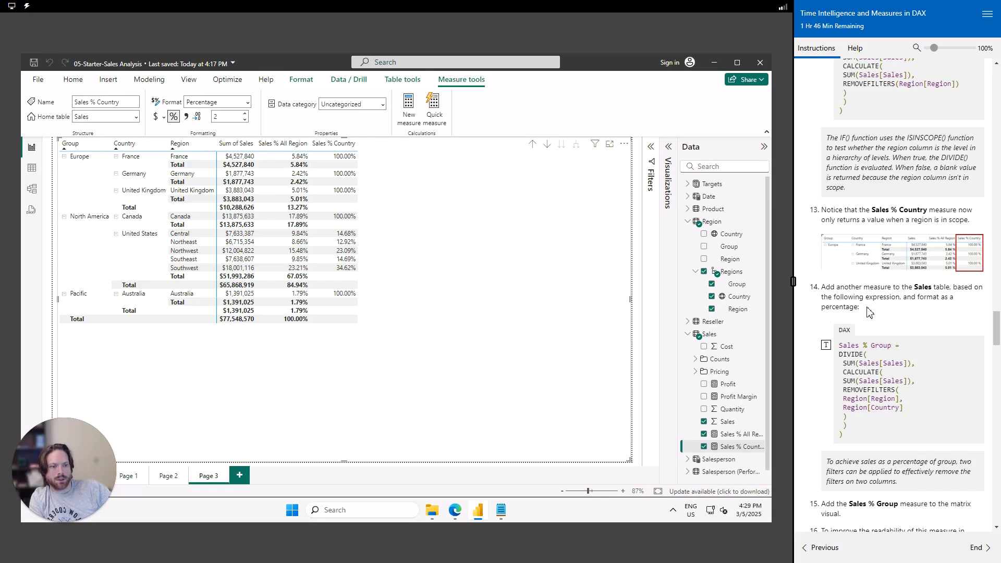
pyautogui.scroll(-1, 864, 315)
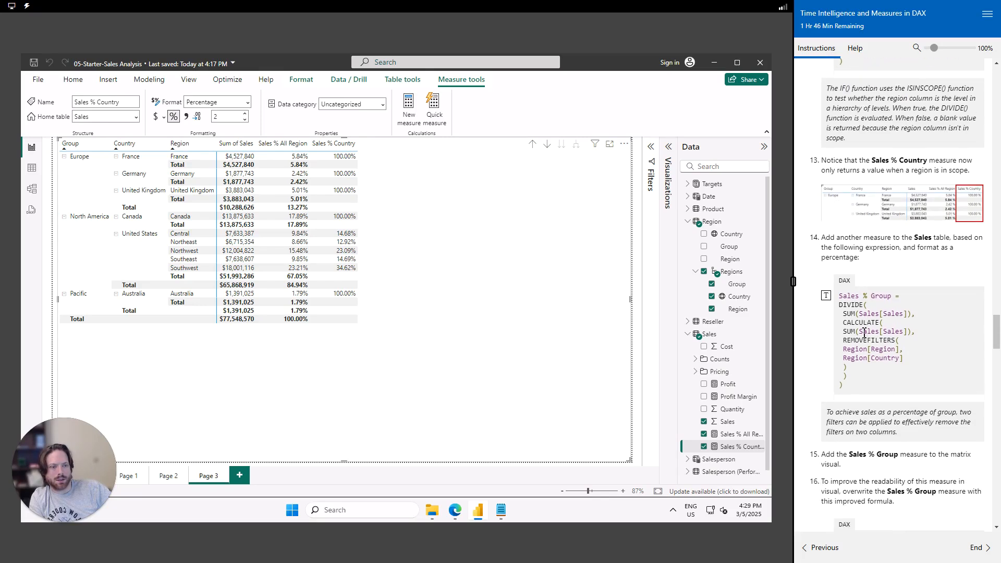
pyautogui.scroll(-1, 834, 366)
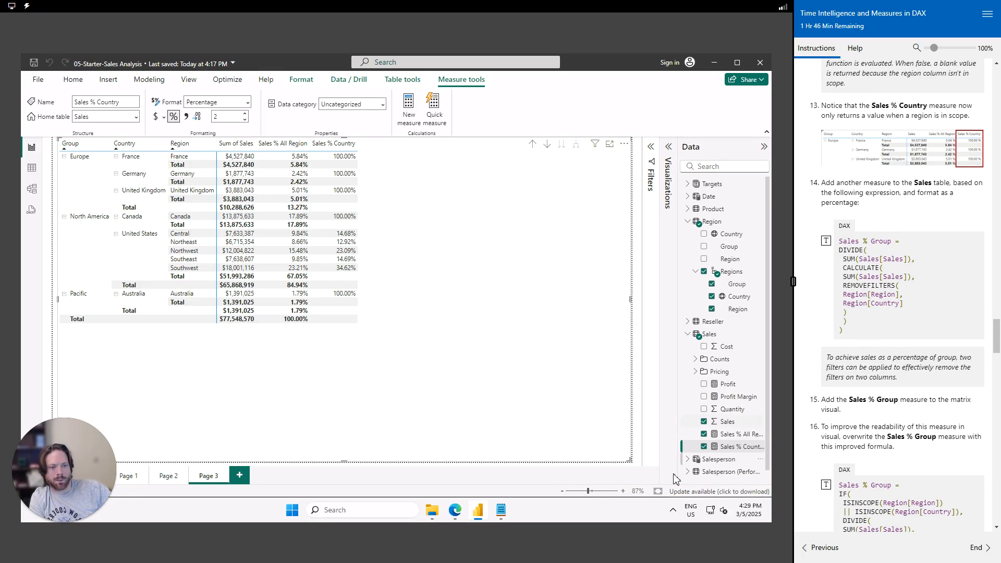
pyautogui.click(503, 515)
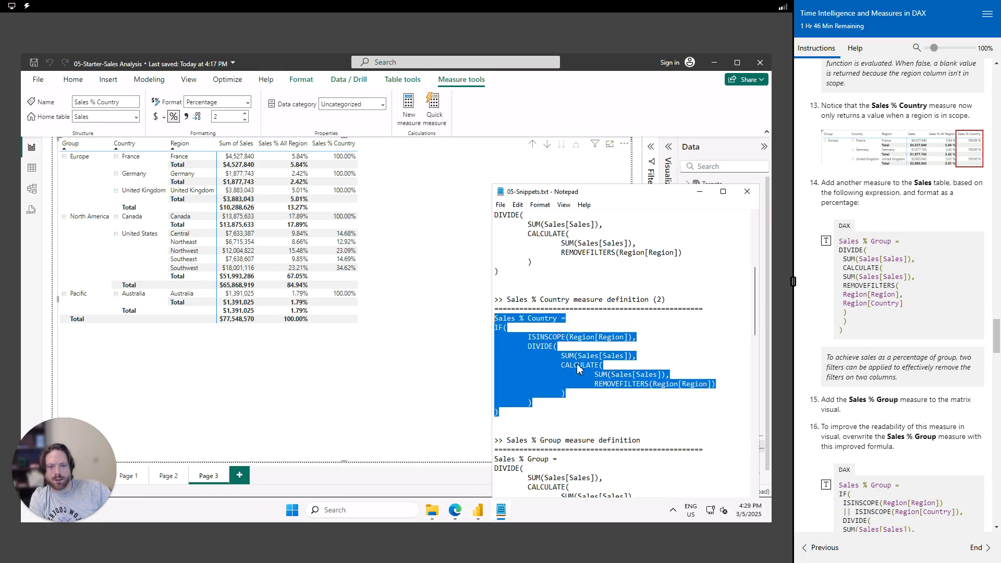
pyautogui.scroll(-7, 578, 386)
pyautogui.moveTo(508, 419); pyautogui.dragTo(490, 319)
pyautogui.hotkey('ctrl', 'c')
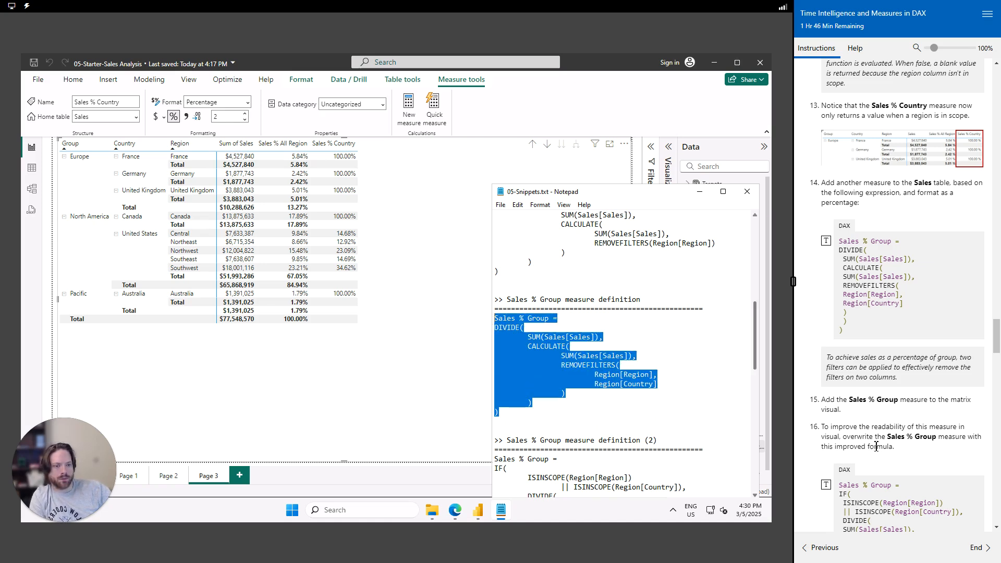
pyautogui.click(415, 402)
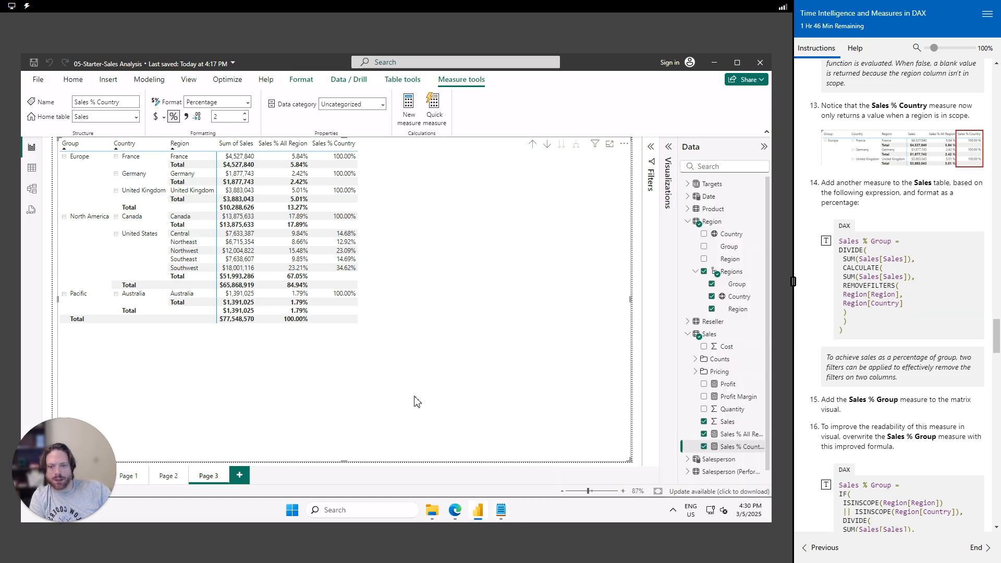
# Add a new measure to the Sales table using the copied Sales % Group DIVIDE definition.
pyautogui.rightClick(714, 336)
pyautogui.click(662, 137)
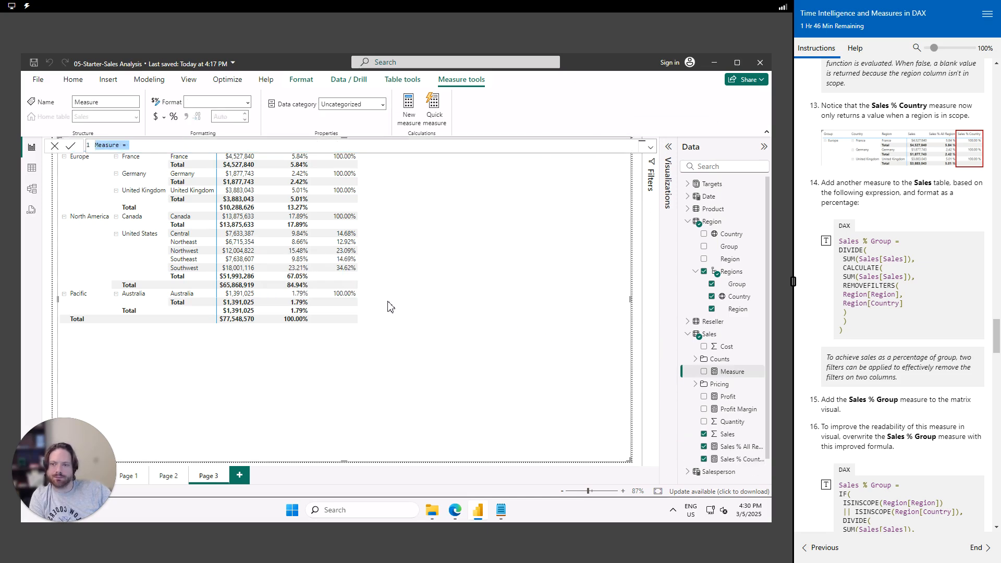
pyautogui.hotkey('ctrl', 'v')
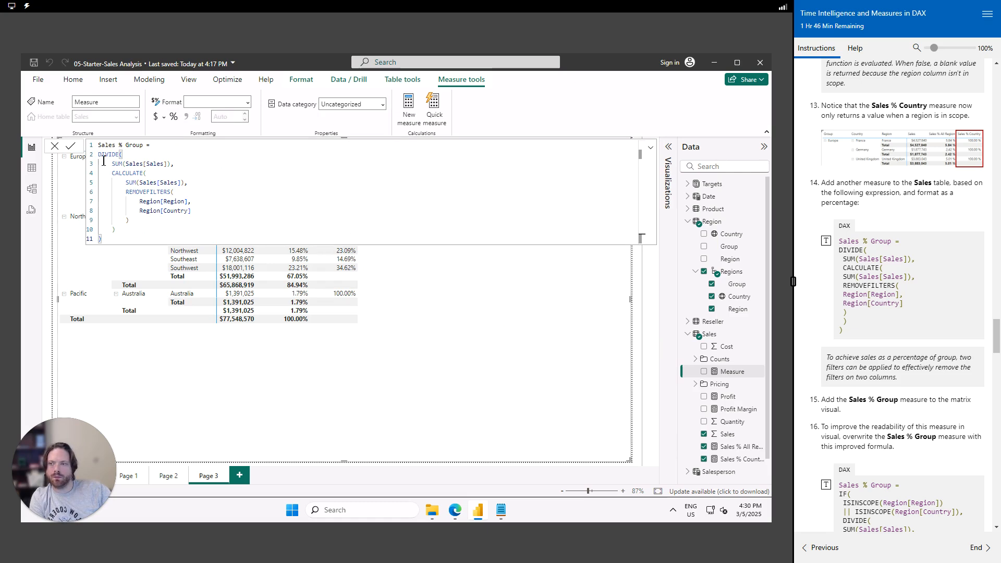
pyautogui.click(72, 152)
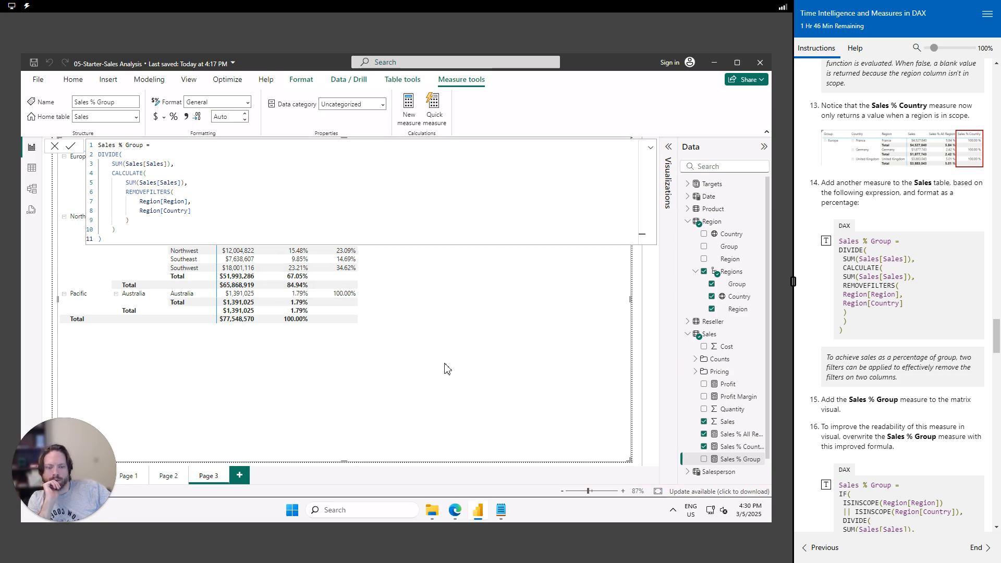
# Add Sales % Group to the matrix and format the measure as a percentage.
pyautogui.click(705, 460)
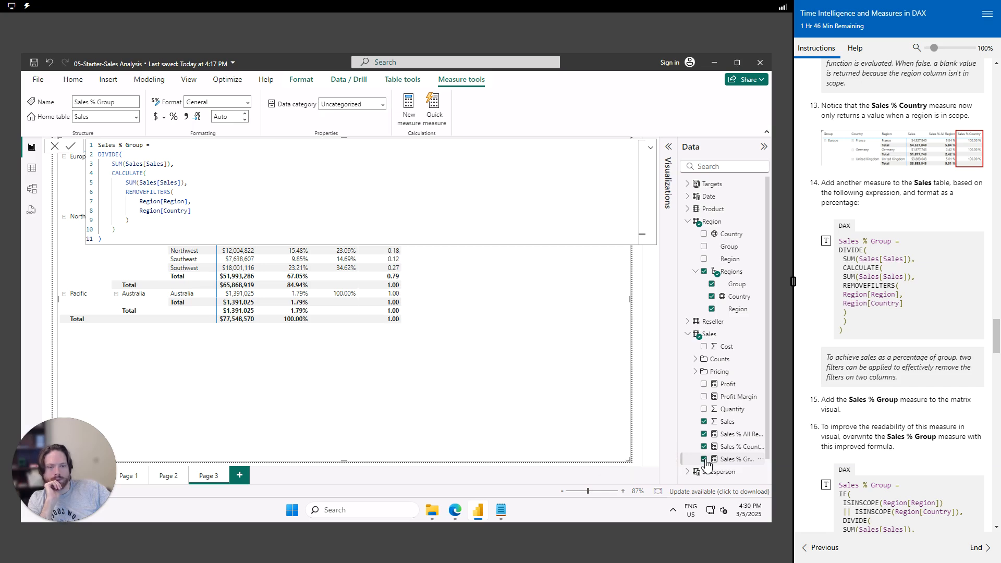
pyautogui.scroll(-1, 882, 487)
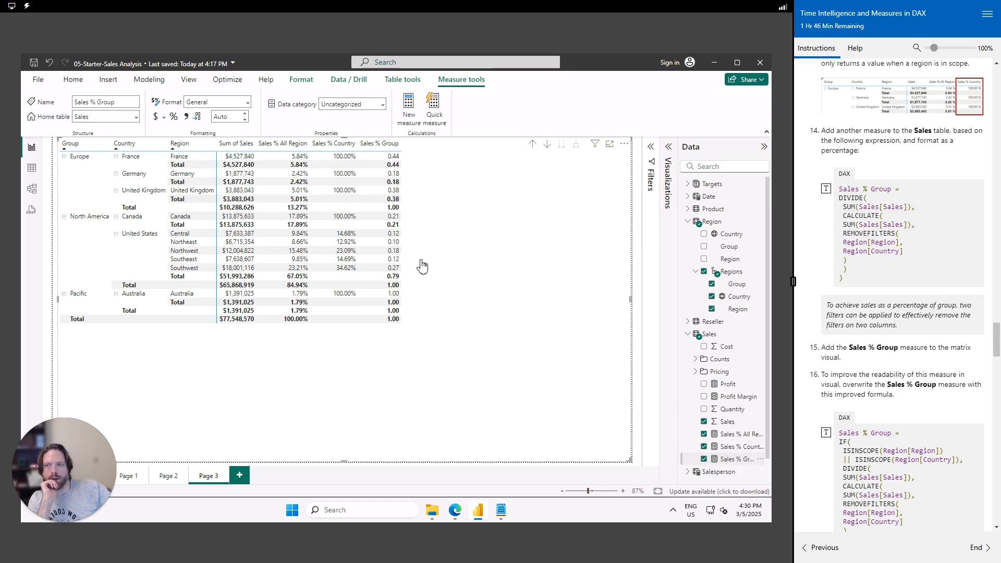
pyautogui.click(173, 118)
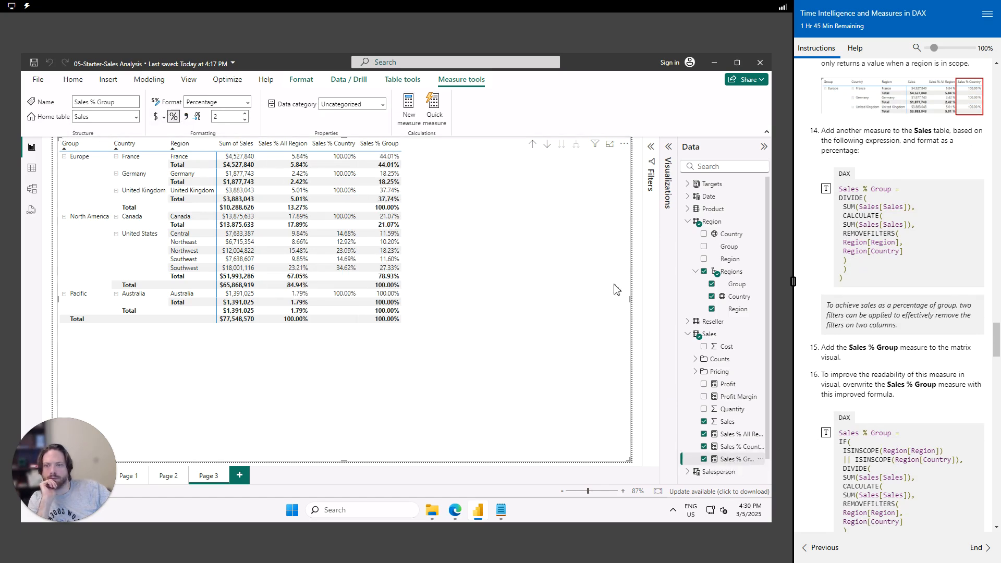
# Copy the second Sales % Group definition, with IF and two ISINSCOPE tests, from 05-Snippets.txt in Notepad, and return to the report.
pyautogui.scroll(-4, 910, 361)
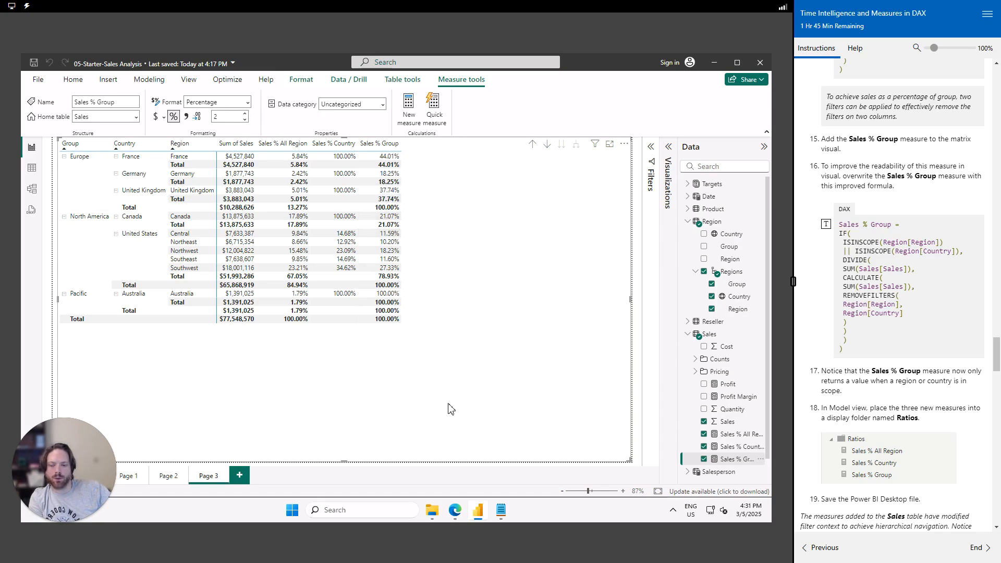
pyautogui.click(501, 511)
pyautogui.scroll(-6, 564, 359)
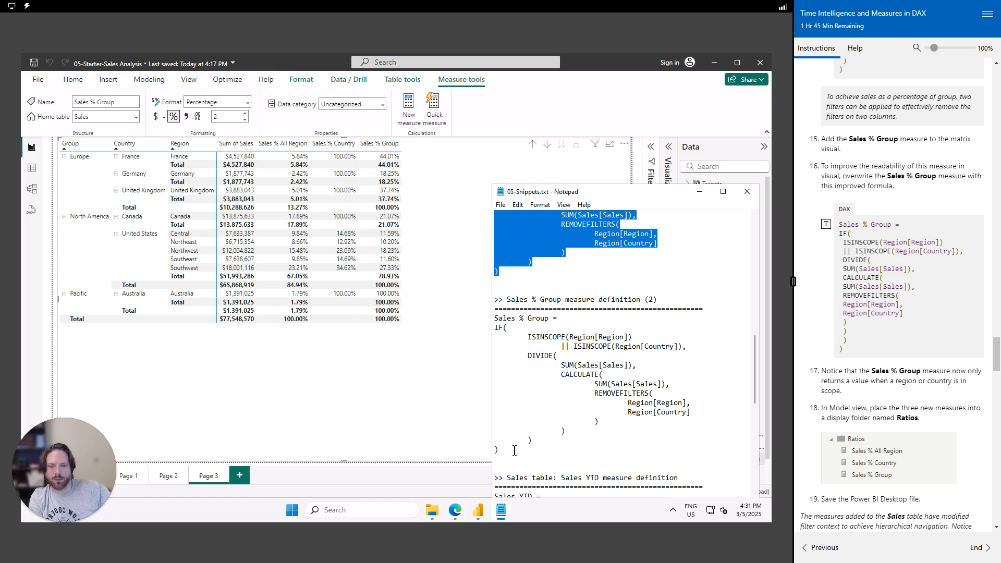
pyautogui.moveTo(511, 445); pyautogui.dragTo(488, 318)
pyautogui.hotkey('ctrl', 'c')
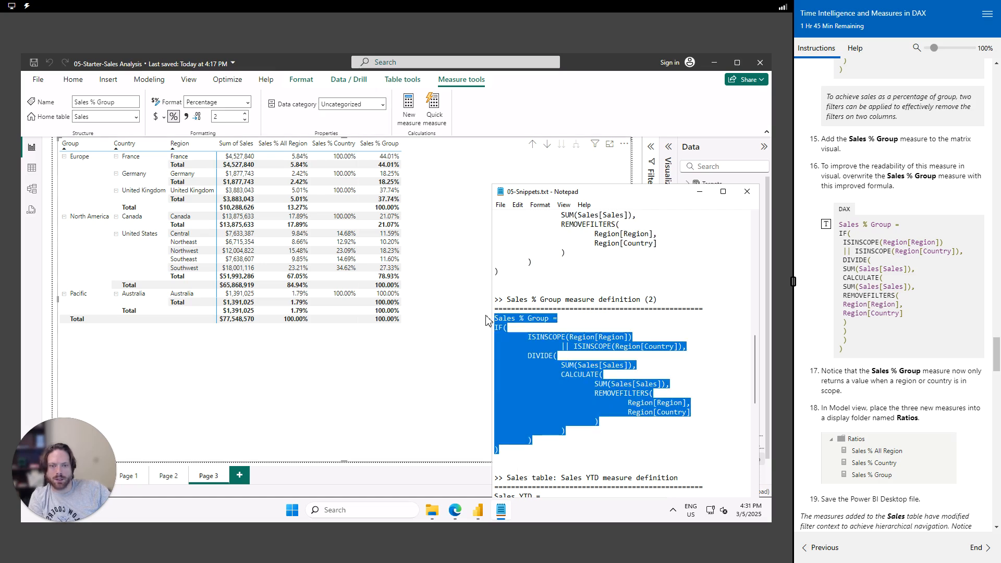
pyautogui.click(443, 323)
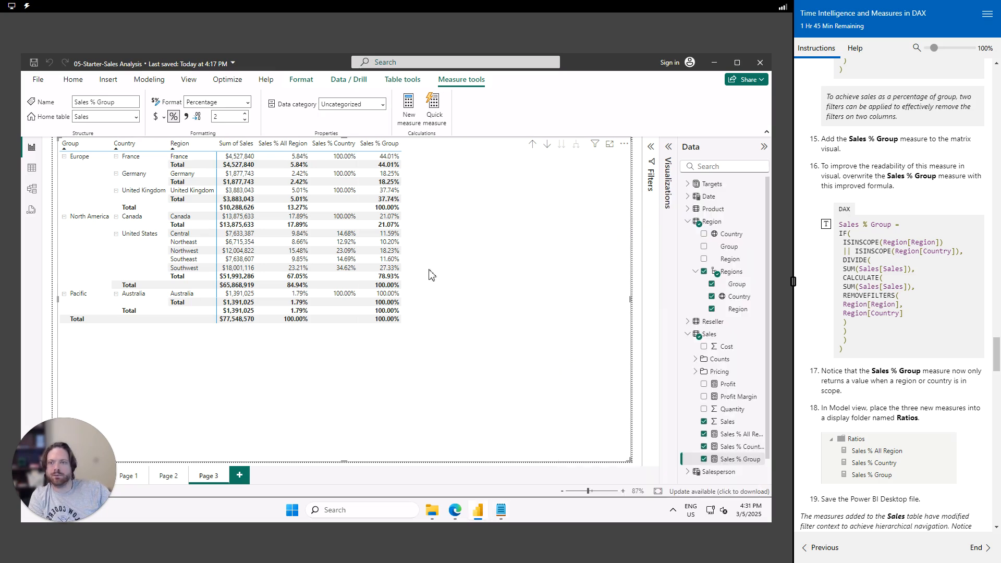
# Try to reopen the Sales % Group formula for editing, including removing the measure from the matrix and adding it back.
pyautogui.rightClick(733, 462)
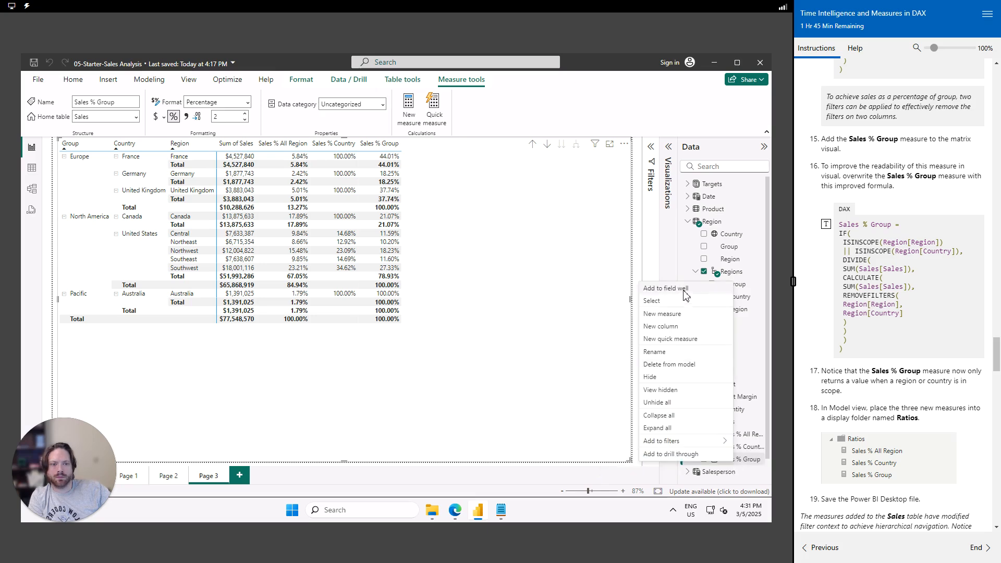
pyautogui.click(681, 304)
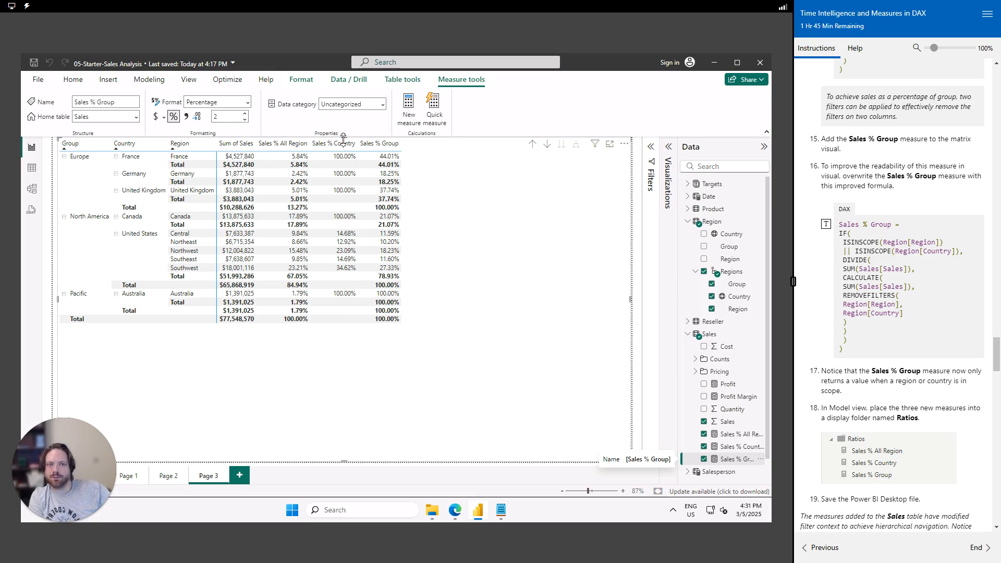
pyautogui.moveTo(343, 153)
pyautogui.mouseDown()
pyautogui.moveTo(341, 139)
pyautogui.moveTo(339, 157)
pyautogui.mouseUp()
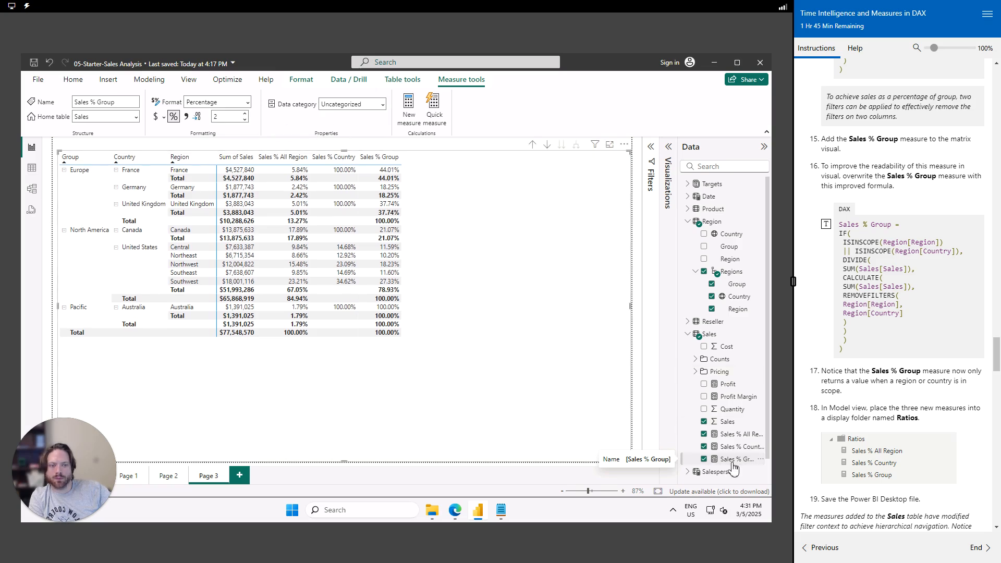
pyautogui.click(761, 459)
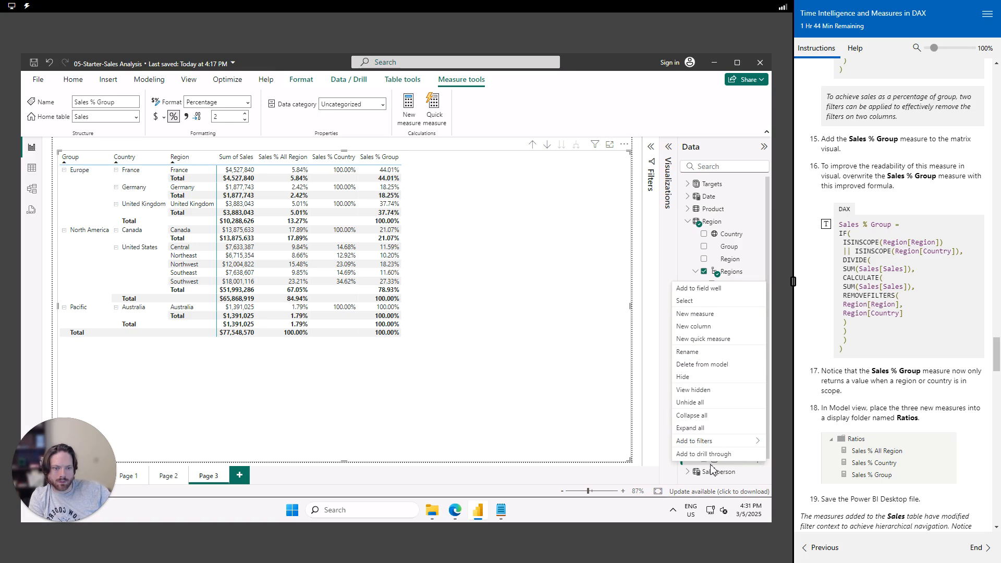
pyautogui.click(666, 477)
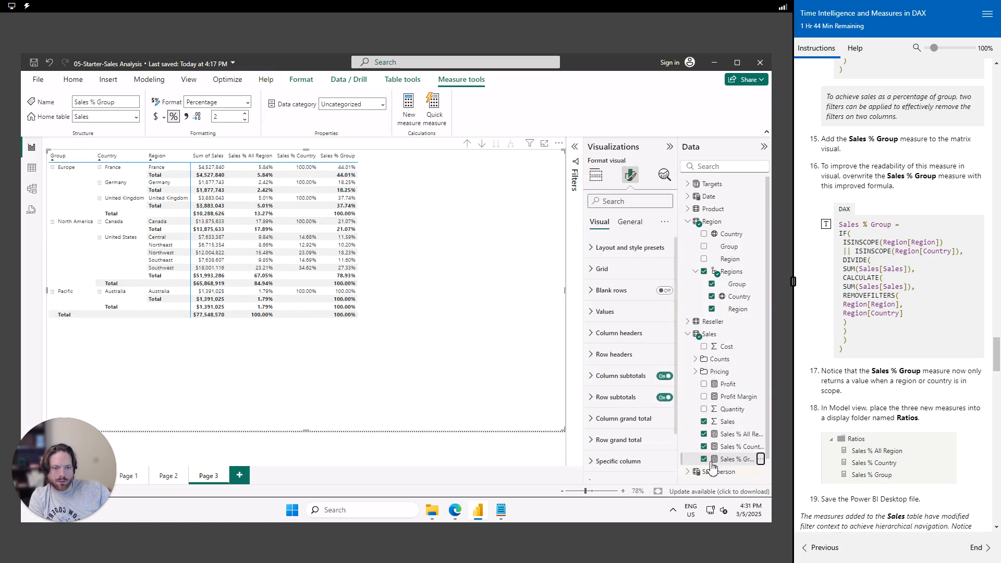
pyautogui.click(759, 460)
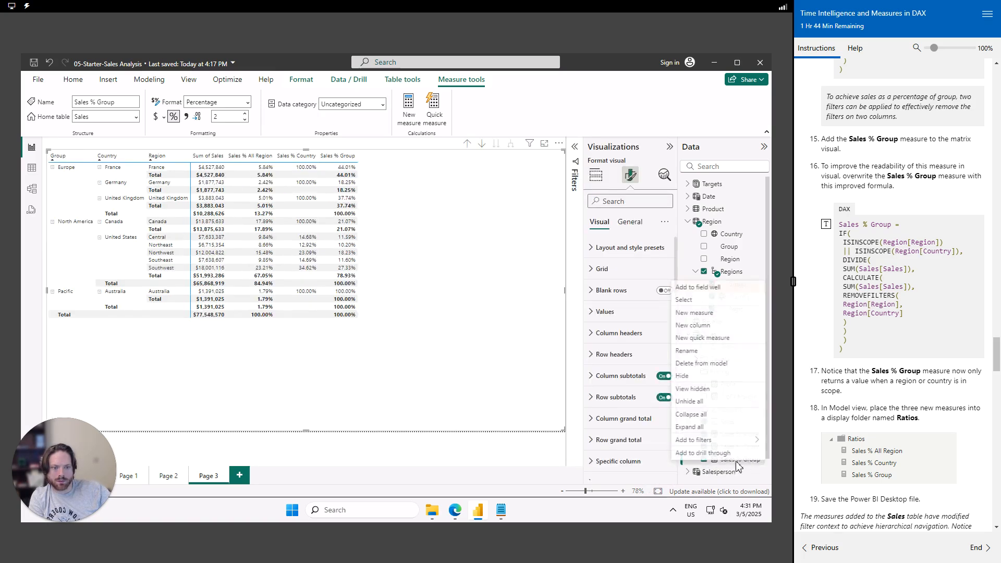
pyautogui.click(707, 465)
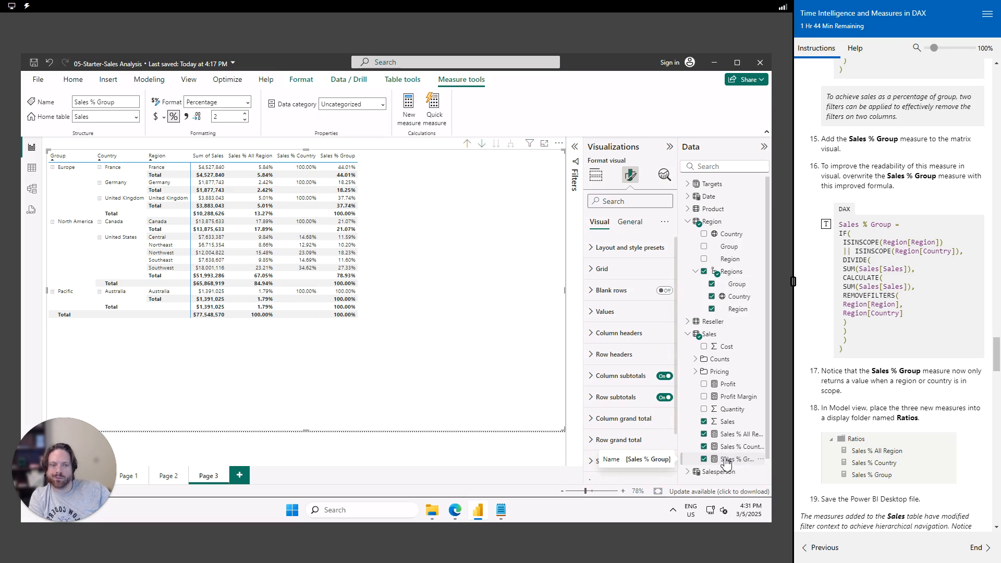
pyautogui.click(724, 461)
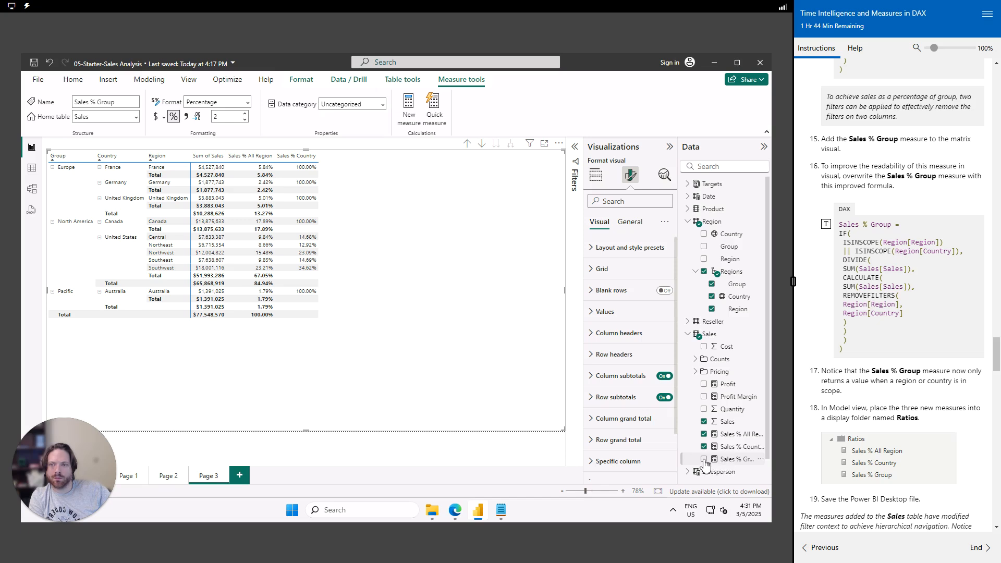
pyautogui.click(704, 460)
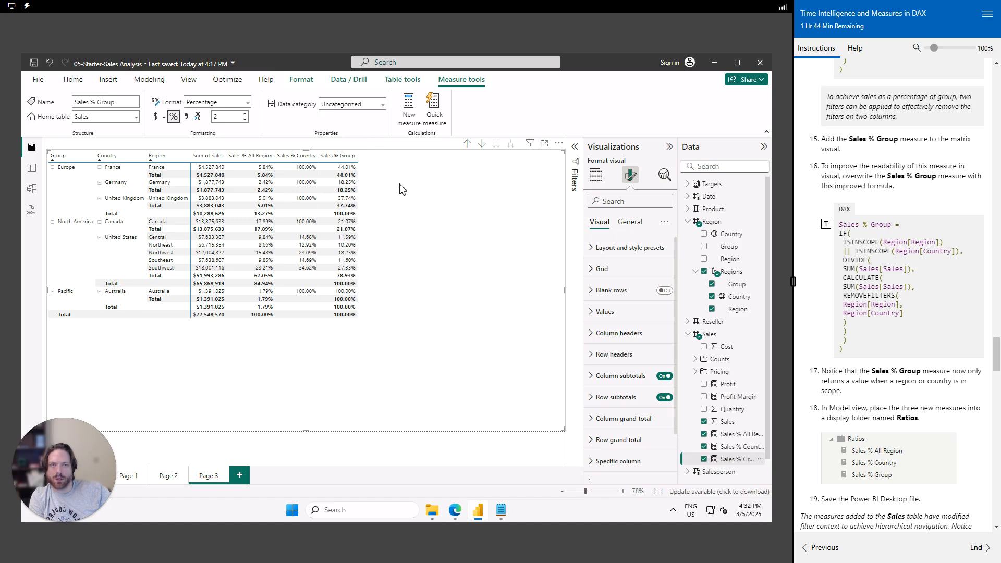
# Delete the Sales % Group measure from the model.
pyautogui.click(760, 460)
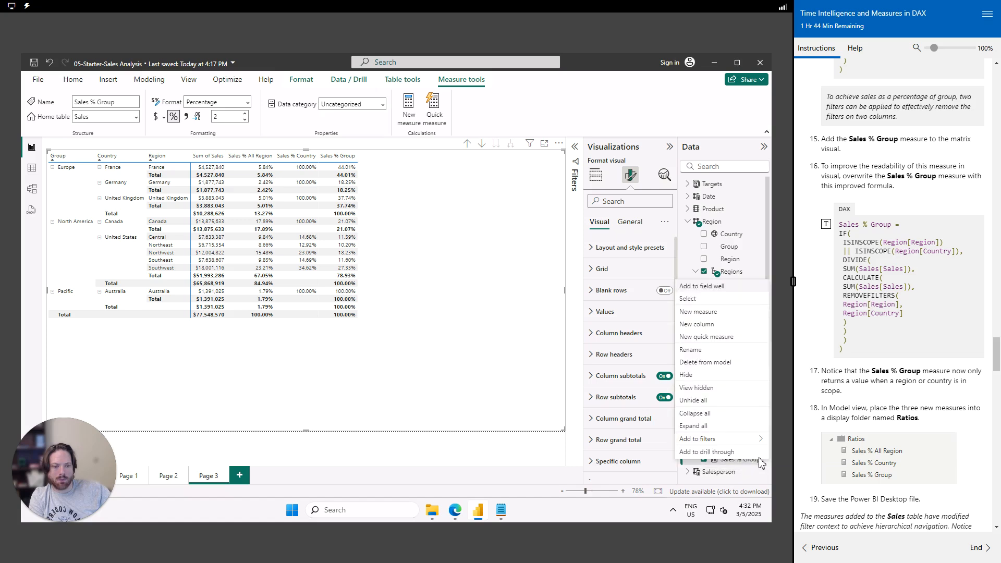
pyautogui.click(705, 362)
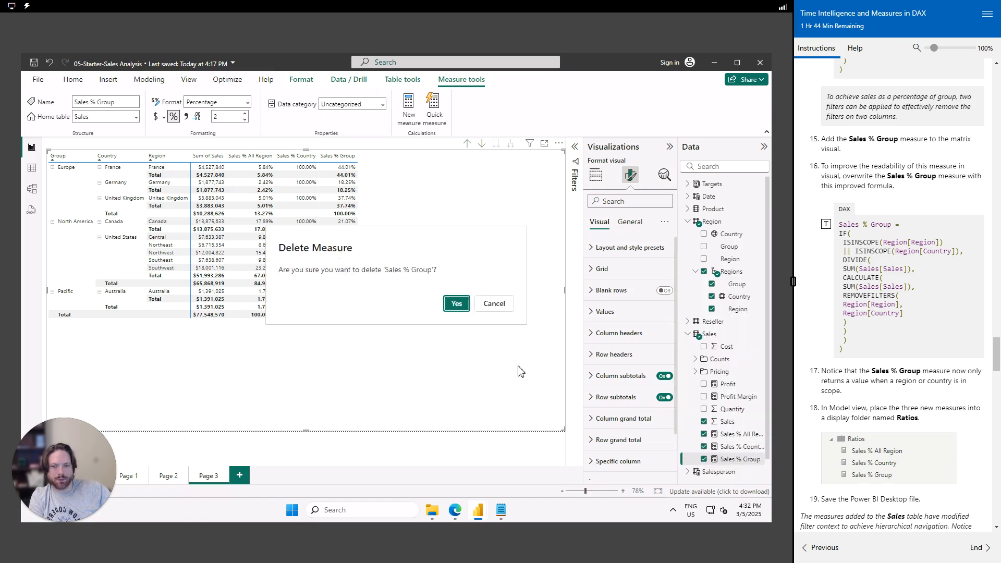
pyautogui.click(457, 306)
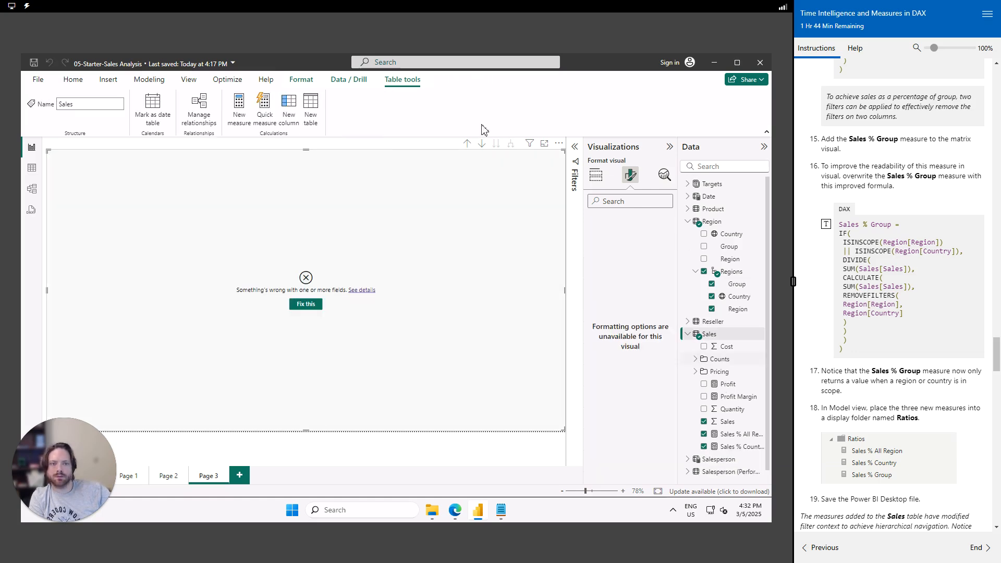
# Recreate the Sales % Group measure in the Sales table from the copied IF/ISINSCOPE definition and format it as a percentage.
pyautogui.rightClick(715, 337)
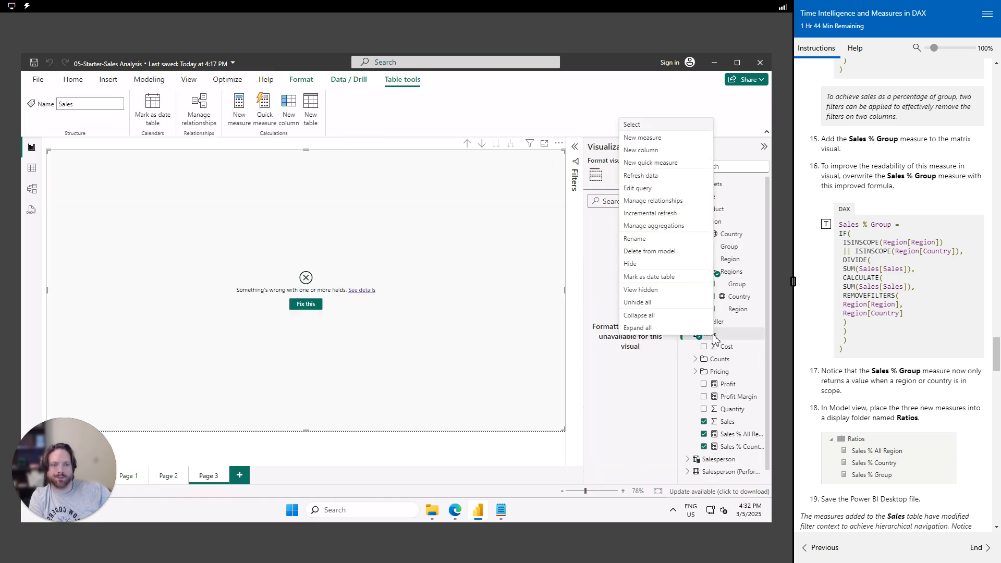
pyautogui.click(650, 139)
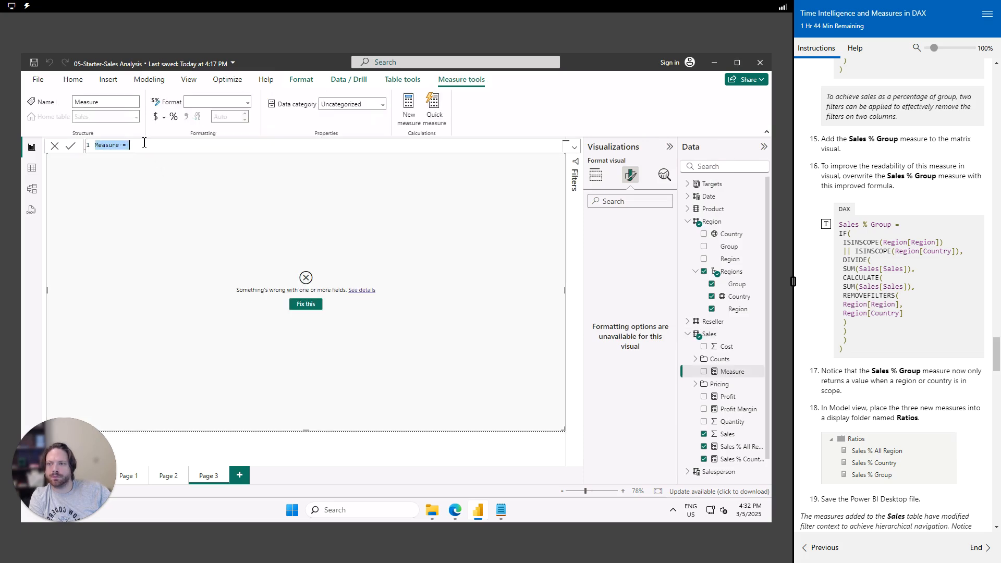
pyautogui.hotkey('ctrl', 'a')
pyautogui.hotkey('ctrl', 'v')
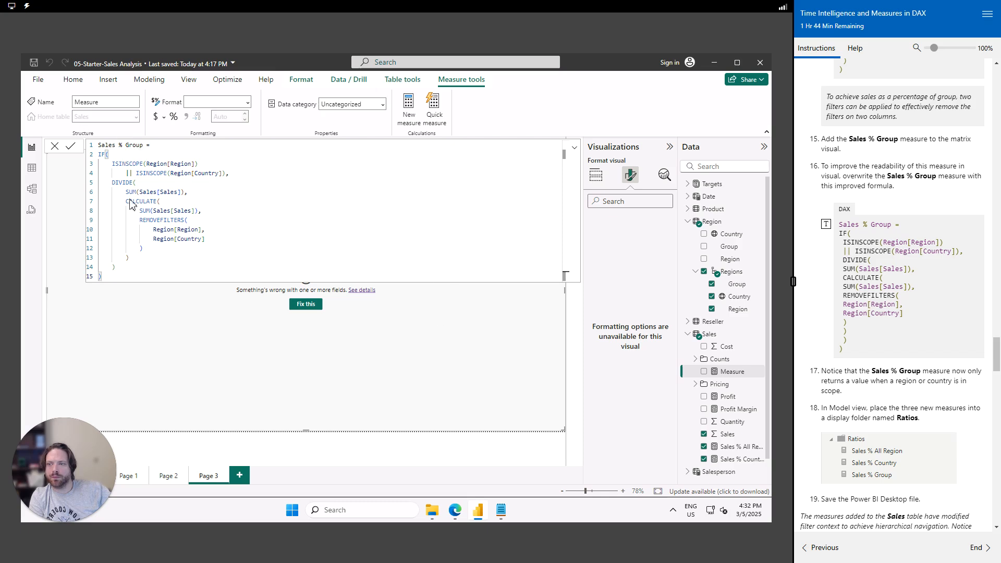
pyautogui.click(71, 148)
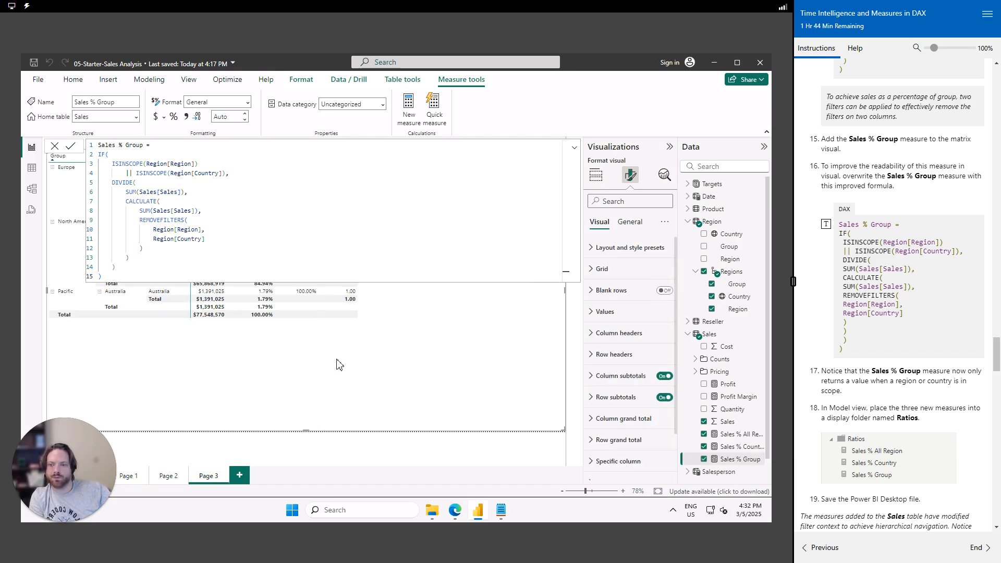
pyautogui.click(174, 117)
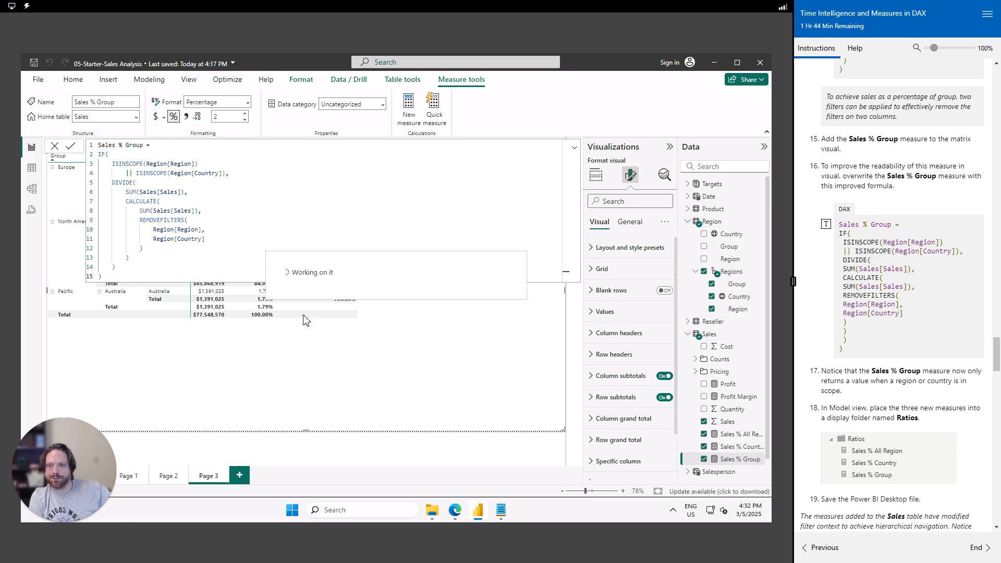
pyautogui.click(55, 147)
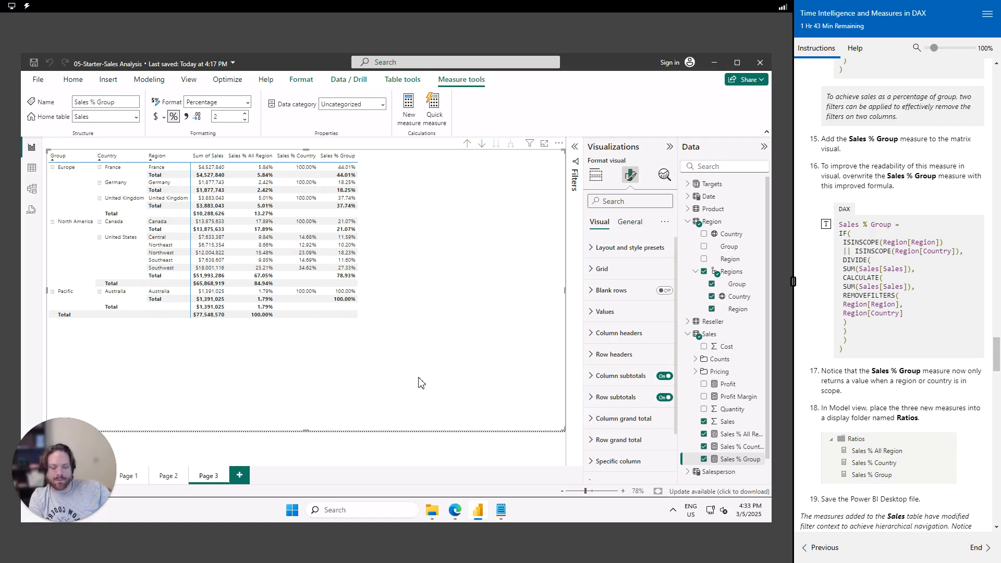
# In Model view, place Sales % All Region, Sales % Country and Sales % Group in a display folder named Ratios.
pyautogui.moveTo(824, 408); pyautogui.dragTo(944, 424)
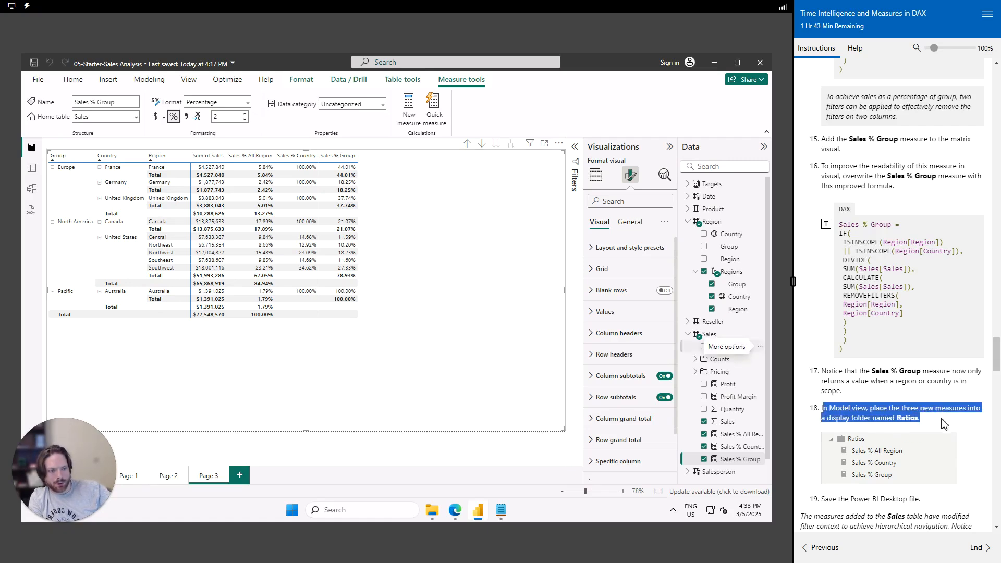
pyautogui.click(940, 424)
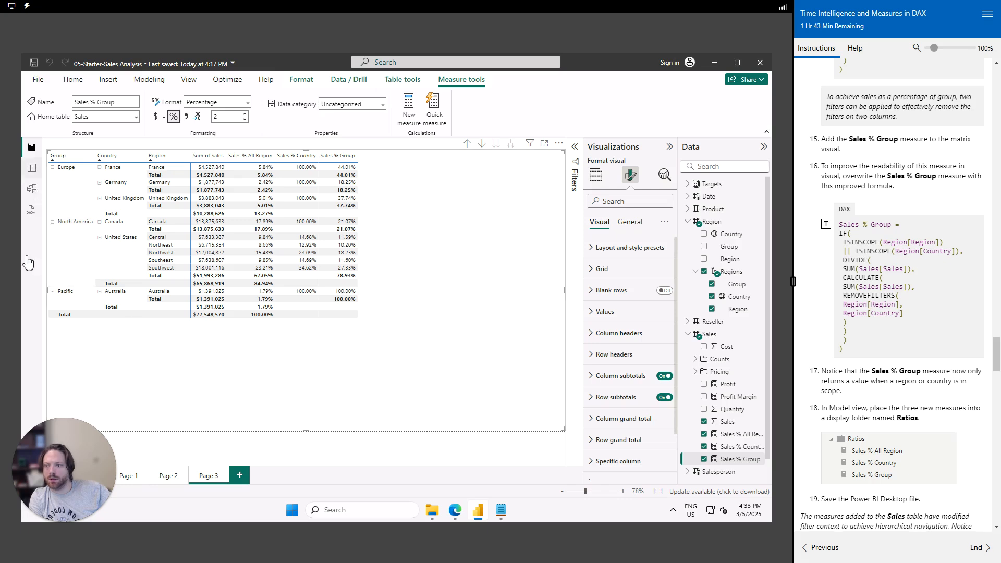
pyautogui.click(32, 190)
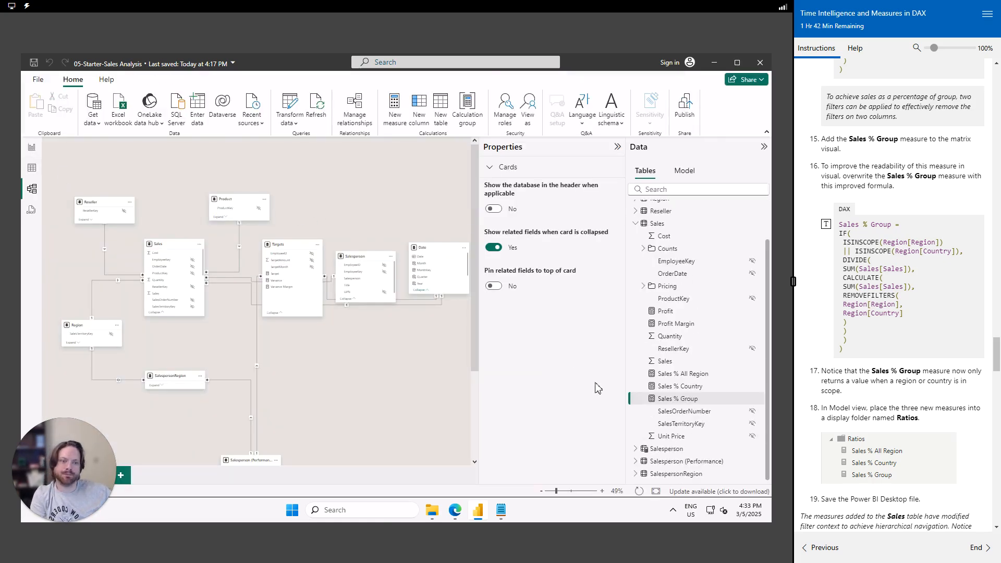
pyautogui.click(687, 375)
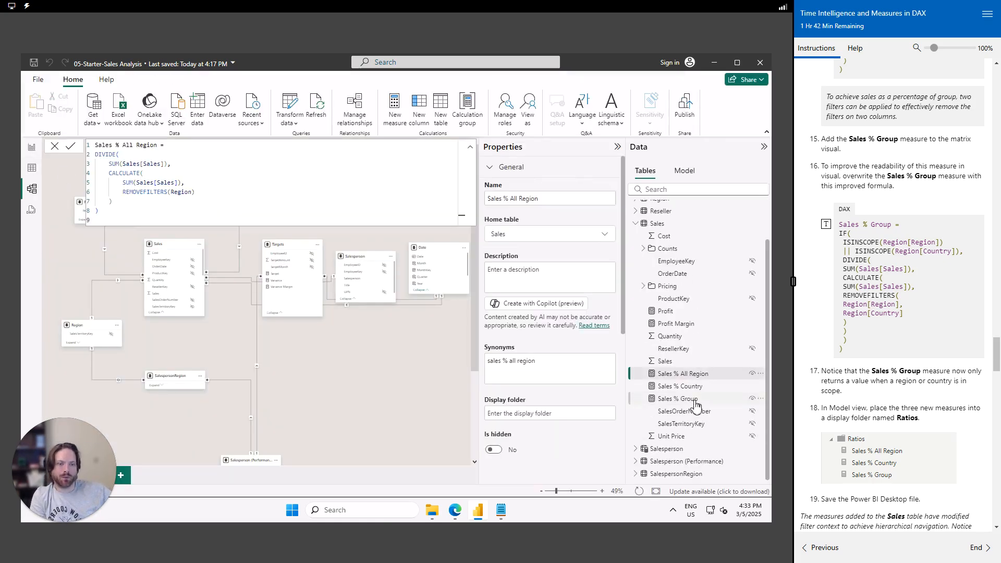
pyautogui.keyDown('shift'); pyautogui.click(693, 400); pyautogui.keyUp('shift')
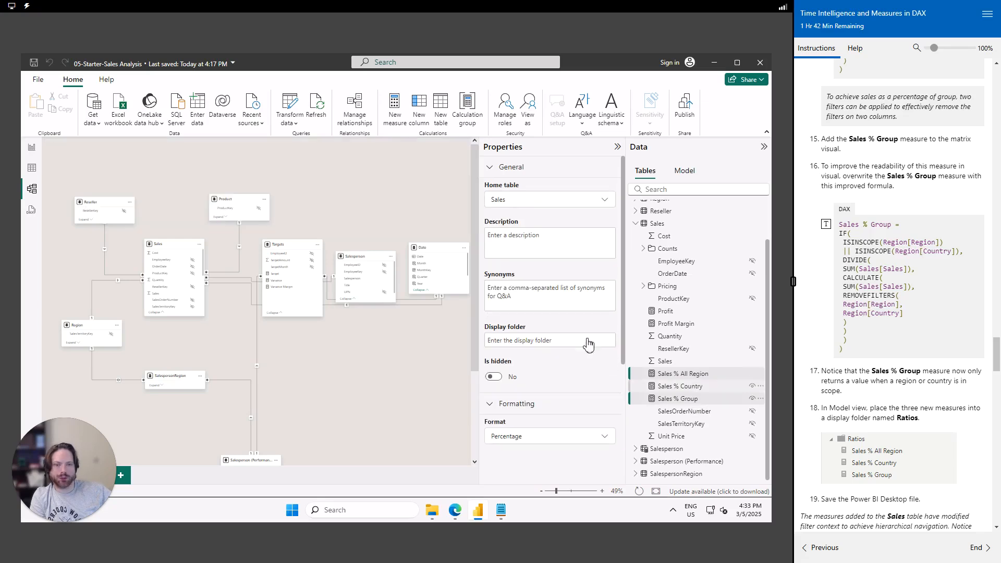
pyautogui.click(535, 342)
pyautogui.write('Ratios')
pyautogui.press('Tab')
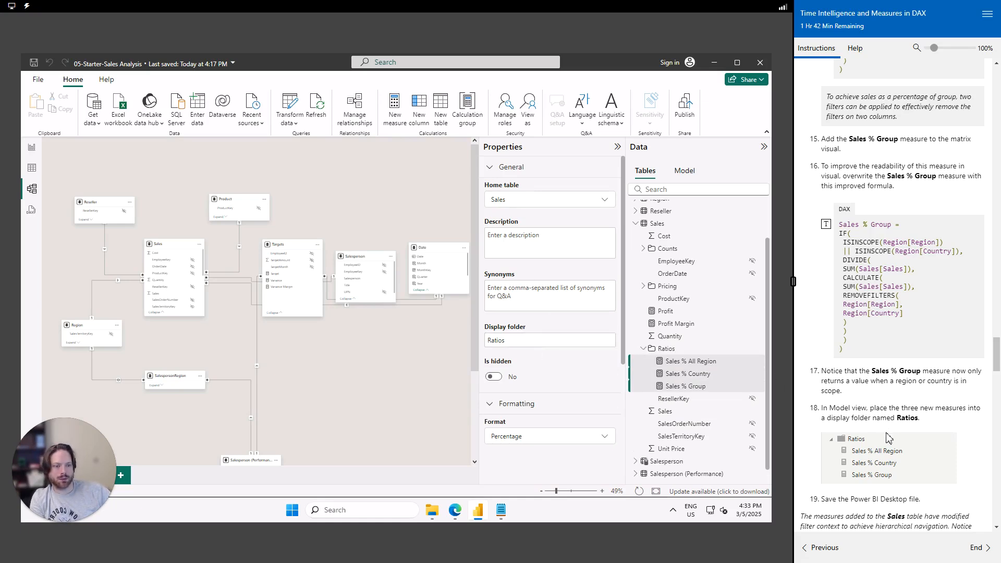
# Save the Power BI Desktop file.
pyautogui.scroll(-2, 892, 433)
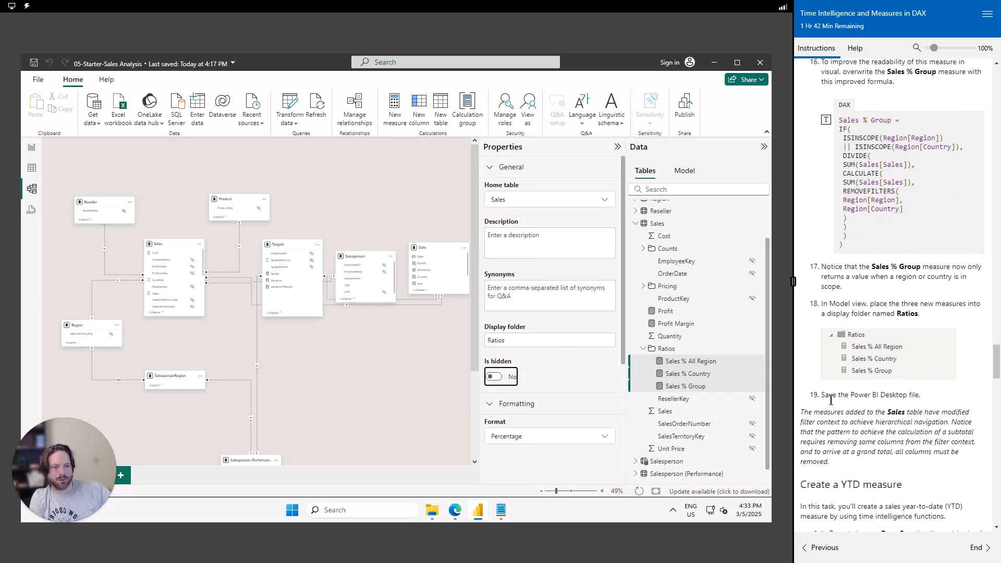
pyautogui.moveTo(822, 396); pyautogui.dragTo(937, 403)
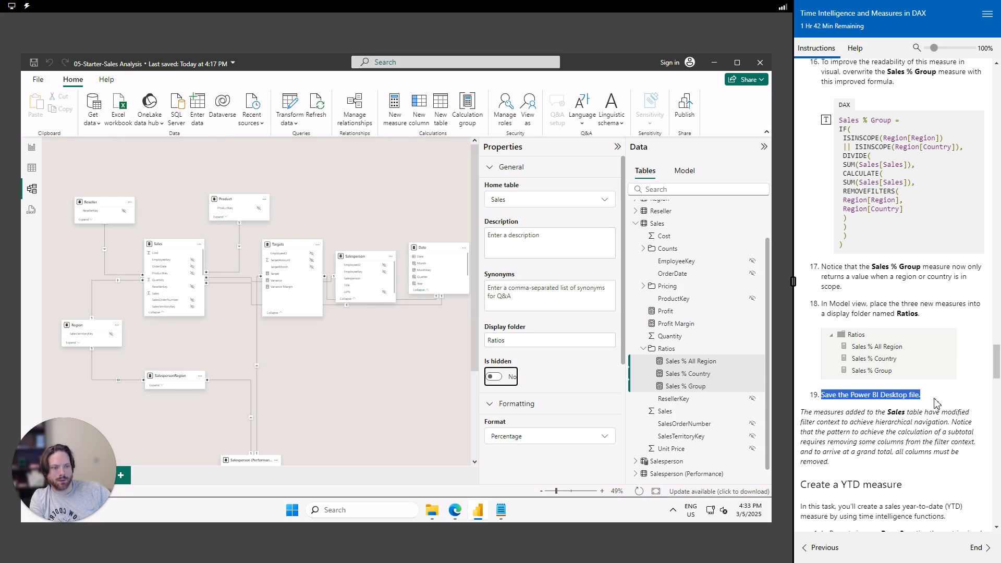
pyautogui.click(36, 83)
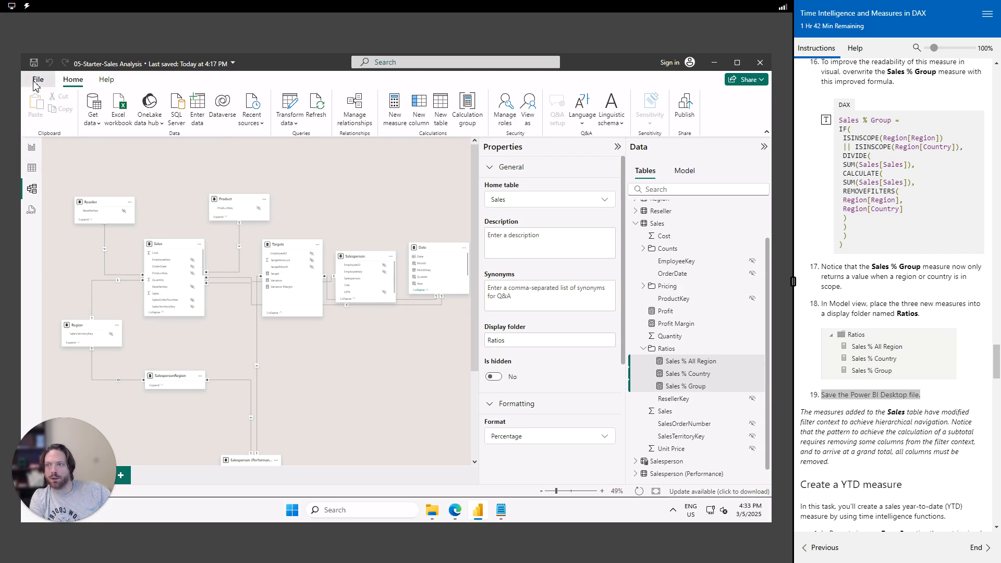
pyautogui.click(61, 153)
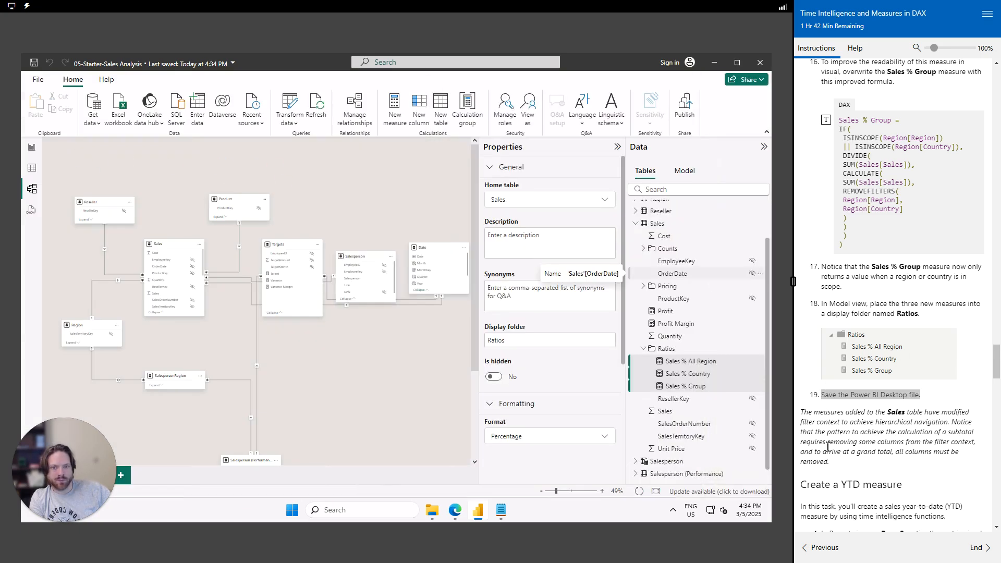
# Return to Report view, read the YTD measure task, and select the year and month matrix on Page 2.
pyautogui.moveTo(831, 462); pyautogui.dragTo(822, 395)
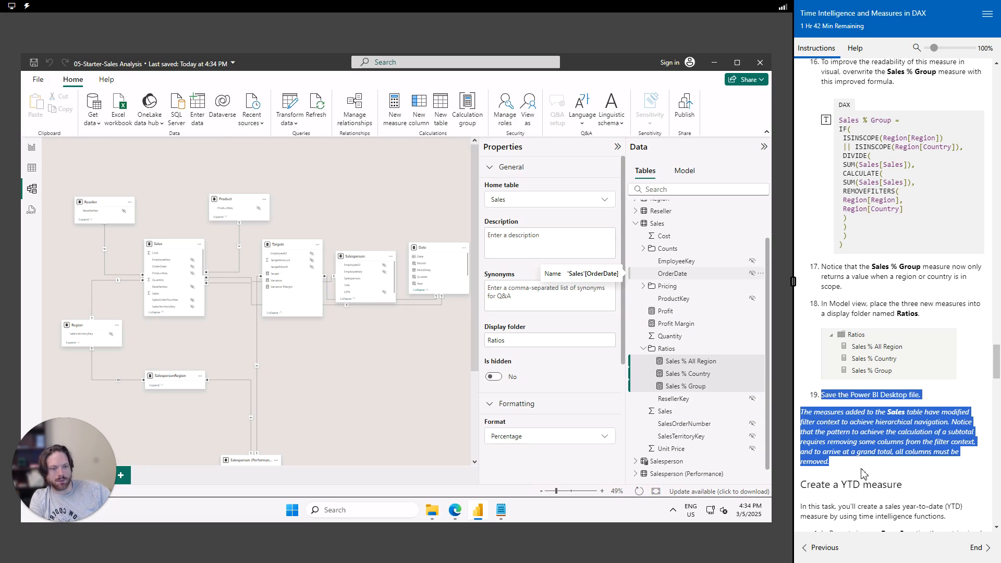
pyautogui.click(32, 147)
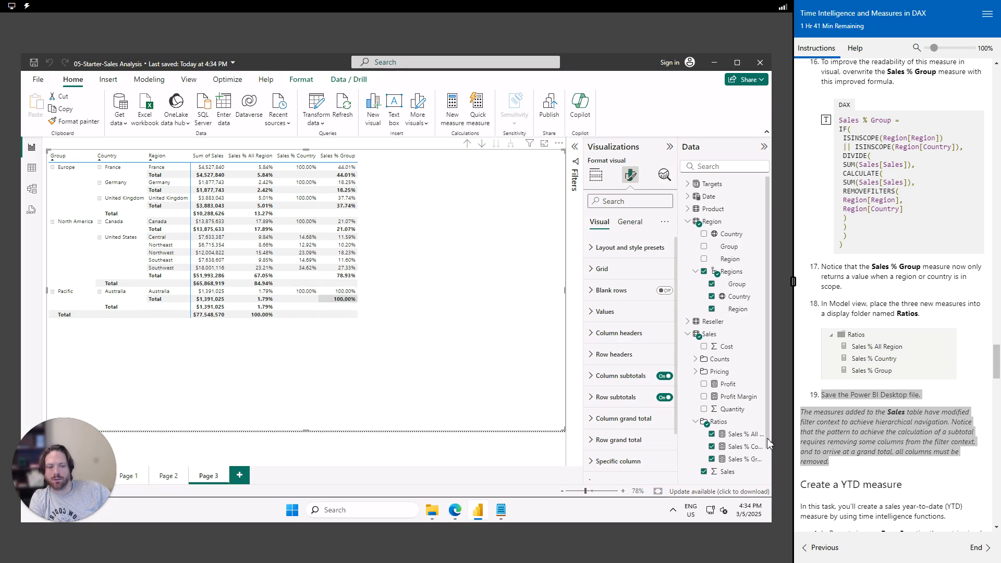
pyautogui.scroll(-5, 818, 235)
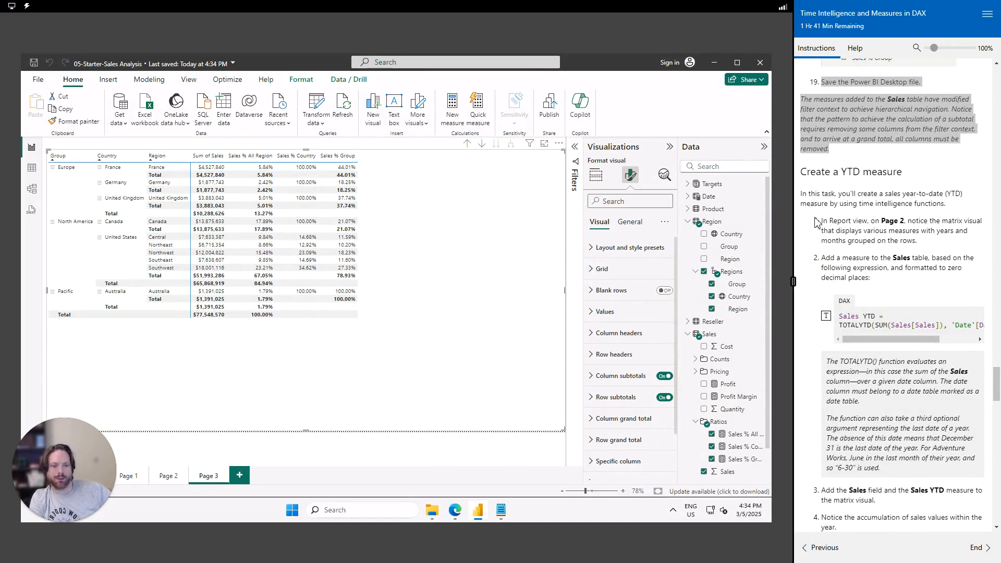
pyautogui.moveTo(800, 200); pyautogui.dragTo(950, 208)
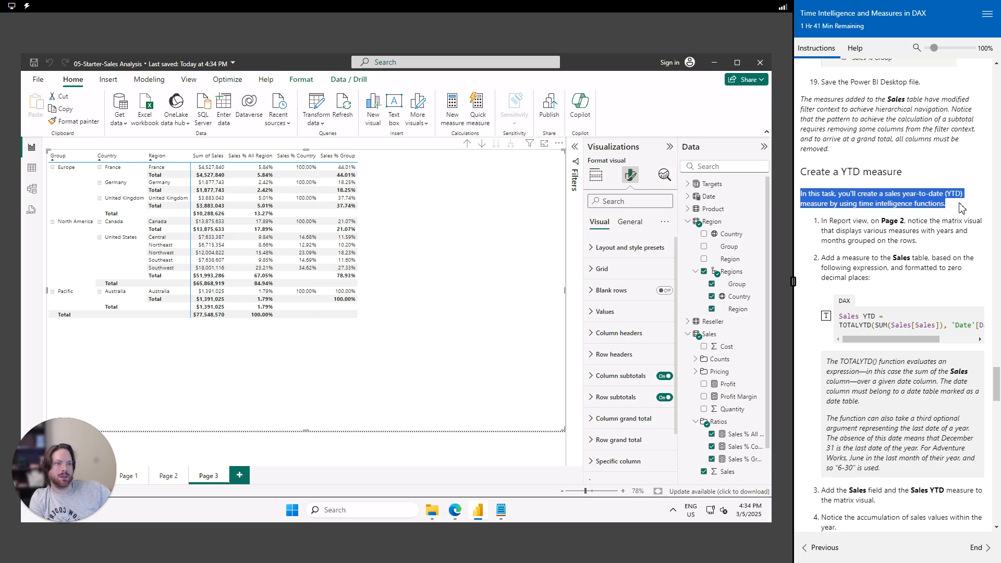
pyautogui.moveTo(962, 214); pyautogui.dragTo(969, 230)
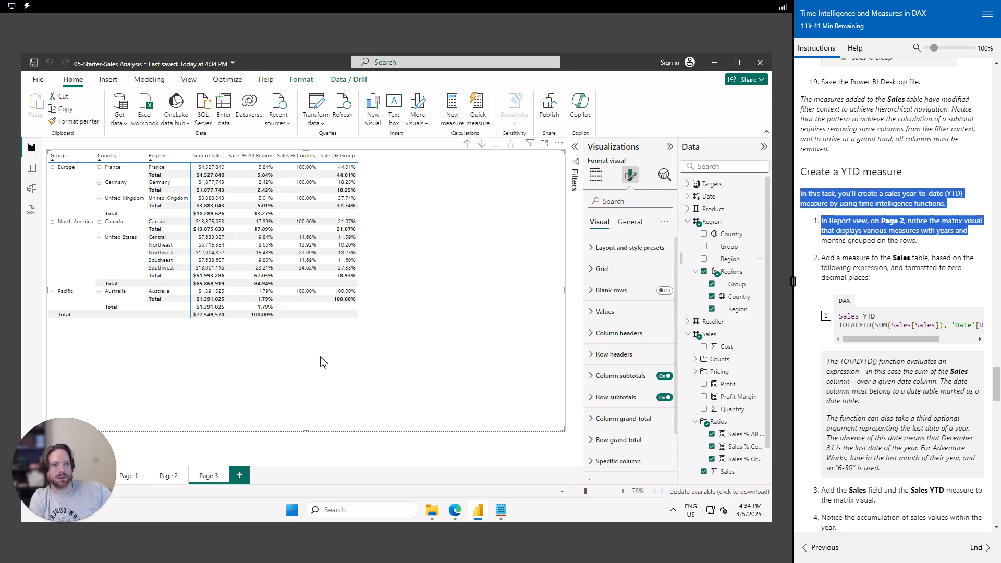
pyautogui.click(171, 483)
pyautogui.click(170, 483)
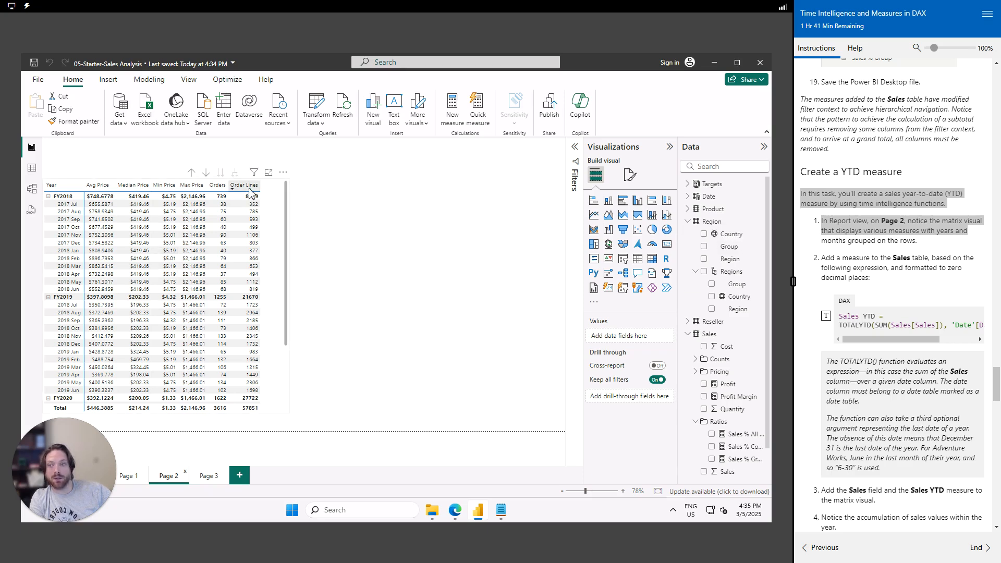
pyautogui.click(249, 207)
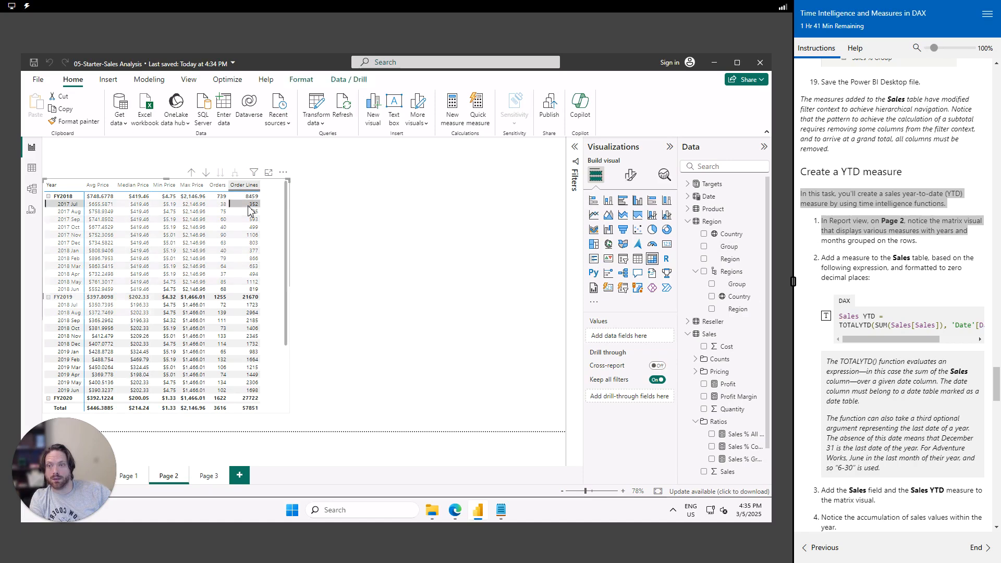
# Apply the thousands separator to the Order Lines and Orders measures in the Counts folder of the Sales table.
pyautogui.click(696, 358)
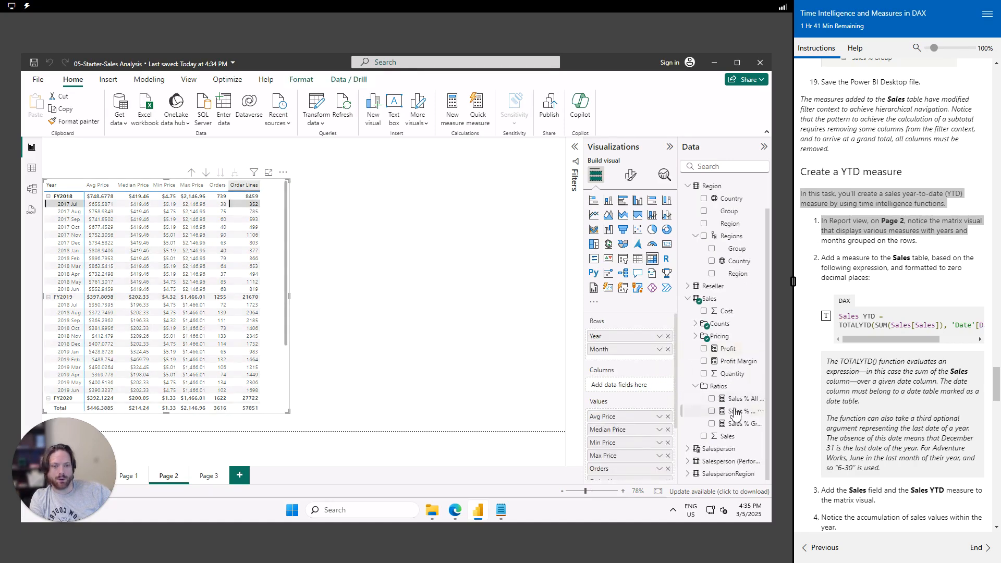
pyautogui.click(735, 336)
pyautogui.scroll(-2, 641, 416)
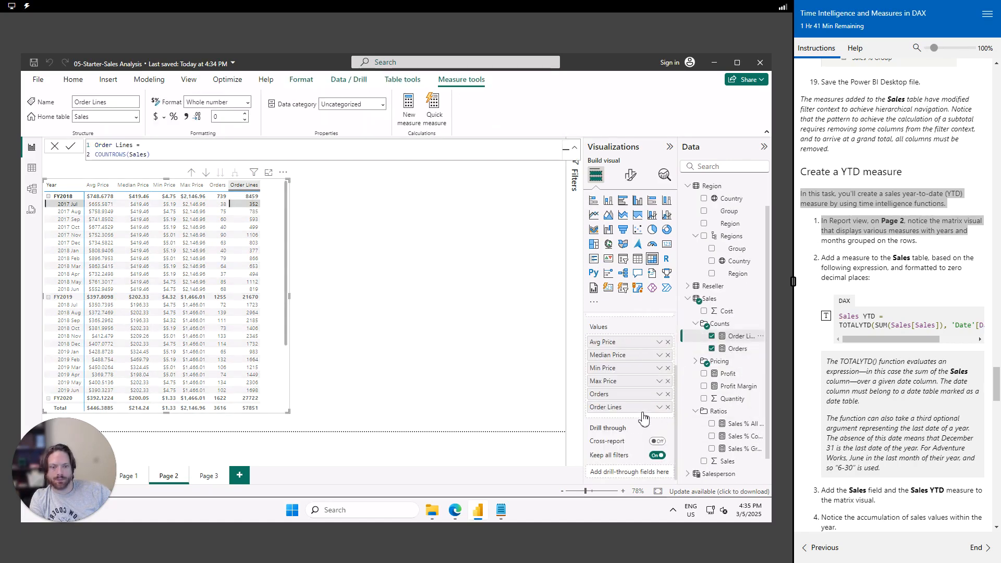
pyautogui.scroll(3, 629, 454)
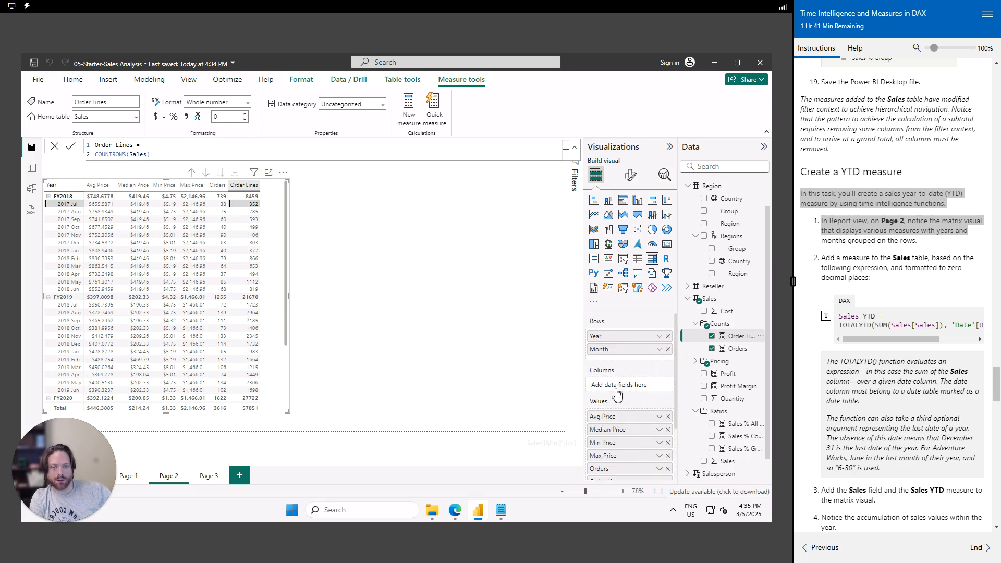
pyautogui.click(189, 117)
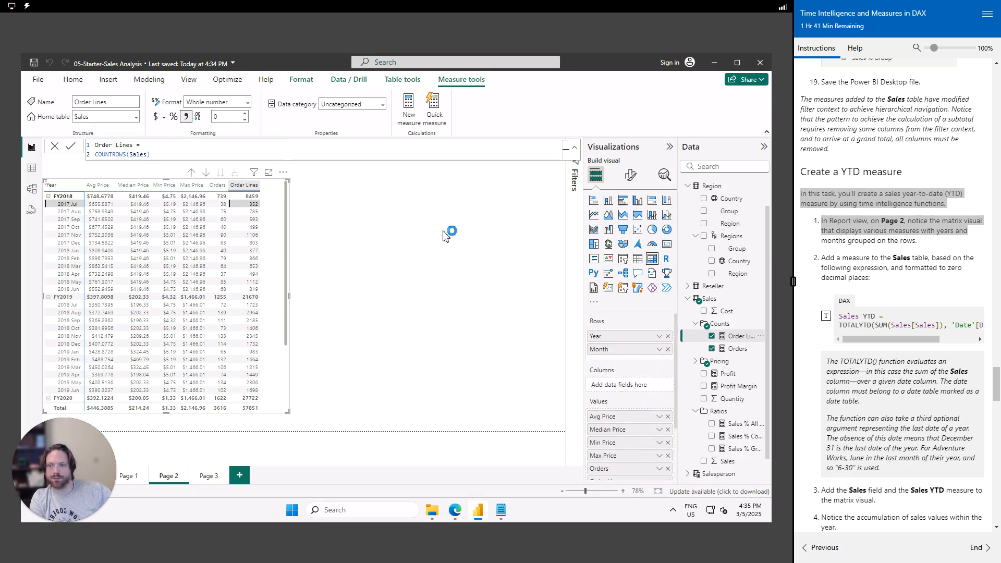
pyautogui.click(734, 349)
pyautogui.click(187, 117)
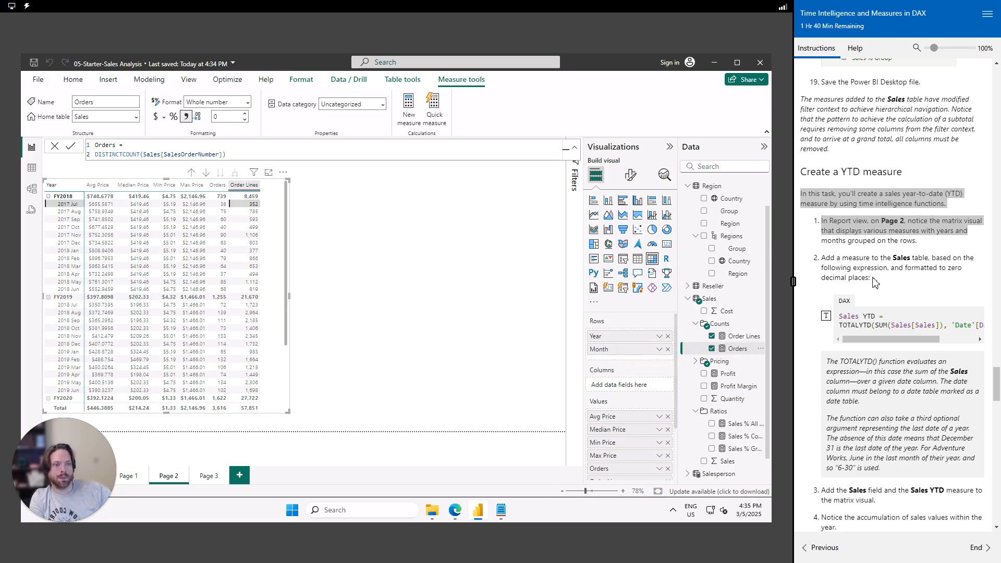
# Start a new measure in the Sales table and copy the Sales YTD definition, using TOTALYTD with "6-30", from 05-Snippets.txt in Notepad.
pyautogui.moveTo(877, 282); pyautogui.dragTo(827, 254)
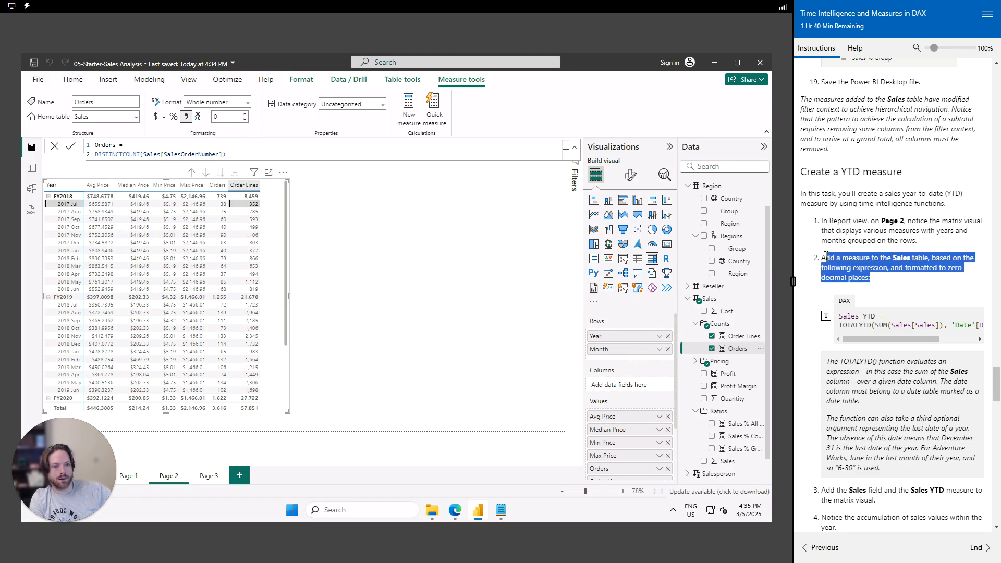
pyautogui.click(884, 284)
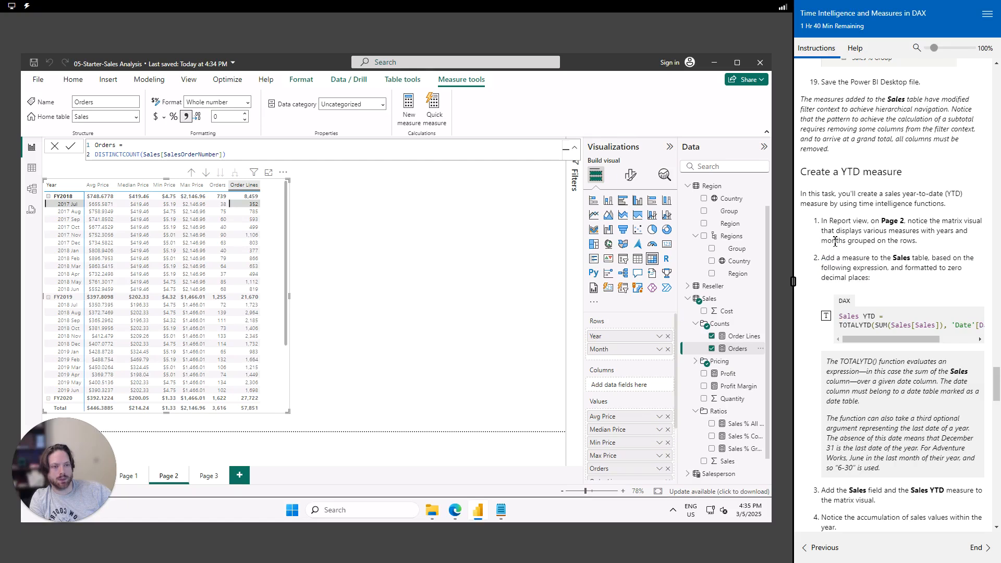
pyautogui.rightClick(711, 300)
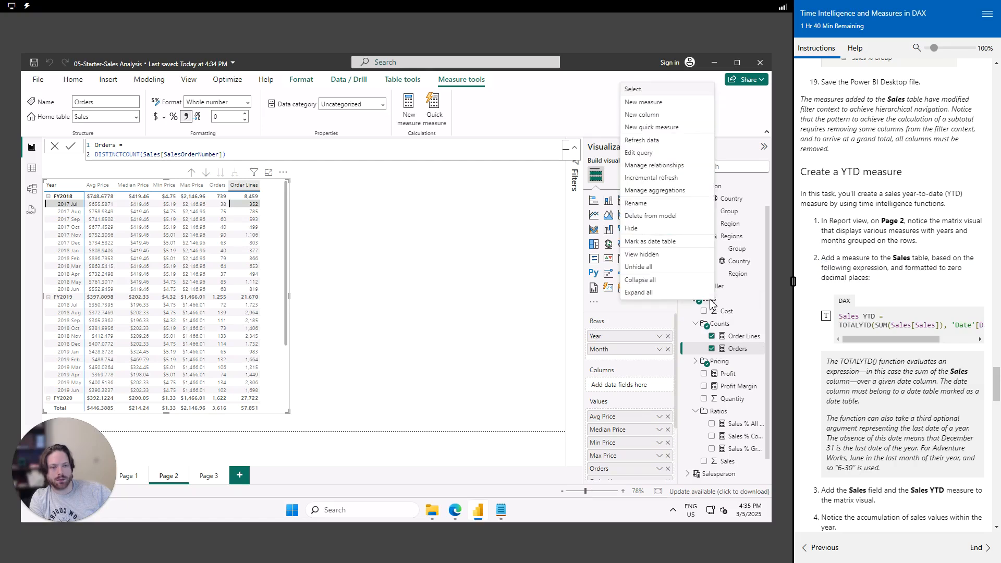
pyautogui.click(661, 103)
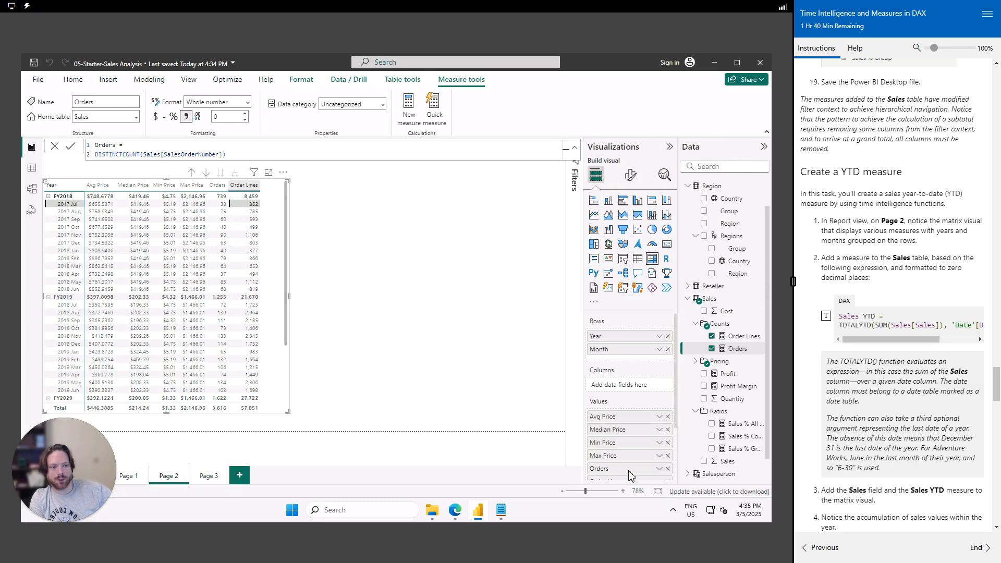
pyautogui.click(501, 511)
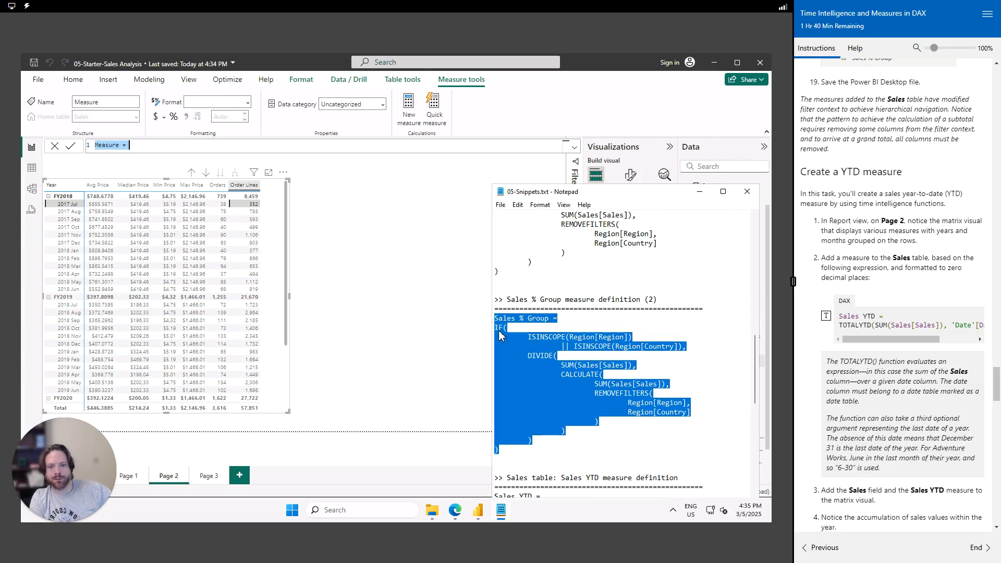
pyautogui.scroll(-8, 572, 371)
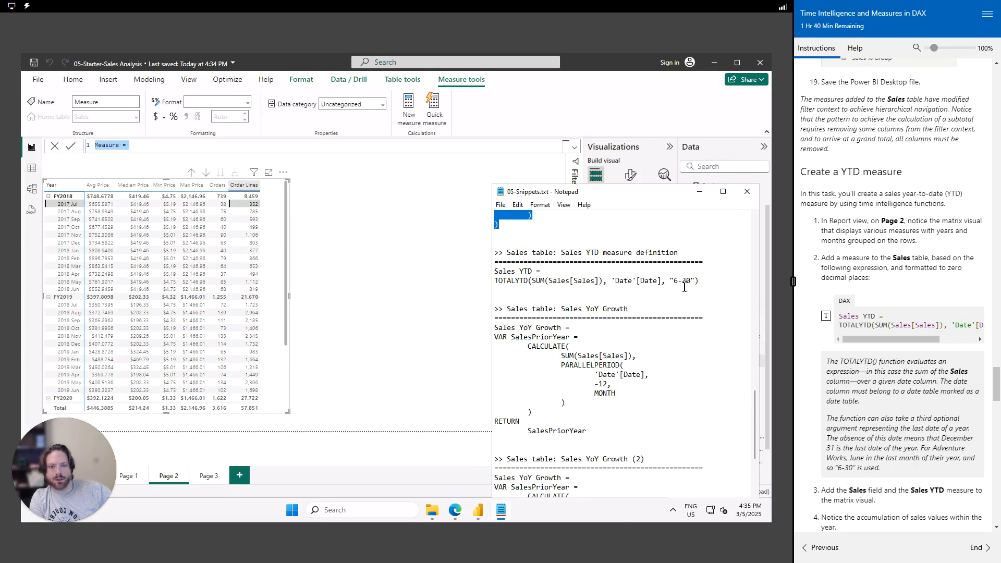
pyautogui.moveTo(701, 281); pyautogui.dragTo(471, 275)
pyautogui.hotkey('ctrl', 'c')
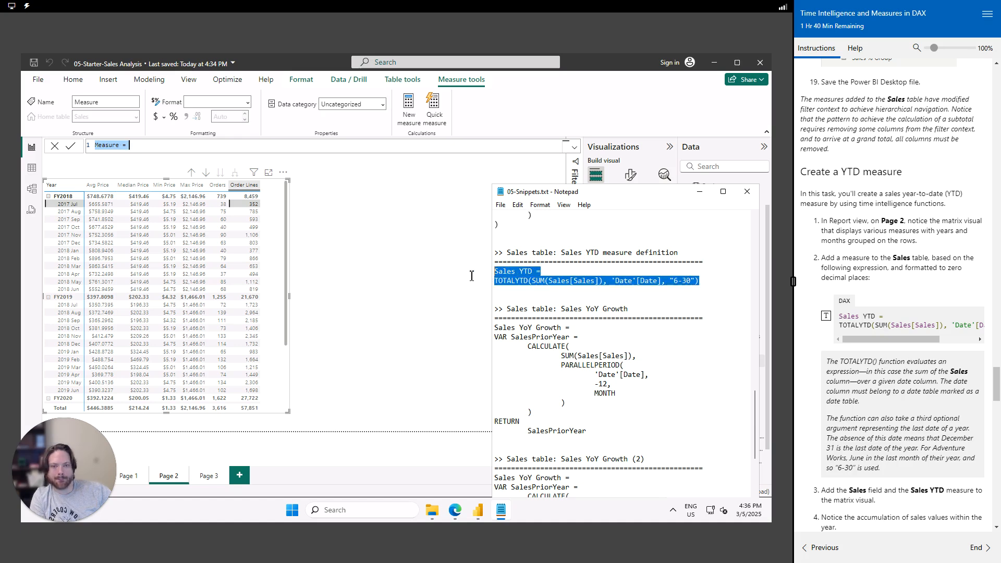
# Replace the new measure's default formula with the copied Sales YTD definition and commit it.
pyautogui.click(170, 148)
pyautogui.hotkey('ctrl', 'a')
pyautogui.hotkey('ctrl', 'v')
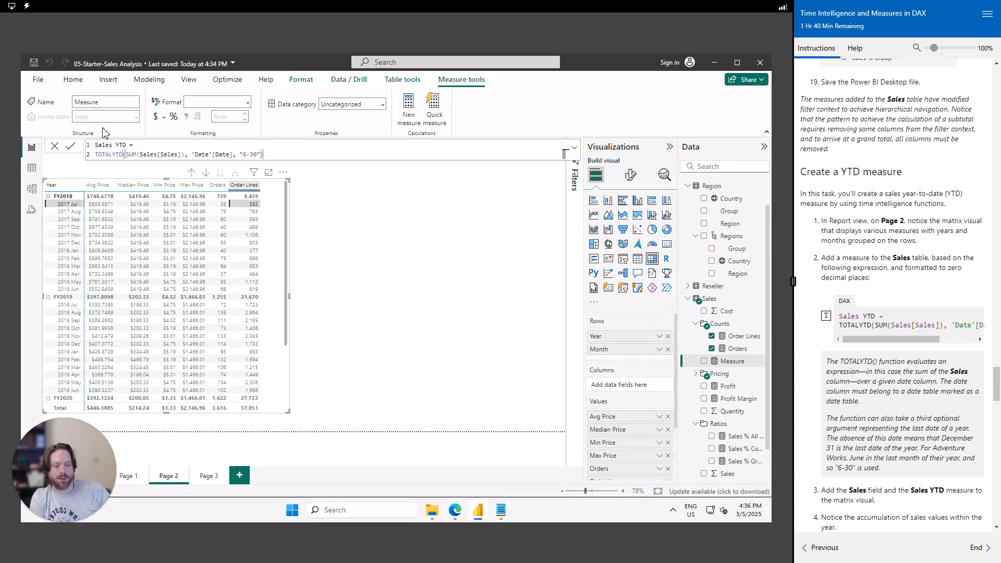
pyautogui.press('Return')
# Follow the lab's step 3 and add the Sales field and the Sales YTD measure to the Page 2 matrix.
pyautogui.scroll(-1, 887, 453)
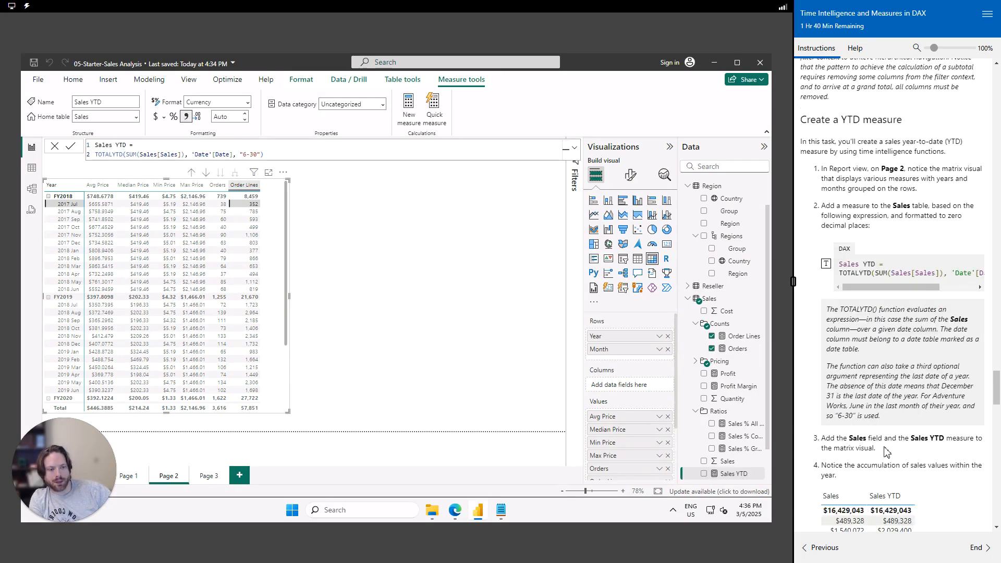
pyautogui.scroll(-1, 887, 452)
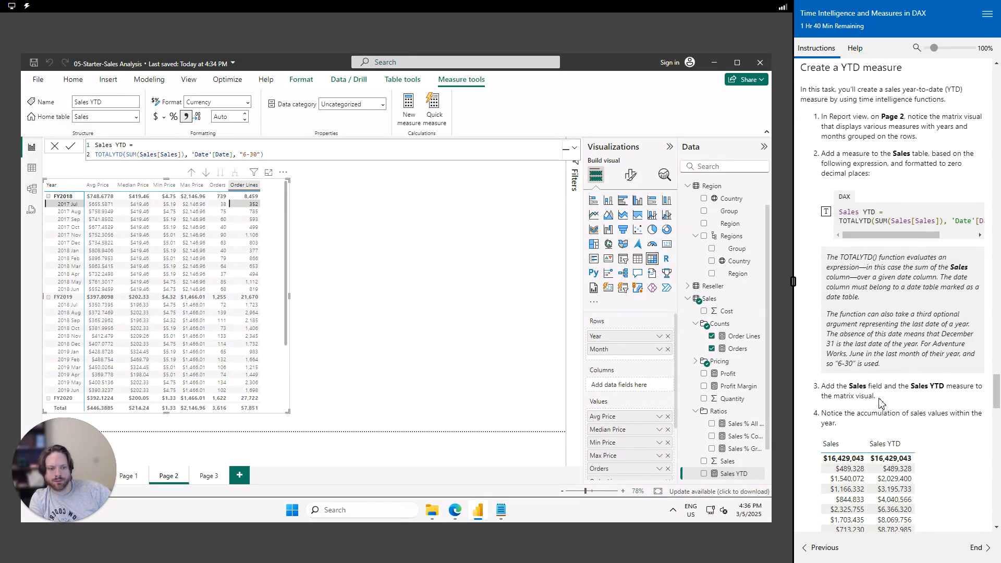
pyautogui.click(704, 461)
pyautogui.click(704, 474)
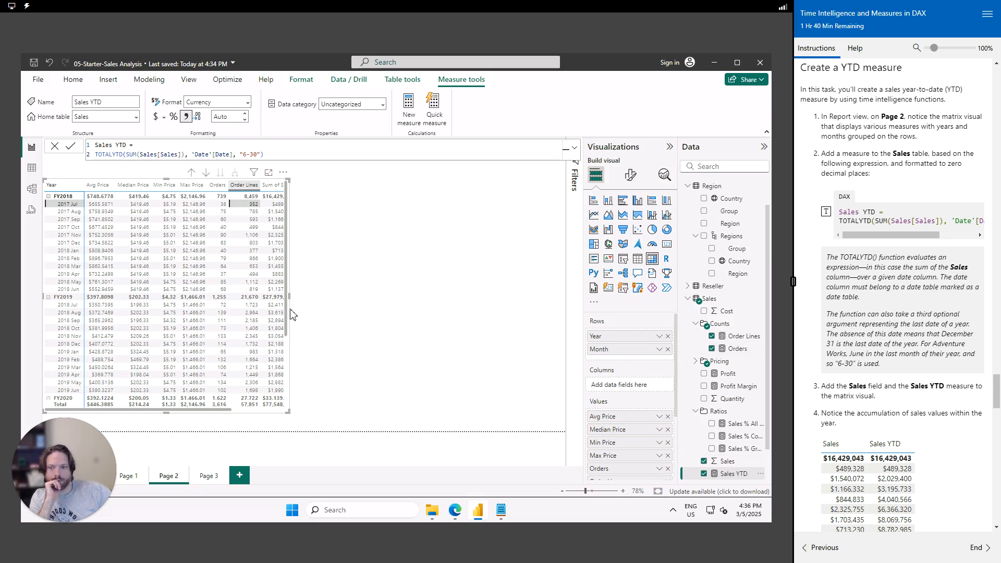
# Widen the Page 2 matrix until the Sum of Sales and Sales YTD columns fit completely.
pyautogui.click(374, 307)
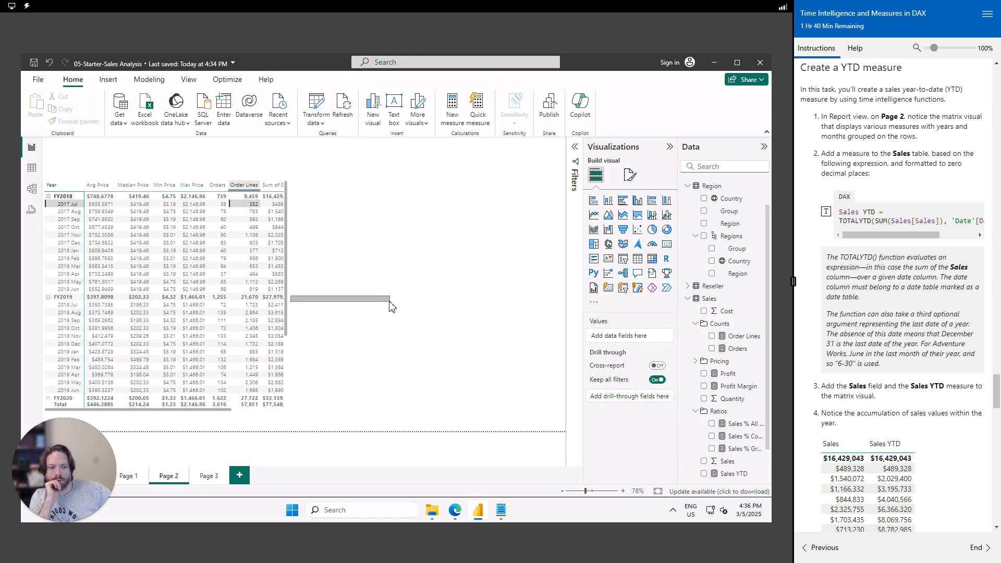
pyautogui.click(266, 278)
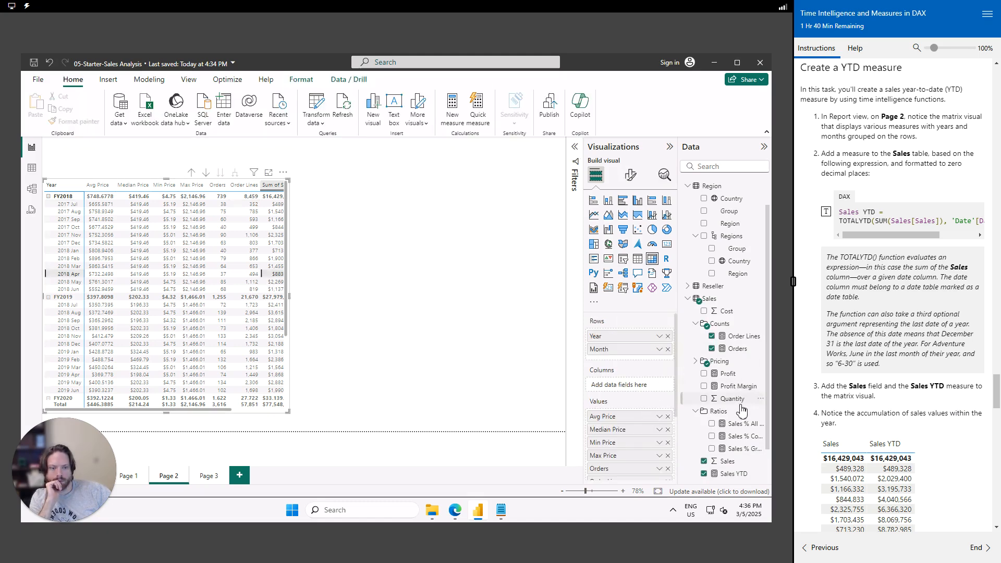
pyautogui.scroll(-1, 743, 412)
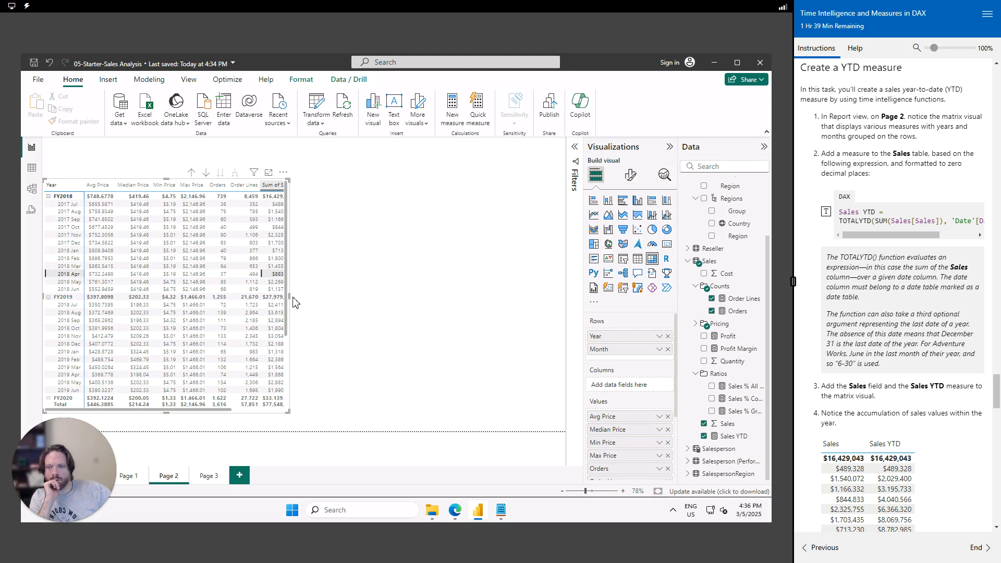
pyautogui.moveTo(343, 307); pyautogui.dragTo(375, 309)
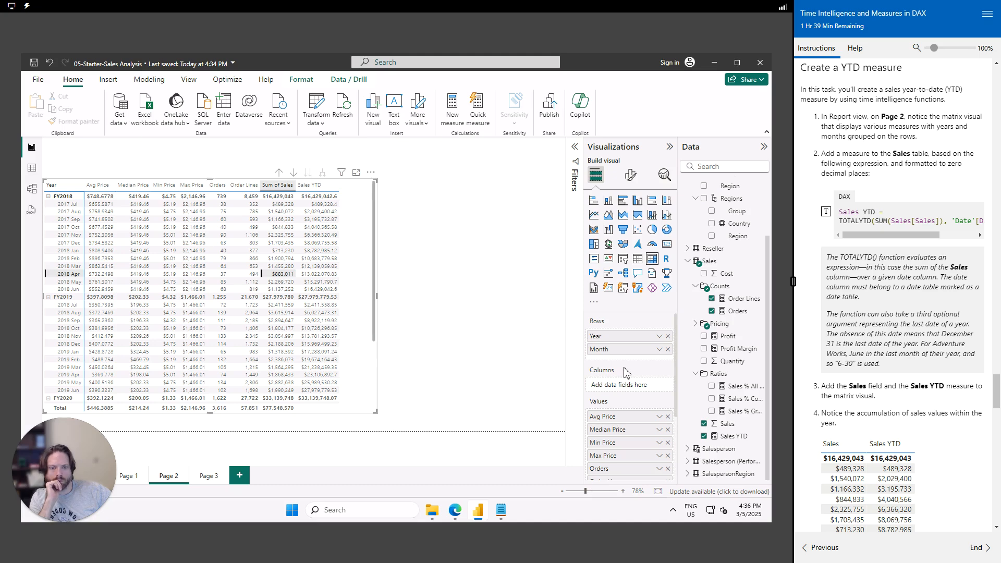
# Remove Sum of Sales from the matrix values and add the Sales field back.
pyautogui.scroll(-3, 642, 410)
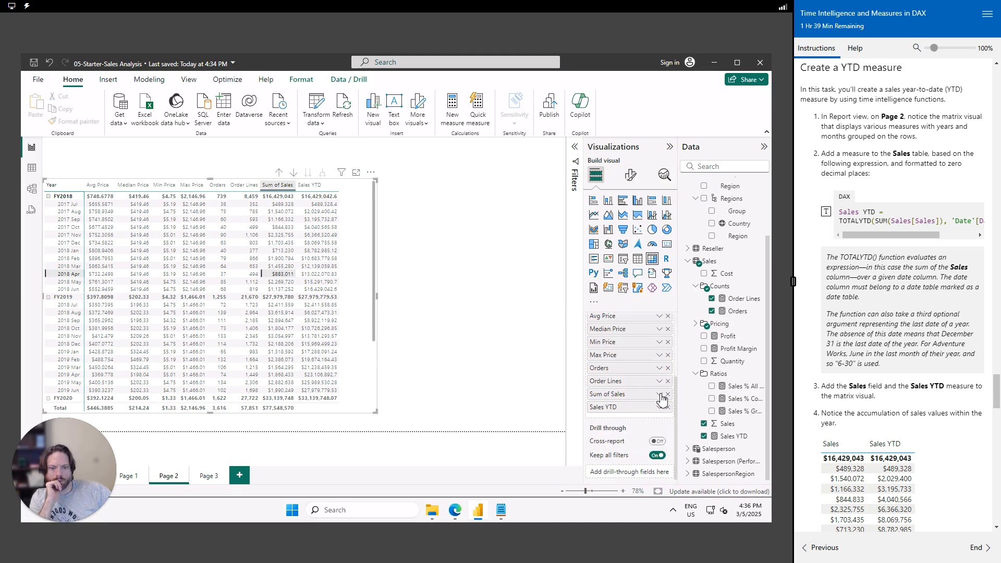
pyautogui.click(660, 408)
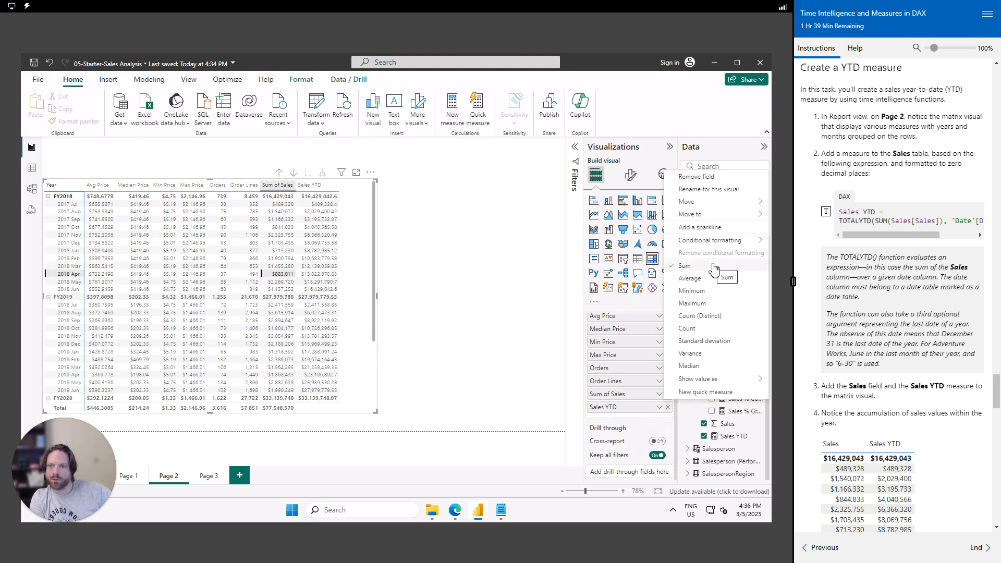
pyautogui.click(696, 177)
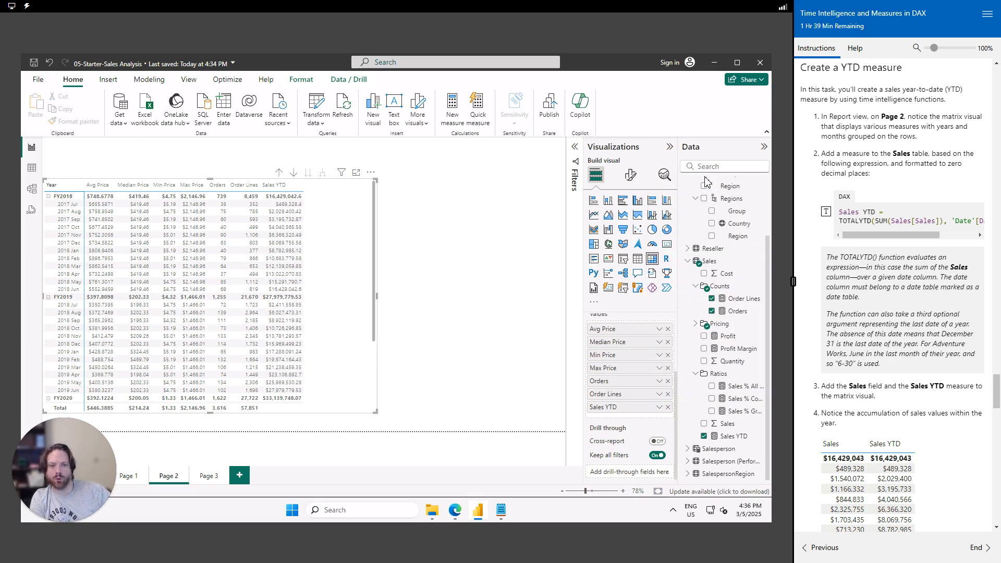
pyautogui.click(705, 424)
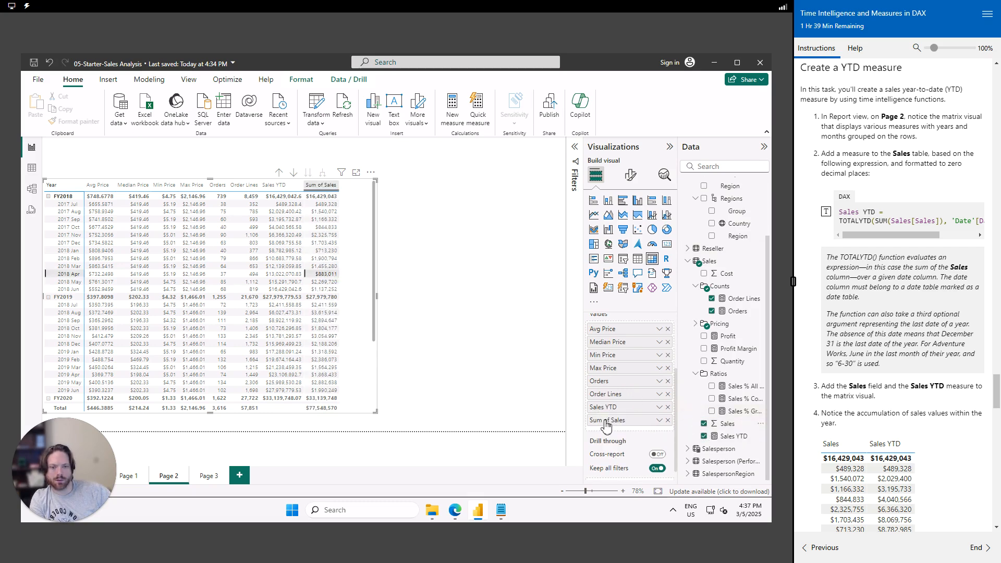
# Rename Sum of Sales to Sales in the matrix values and place it directly before Sales YTD.
pyautogui.doubleClick(606, 421)
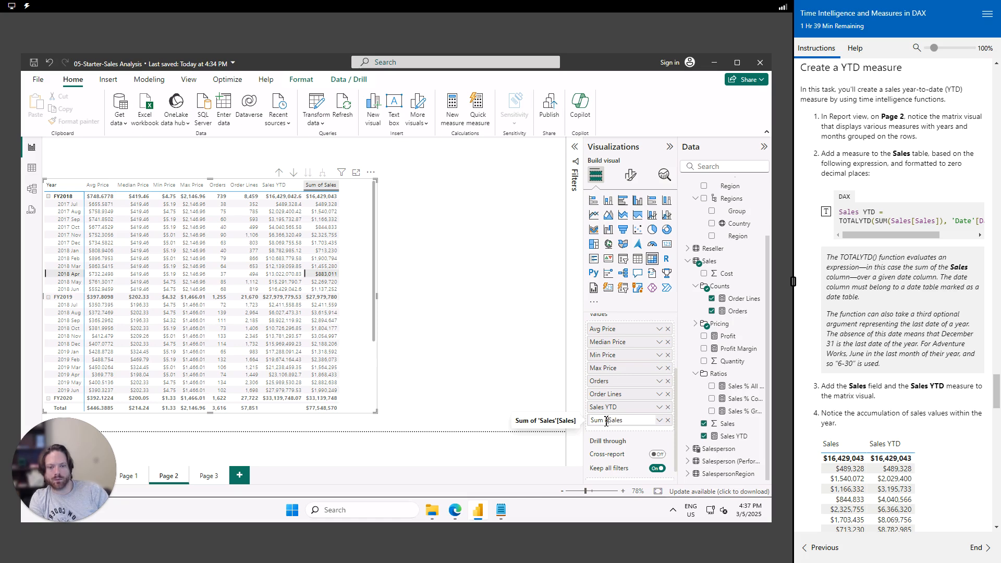
pyautogui.press('Return')
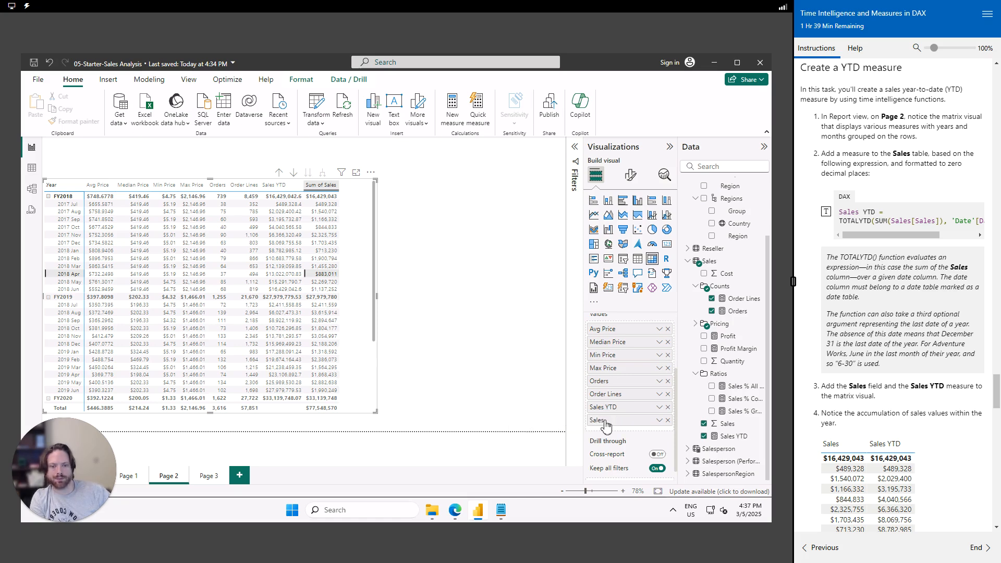
pyautogui.moveTo(606, 425); pyautogui.dragTo(609, 406)
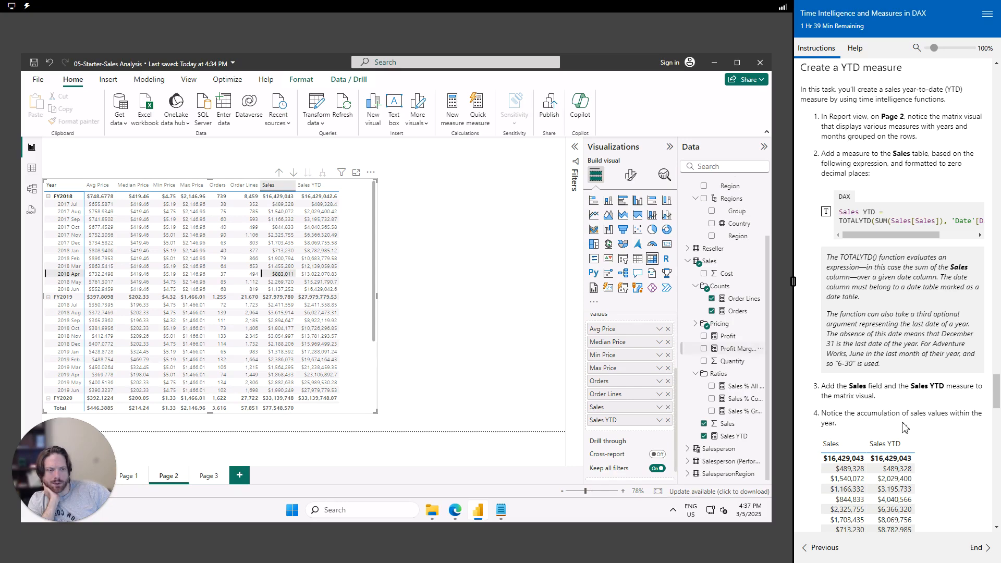
# Compare the lab's expected Sales and Sales YTD values and read its explanation of TOTALYTD filter manipulation.
pyautogui.scroll(-1, 920, 435)
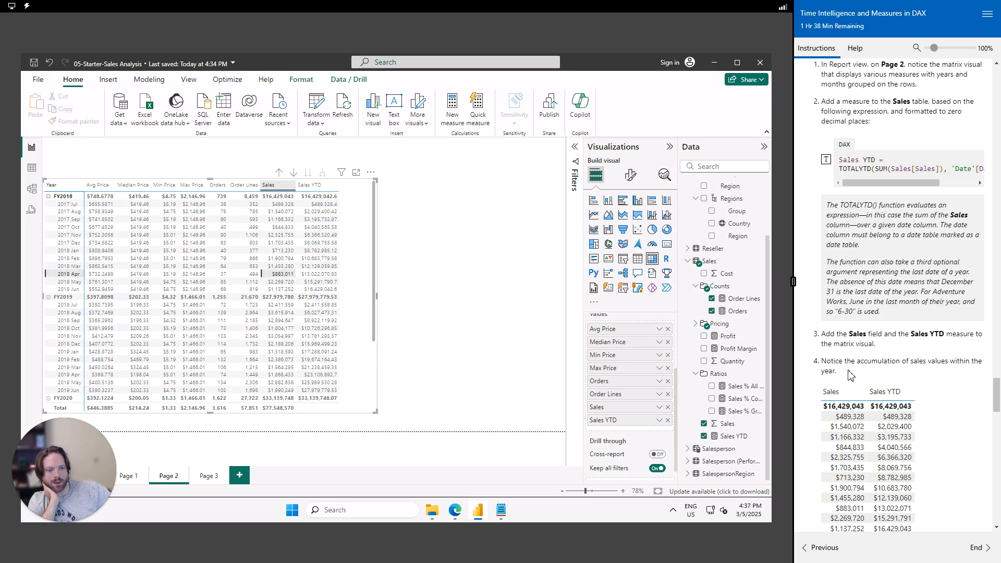
pyautogui.scroll(-3, 852, 376)
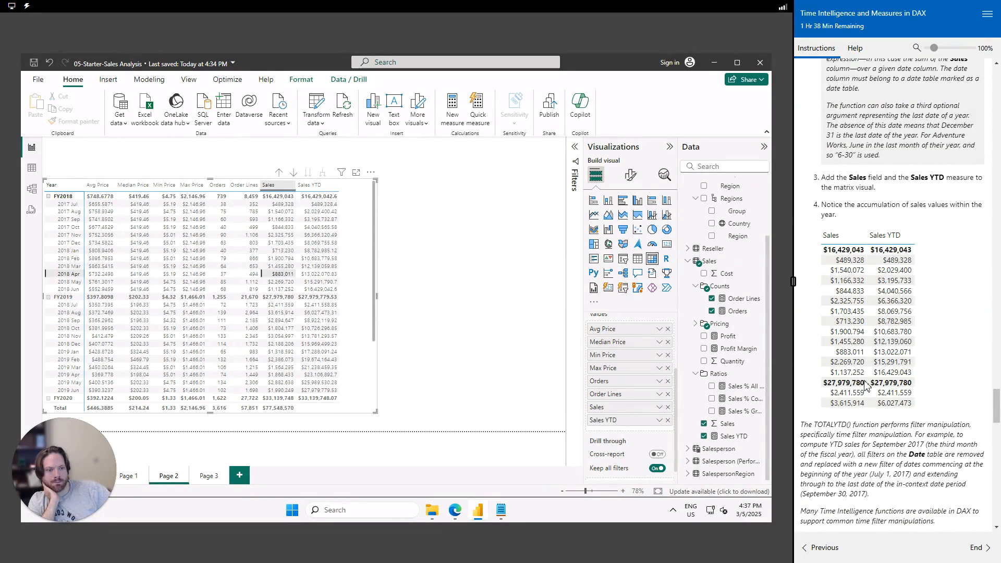
pyautogui.scroll(-2, 856, 386)
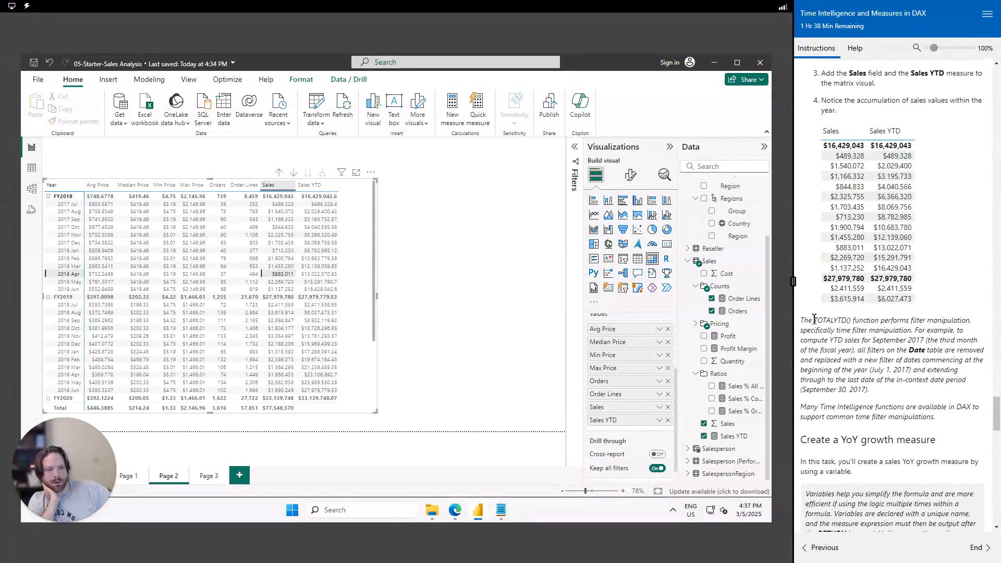
pyautogui.moveTo(805, 320); pyautogui.dragTo(971, 329)
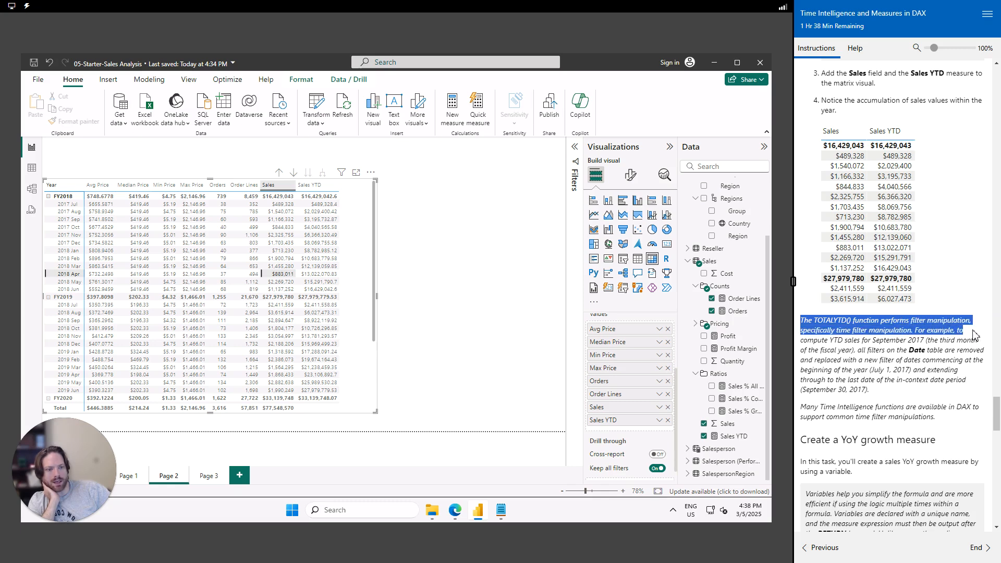
pyautogui.moveTo(976, 338); pyautogui.dragTo(983, 371)
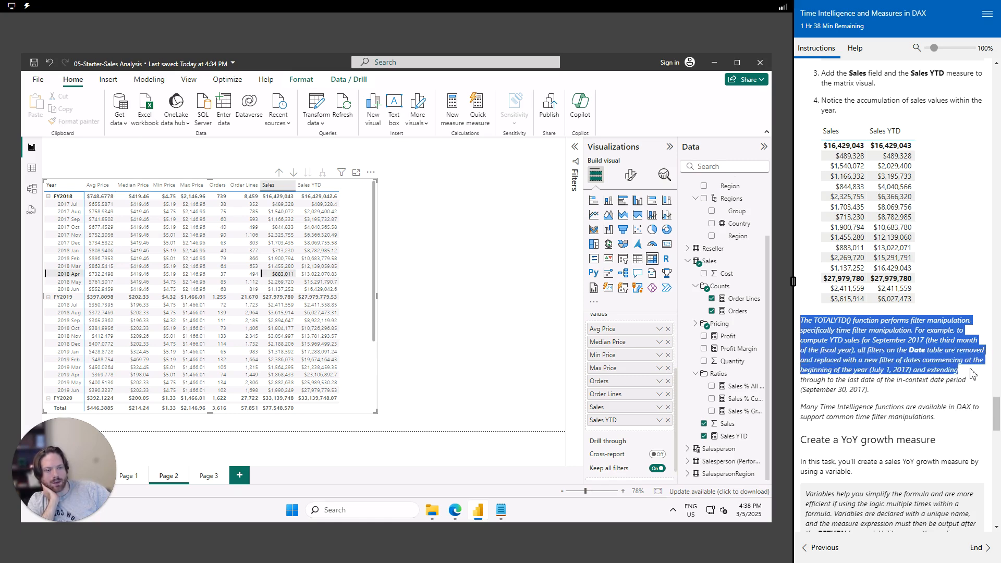
pyautogui.moveTo(972, 379); pyautogui.dragTo(797, 415)
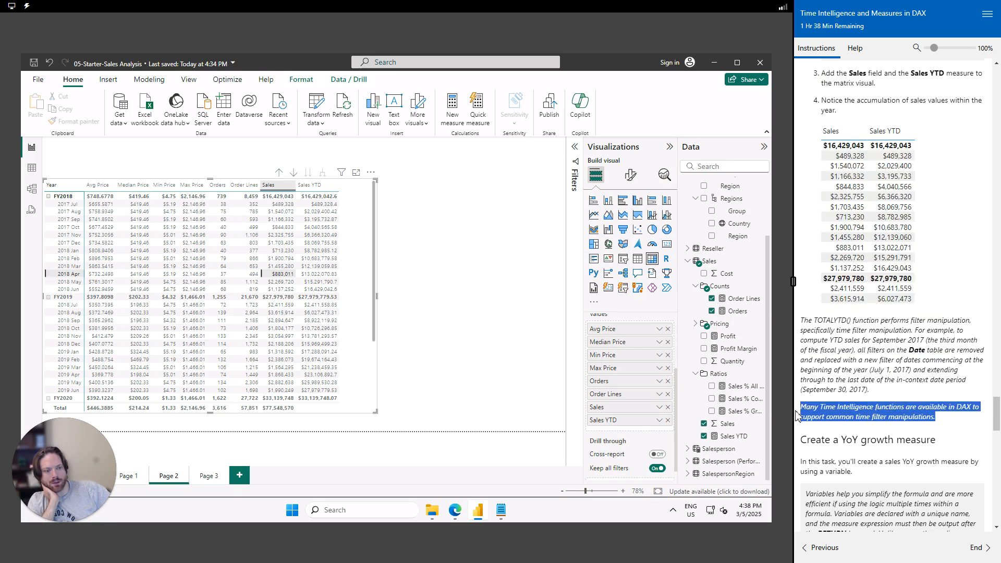
pyautogui.click(872, 404)
# Read the YoY growth measure task, including the notes on DAX variables and the Sales YoY Growth expression.
pyautogui.scroll(-3, 863, 366)
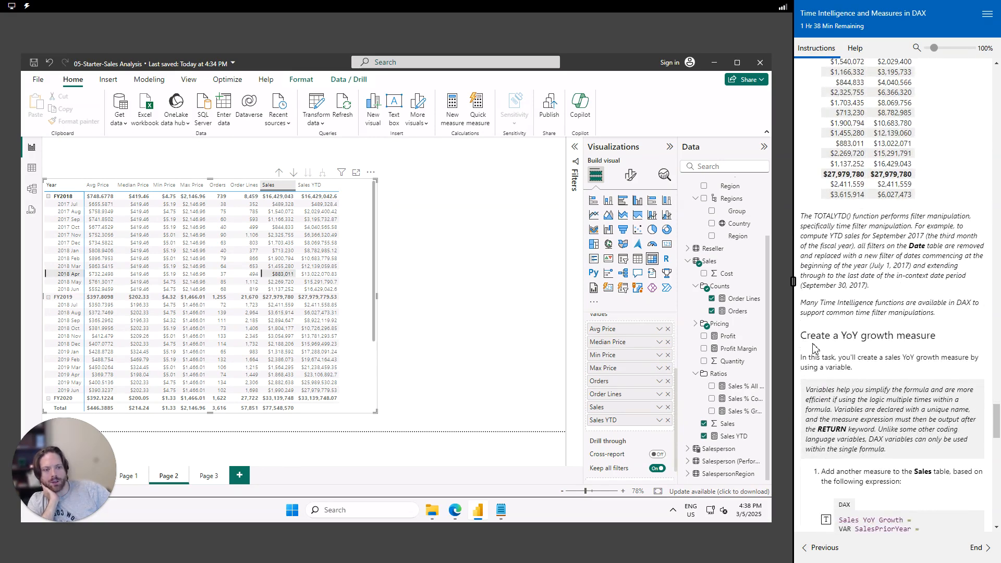
pyautogui.moveTo(804, 334); pyautogui.dragTo(973, 340)
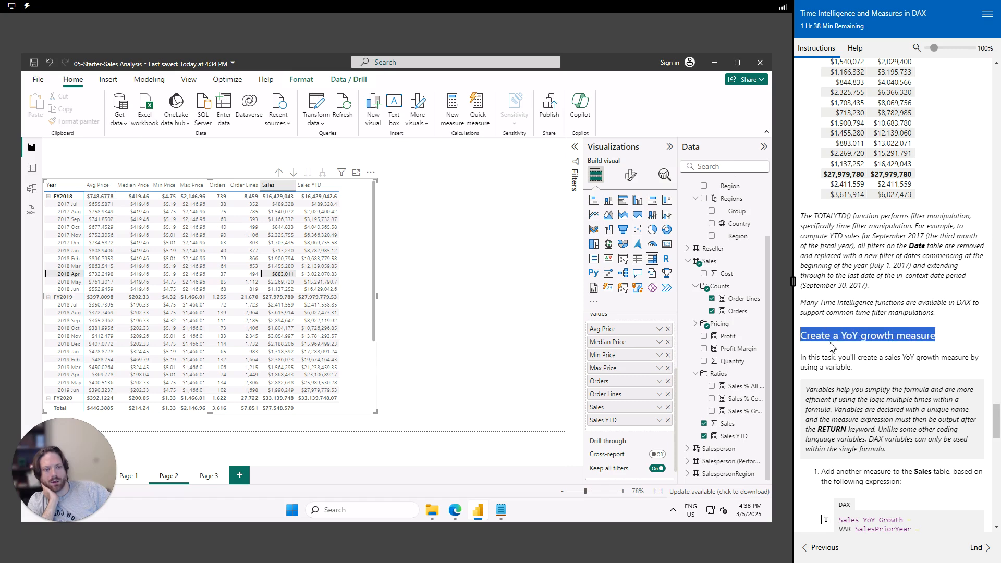
pyautogui.moveTo(866, 374); pyautogui.dragTo(798, 363)
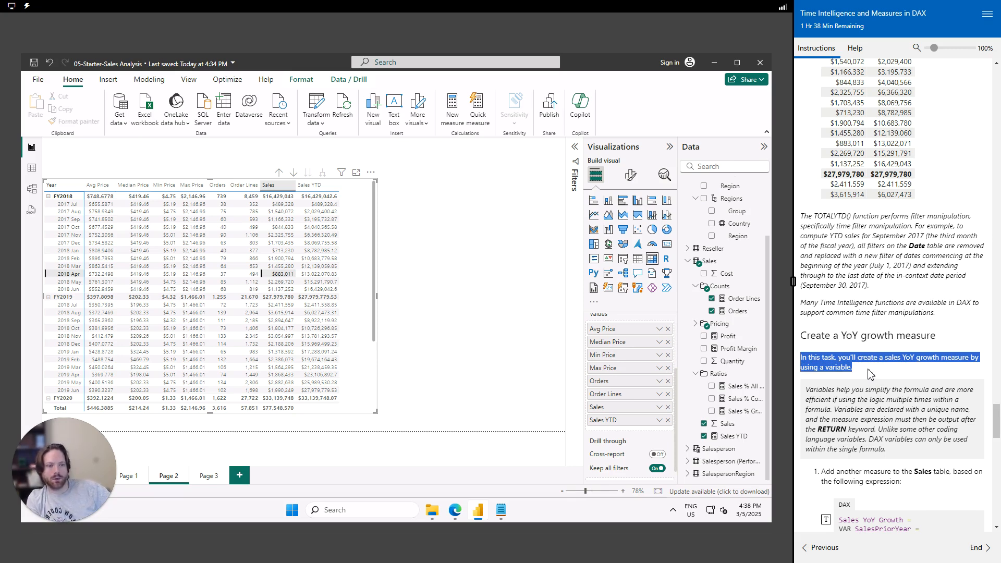
pyautogui.scroll(-2, 869, 374)
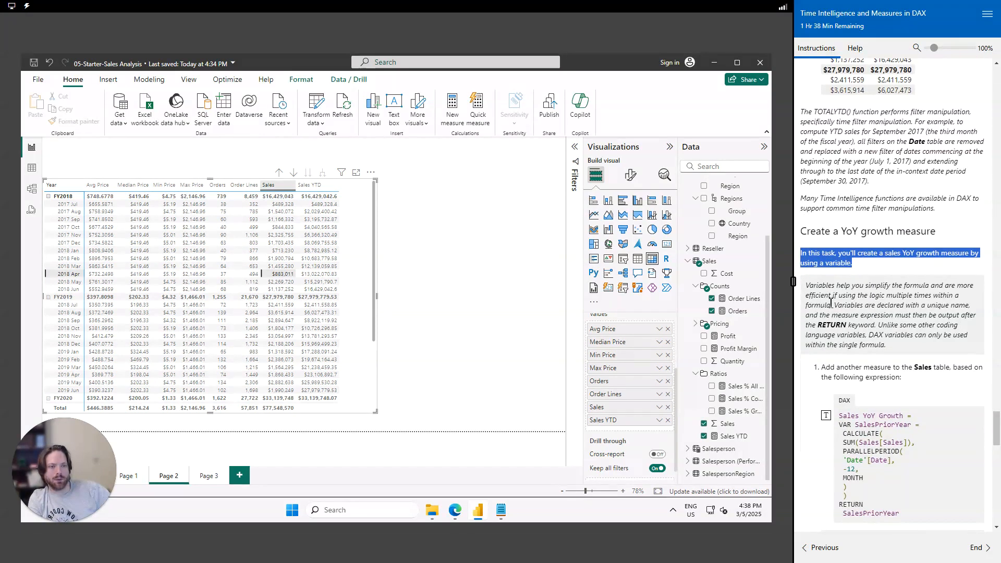
pyautogui.moveTo(810, 288); pyautogui.dragTo(974, 302)
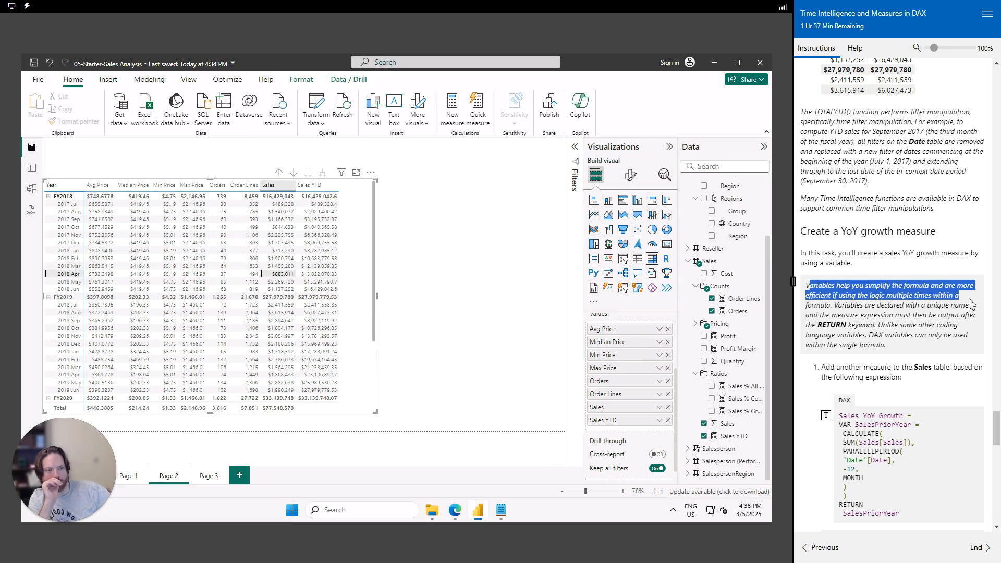
pyautogui.moveTo(971, 304); pyautogui.dragTo(982, 323)
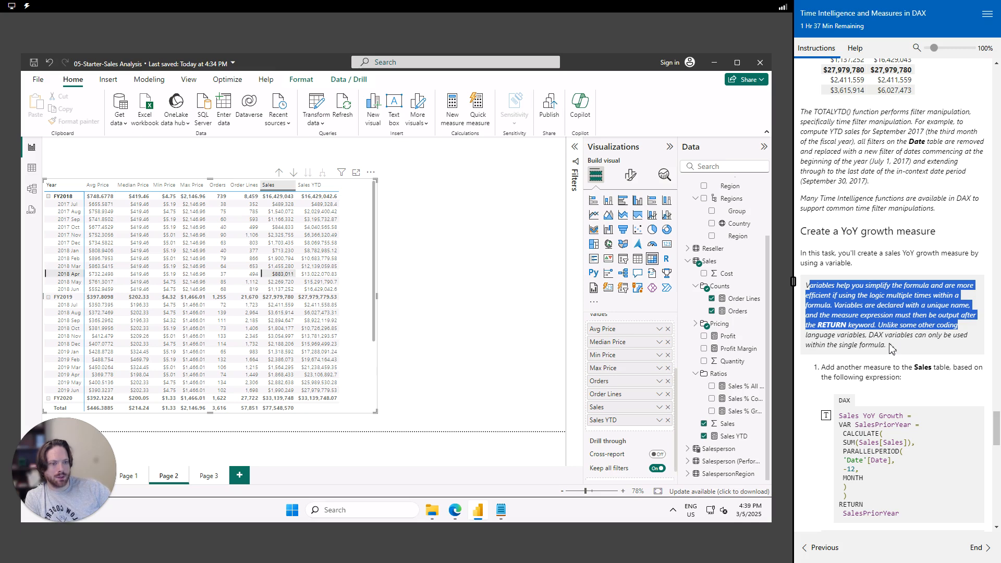
pyautogui.scroll(-2, 891, 350)
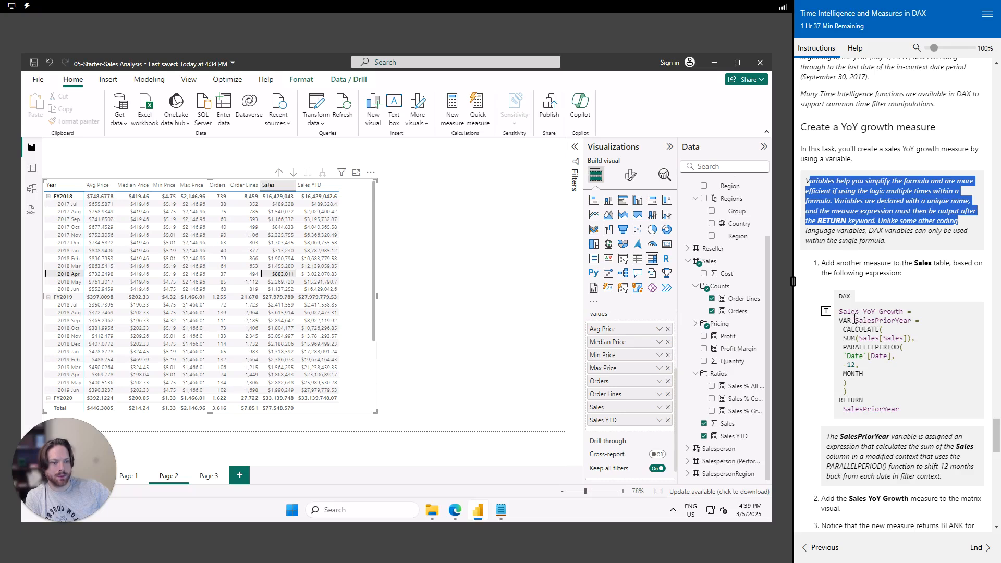
pyautogui.scroll(-1, 842, 313)
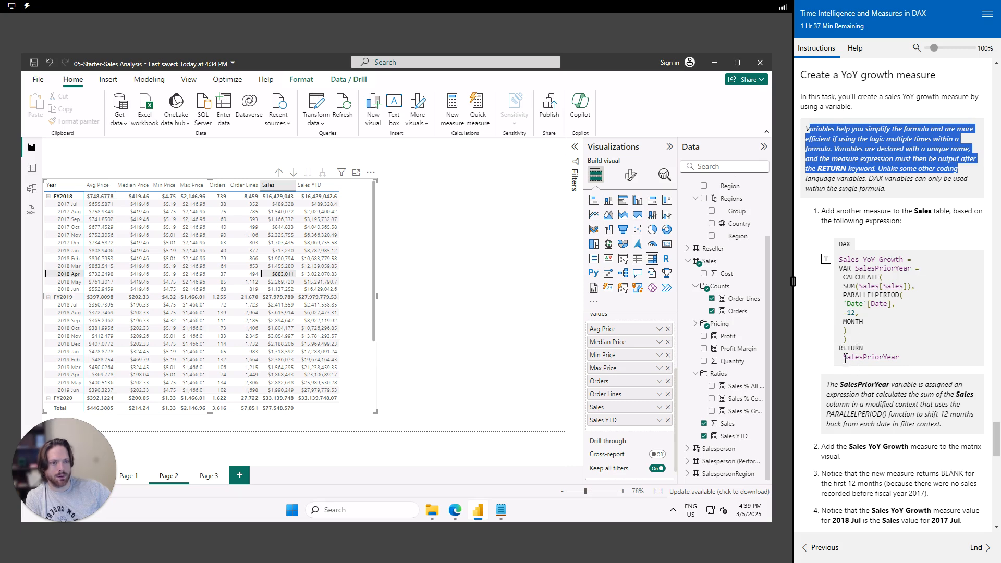
pyautogui.scroll(-1, 842, 376)
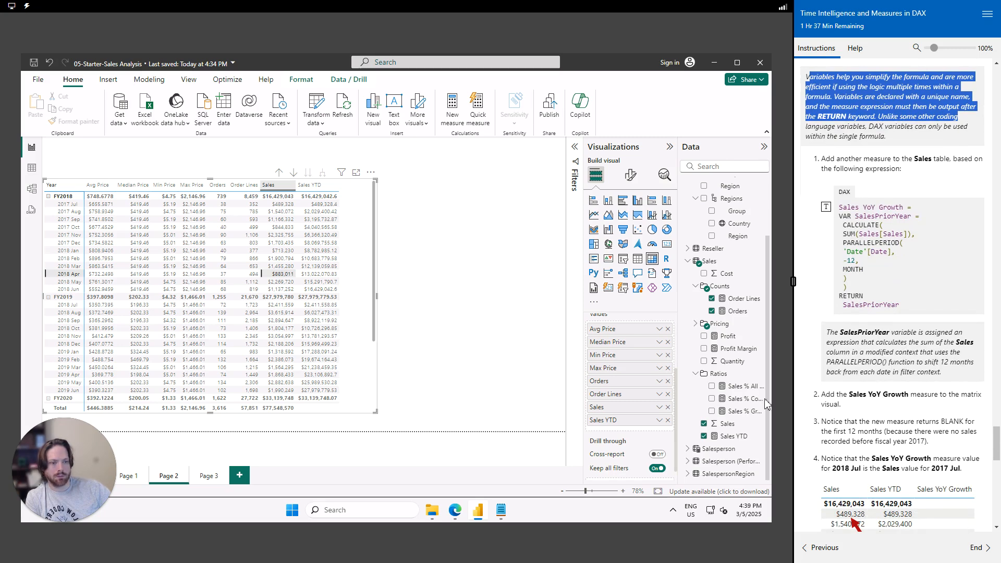
# Switch to 05-Snippets.txt in Notepad and copy the first Sales YoY Growth definition, from the measure name through SalesPriorYear.
pyautogui.click(499, 515)
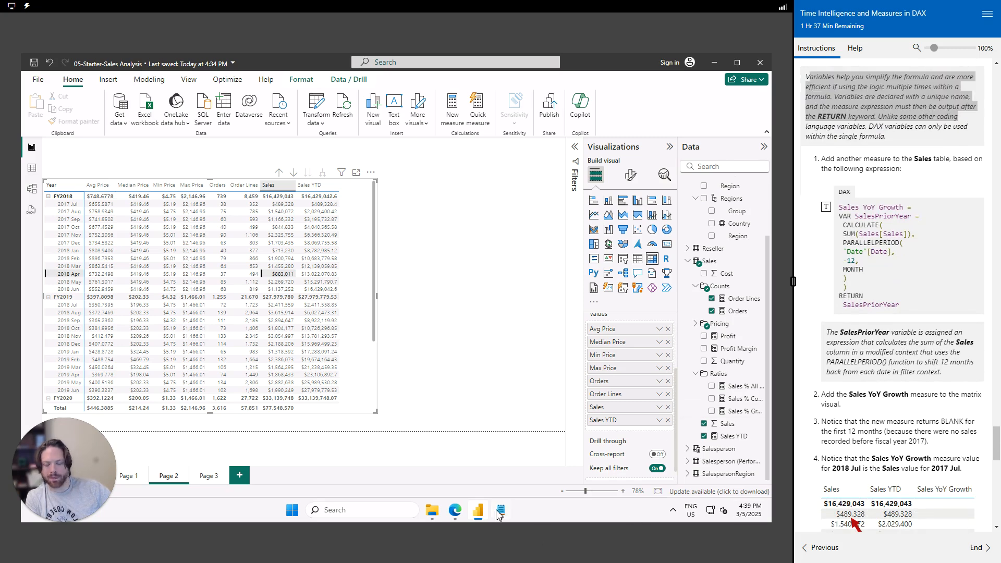
pyautogui.scroll(-1, 570, 378)
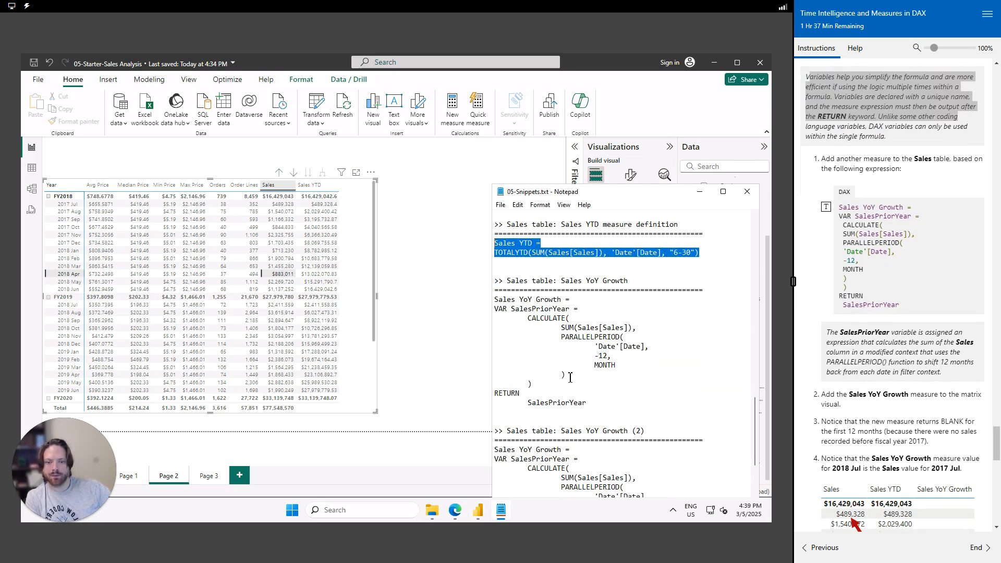
pyautogui.moveTo(589, 403); pyautogui.dragTo(487, 301)
pyautogui.hotkey('ctrl', 'c')
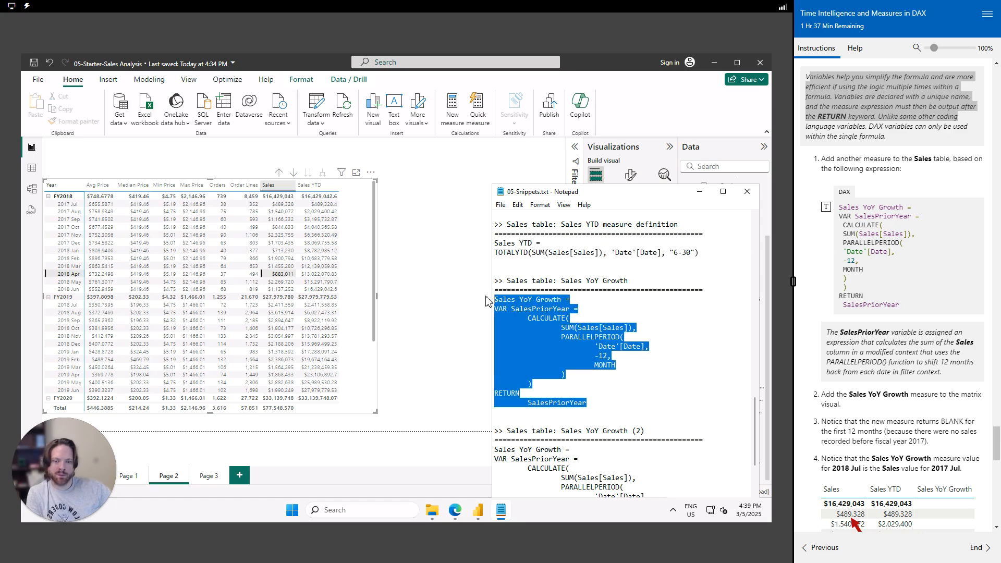
# Return to Power BI Desktop and create a new measure in the Sales table from the copied Sales YoY Growth definition.
pyautogui.click(447, 338)
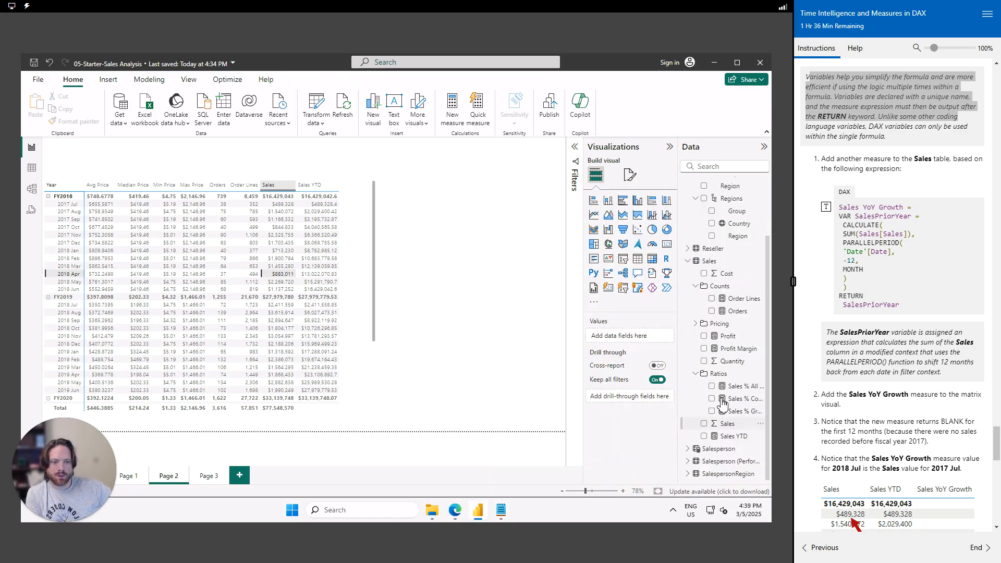
pyautogui.rightClick(716, 265)
pyautogui.click(669, 277)
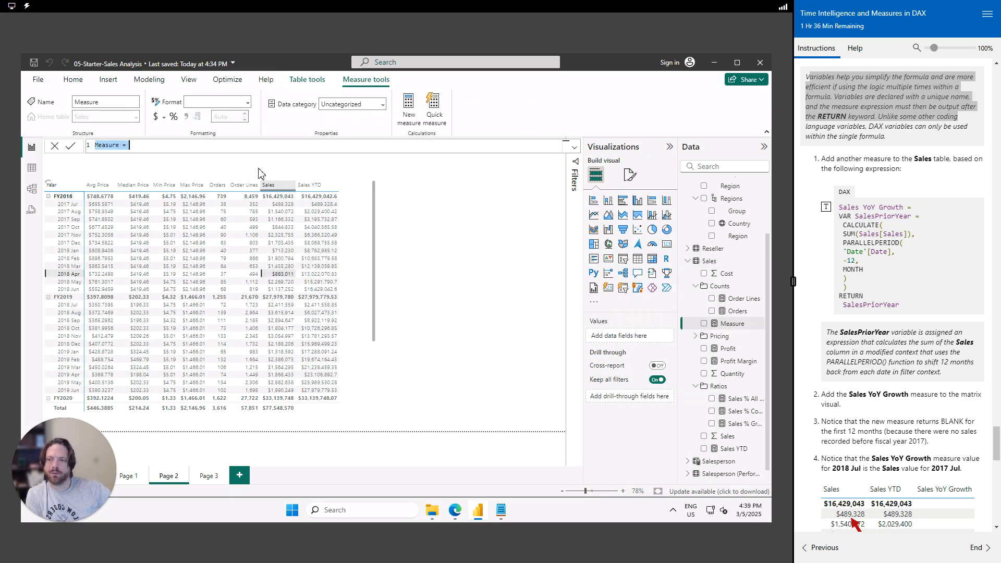
pyautogui.hotkey('ctrl', 'v')
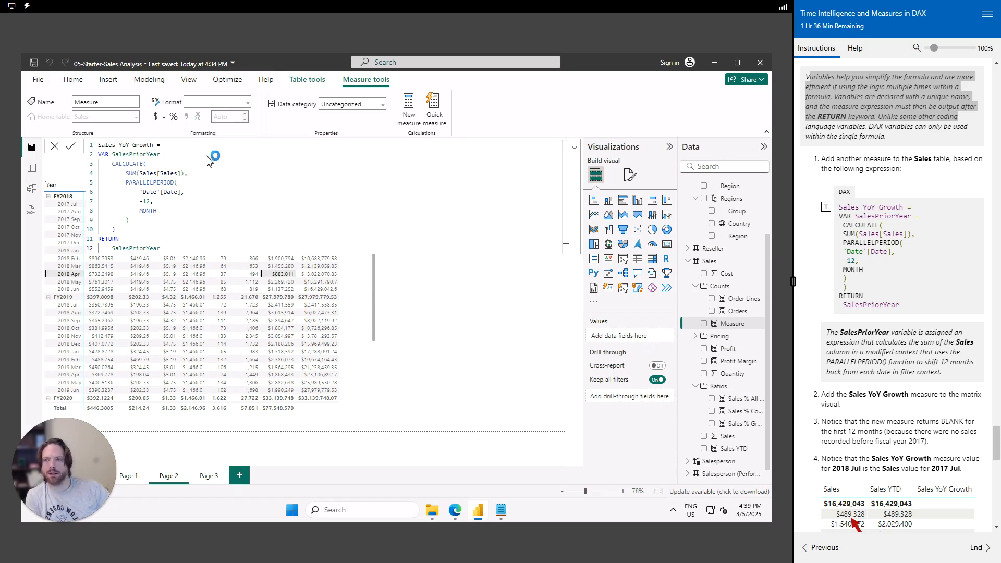
pyautogui.press('Return')
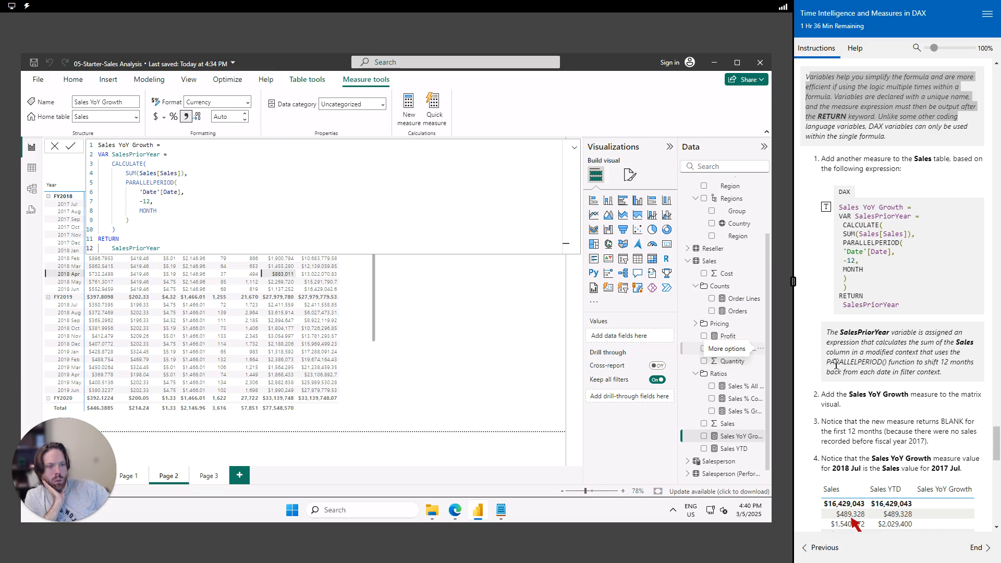
# Add the Sales YoY Growth measure to the Page 2 matrix and widen the matrix to fit the whole column.
pyautogui.moveTo(867, 362); pyautogui.dragTo(872, 362)
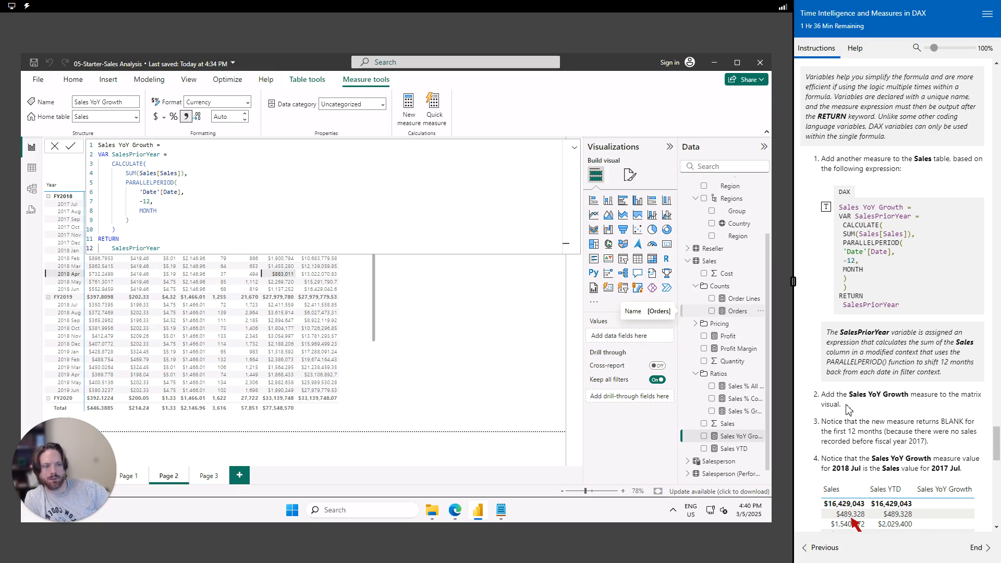
pyautogui.click(455, 296)
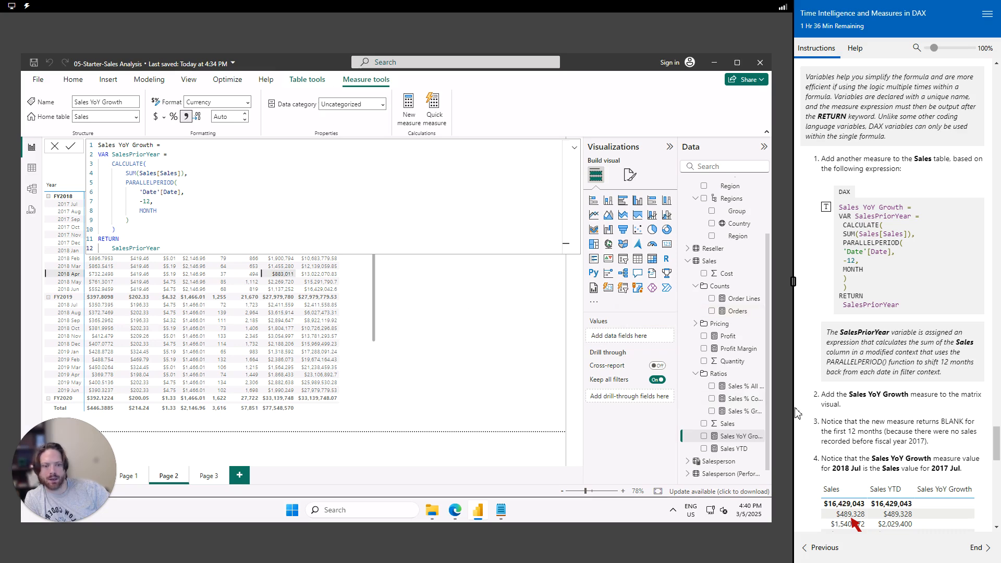
pyautogui.click(309, 260)
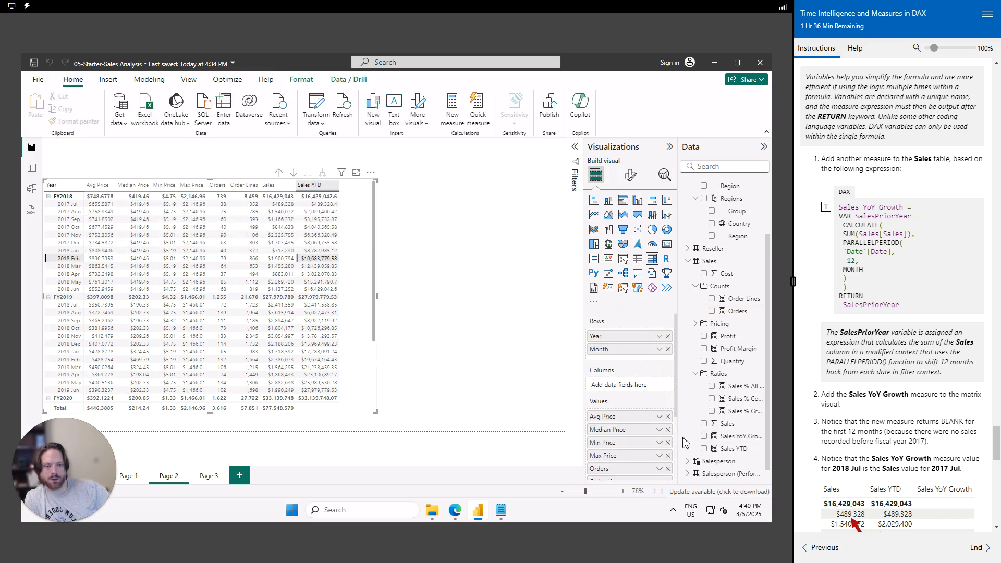
pyautogui.click(706, 437)
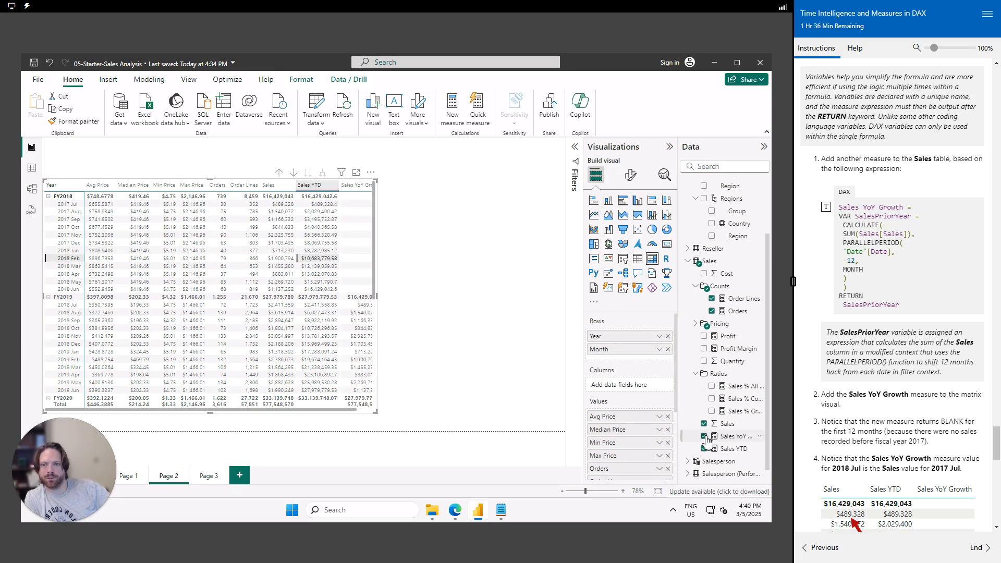
pyautogui.click(378, 297)
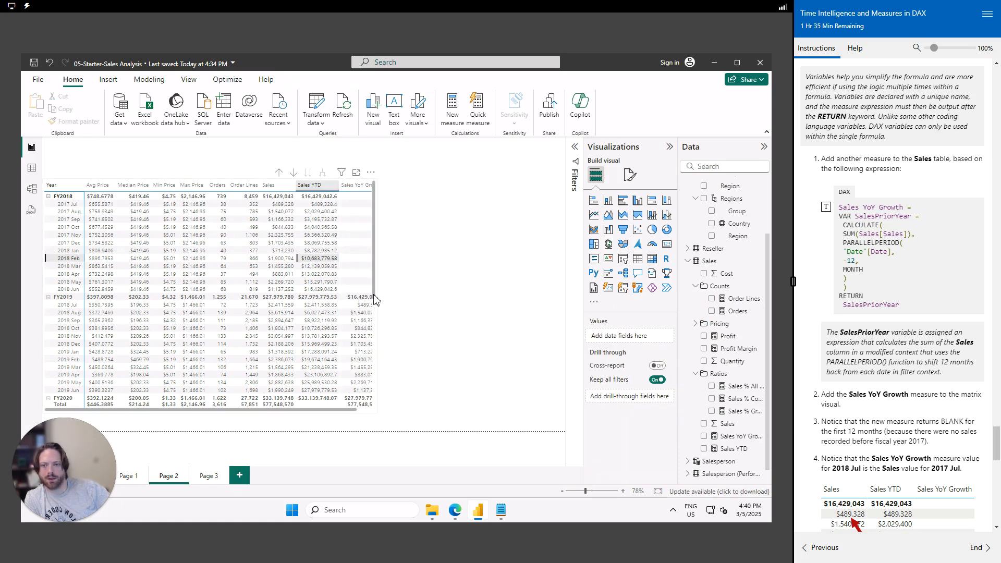
pyautogui.click(377, 297)
pyautogui.moveTo(378, 301); pyautogui.dragTo(497, 301)
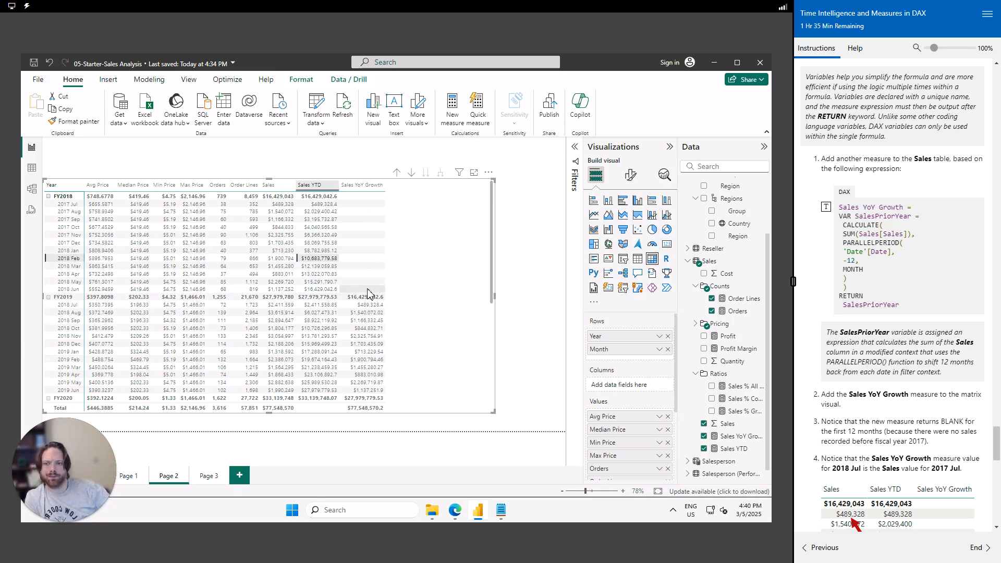
# Compare the lab's expected Sales YoY Growth values with the matrix and read the task for completing the measure.
pyautogui.scroll(-1, 872, 381)
pyautogui.scroll(-3, 872, 381)
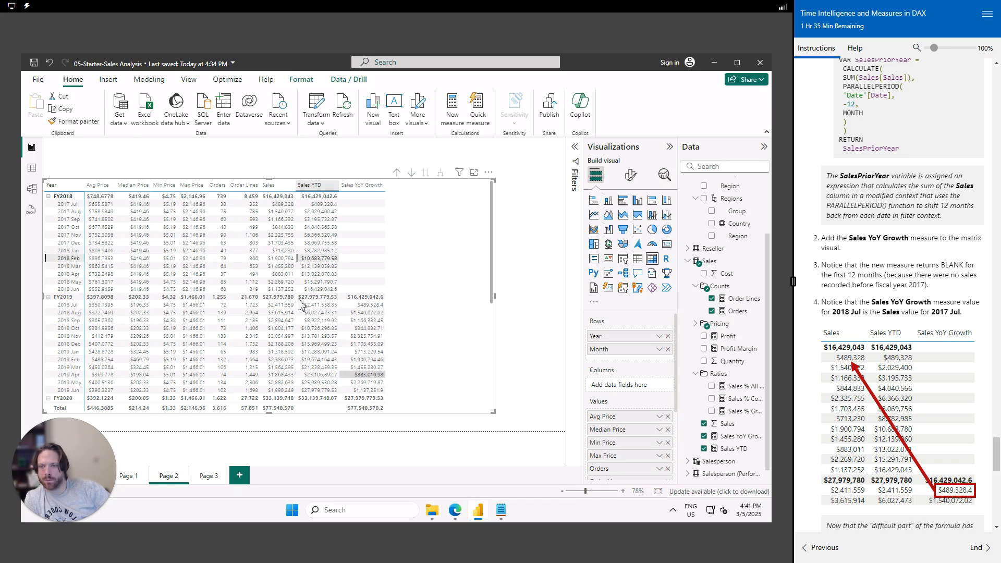
pyautogui.scroll(-5, 893, 405)
pyautogui.scroll(-3, 893, 405)
pyautogui.moveTo(824, 317); pyautogui.dragTo(962, 342)
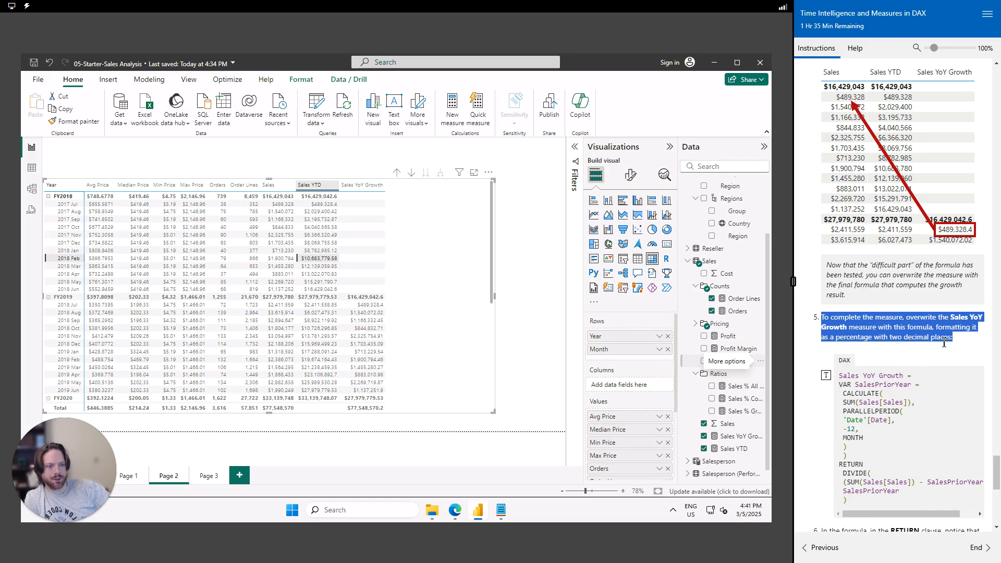
pyautogui.scroll(-2, 916, 365)
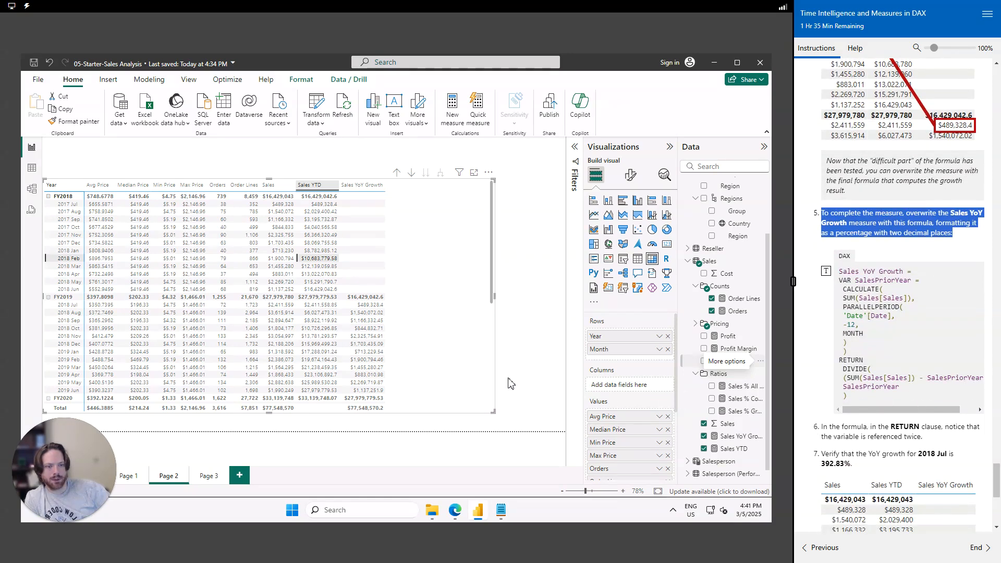
# Switch to 05-Snippets.txt in Notepad and copy the Sales YoY Growth (2) definition, including its DIVIDE expression.
pyautogui.hotkey('alt', 'Tab')
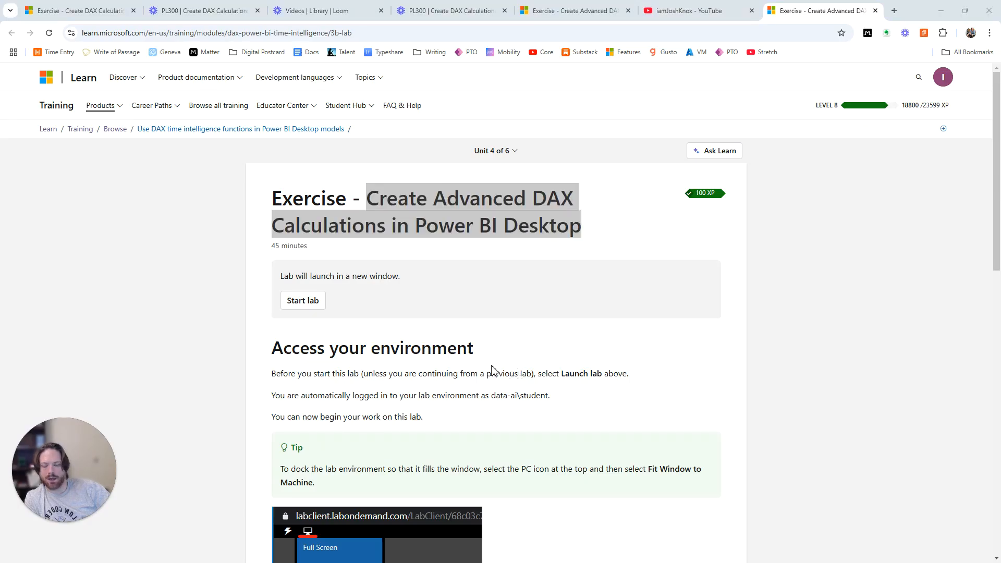
pyautogui.hotkey('alt', 'Tab')
pyautogui.click(501, 510)
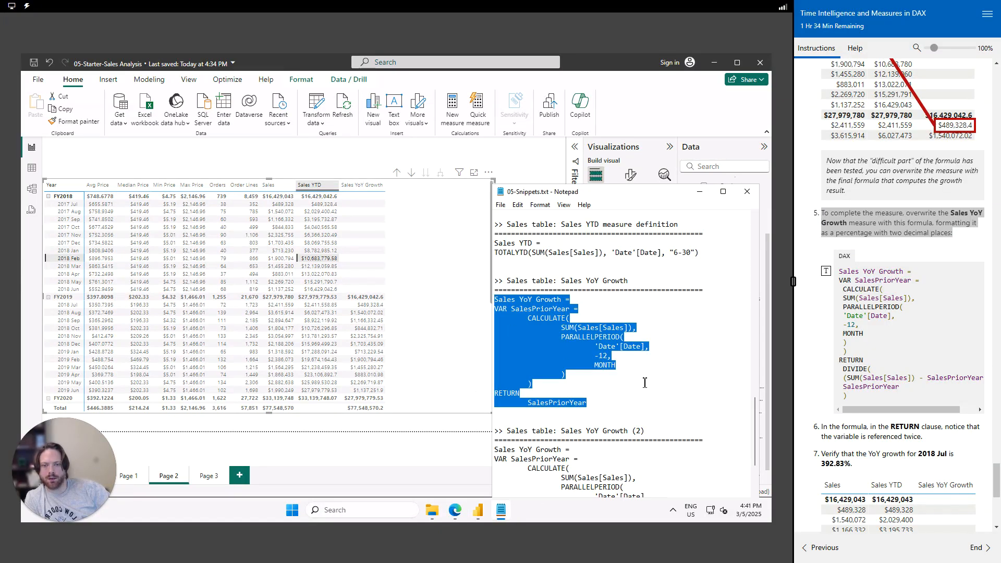
pyautogui.scroll(-4, 643, 383)
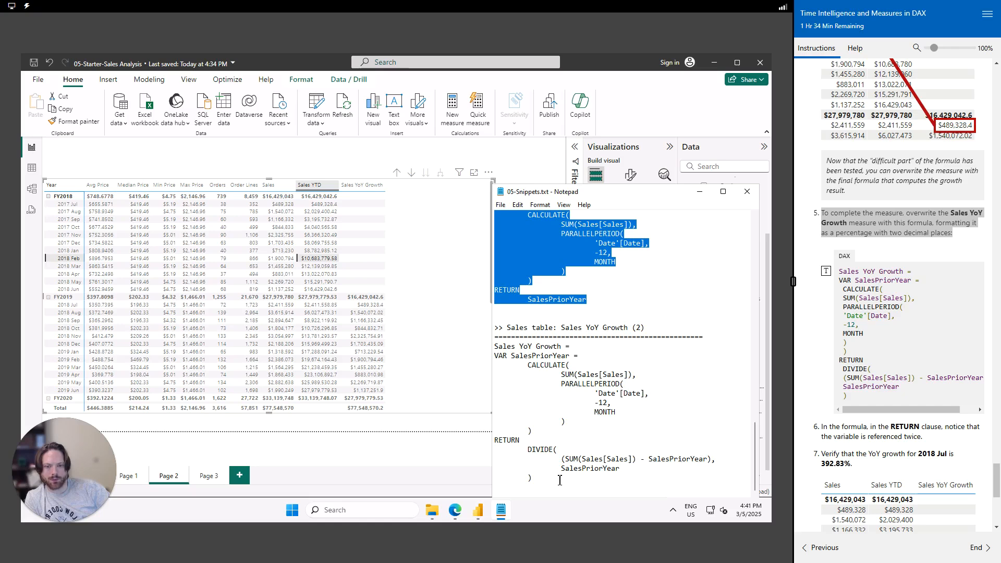
pyautogui.moveTo(547, 482); pyautogui.dragTo(489, 349)
pyautogui.hotkey('ctrl', 'c')
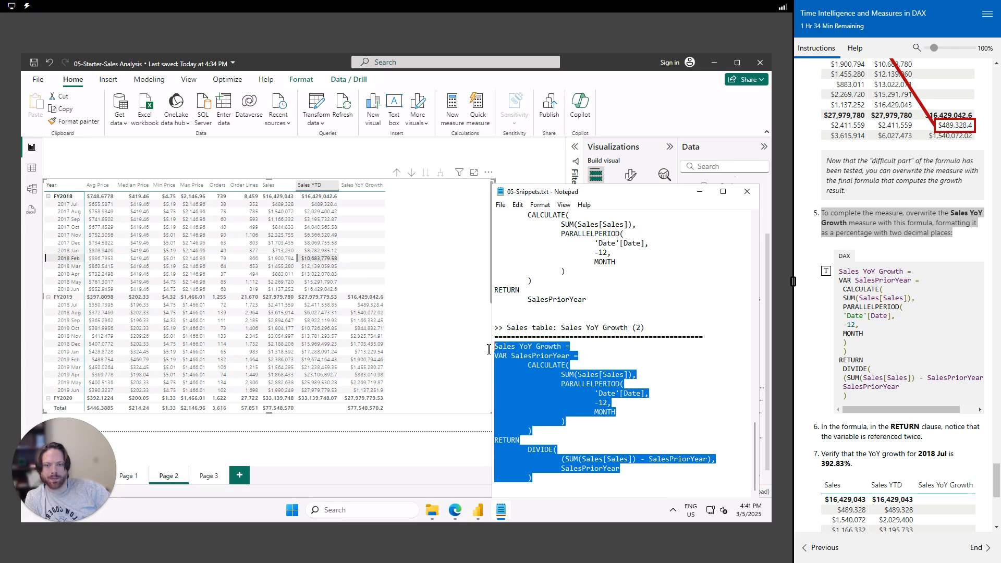
# Back in Power BI Desktop, overwrite the Sales YoY Growth formula with the copied definition and format it as a percentage with two decimal places.
pyautogui.click(429, 322)
pyautogui.click(359, 303)
pyautogui.click(288, 306)
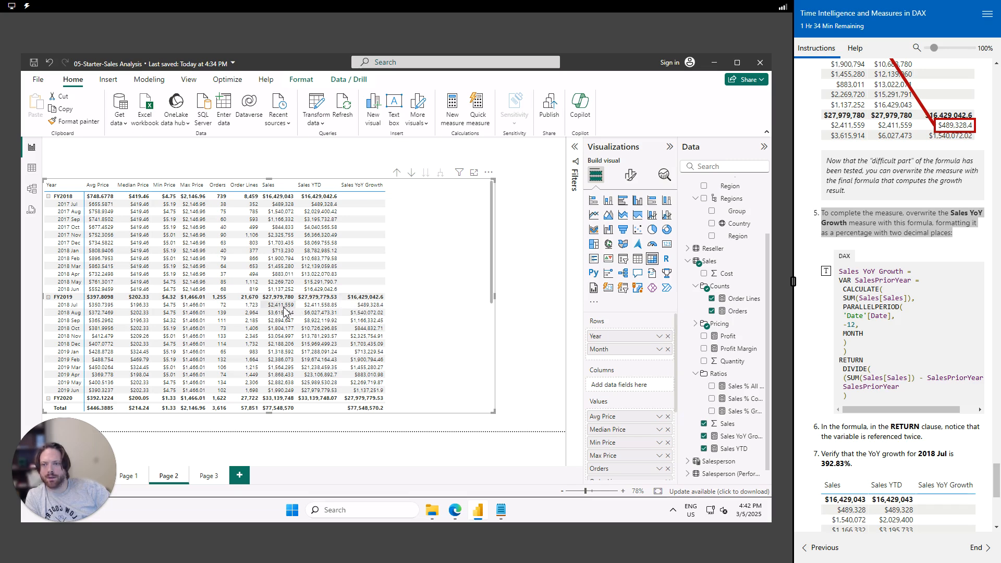
pyautogui.click(283, 206)
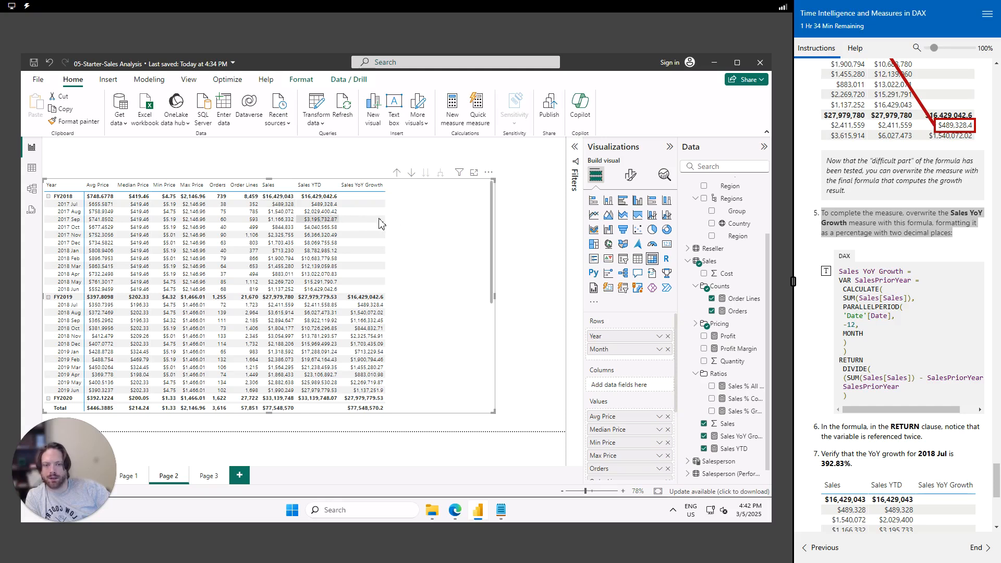
pyautogui.click(733, 437)
pyautogui.click(262, 190)
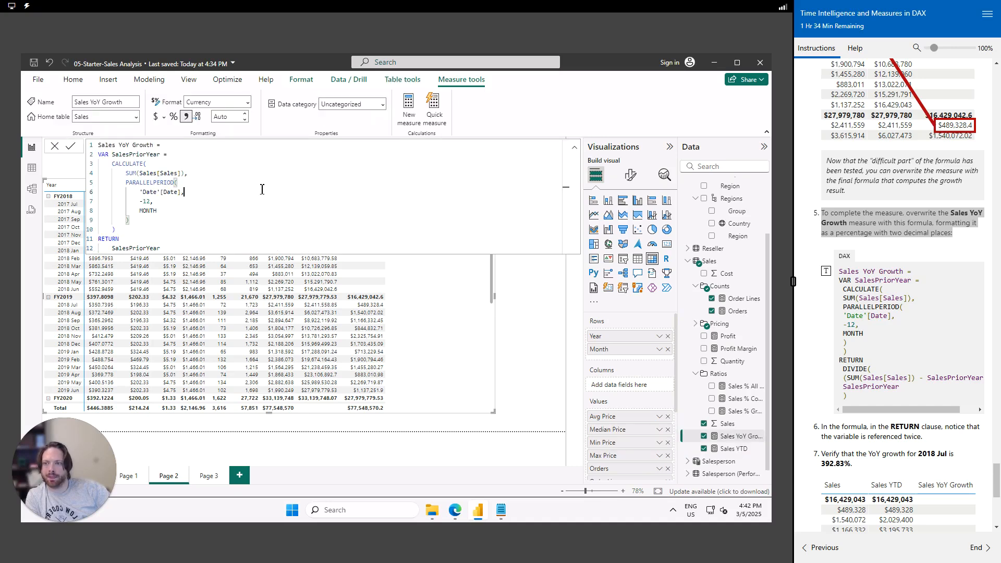
pyautogui.hotkey('ctrl', 'a')
pyautogui.hotkey('ctrl', 'v')
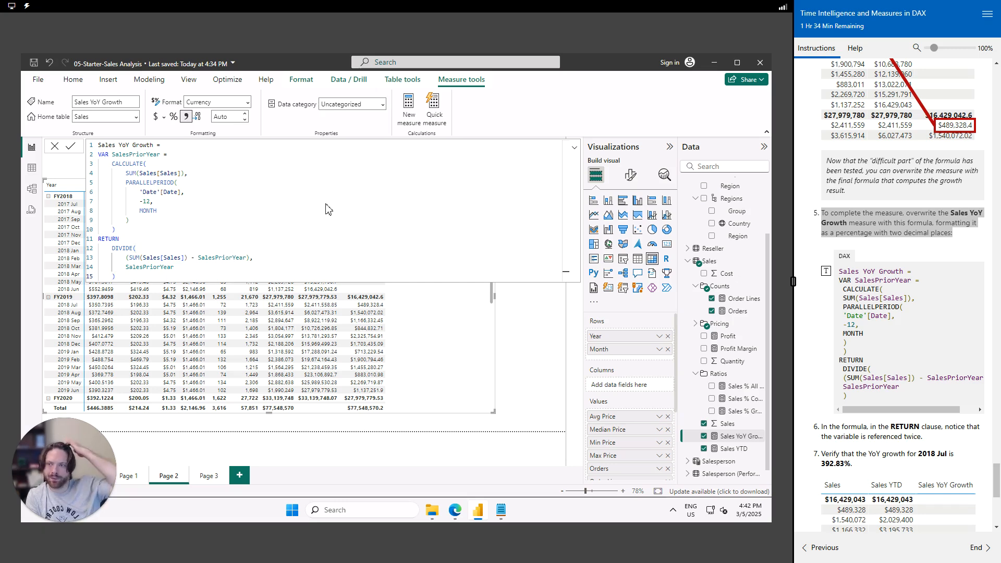
pyautogui.press('Return')
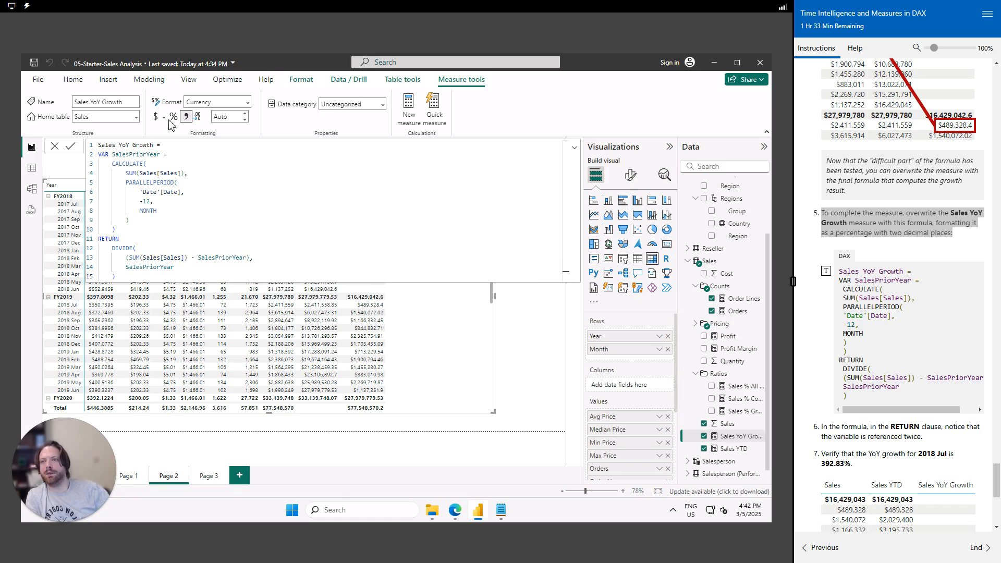
pyautogui.click(173, 117)
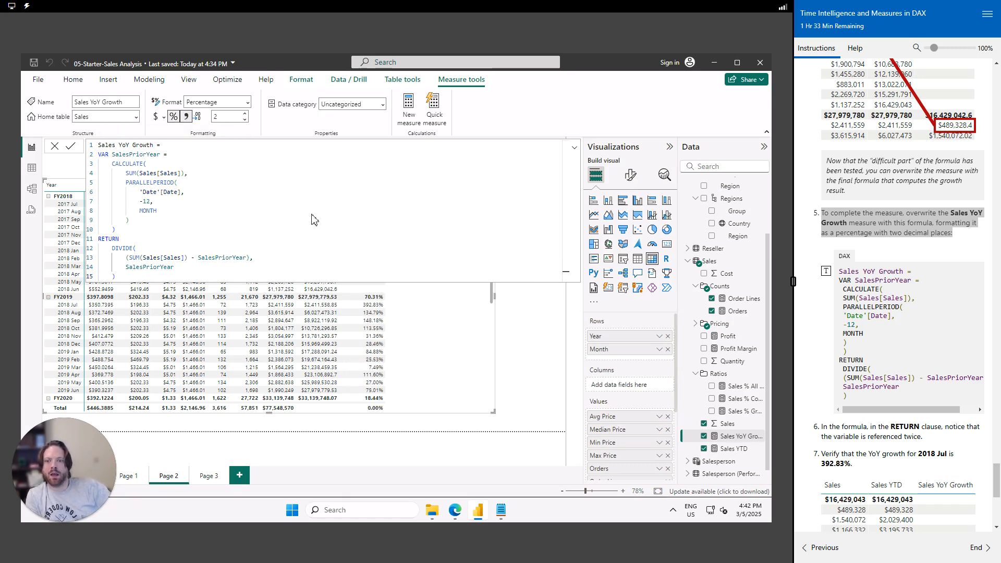
pyautogui.click(553, 328)
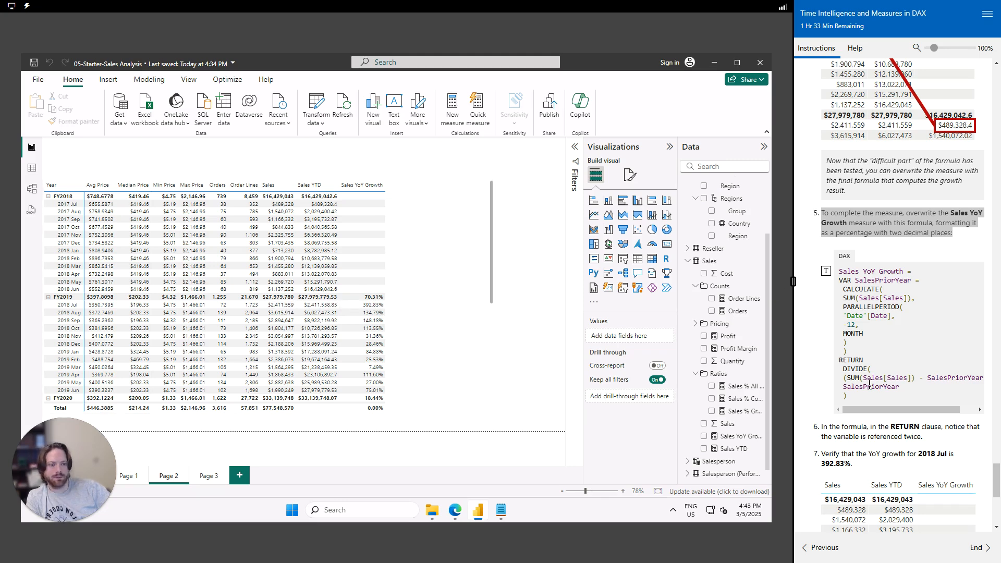
# In Model view, place the Sales YoY Growth and Sales YTD measures in a display folder named Time Intelligence.
pyautogui.scroll(-6, 869, 385)
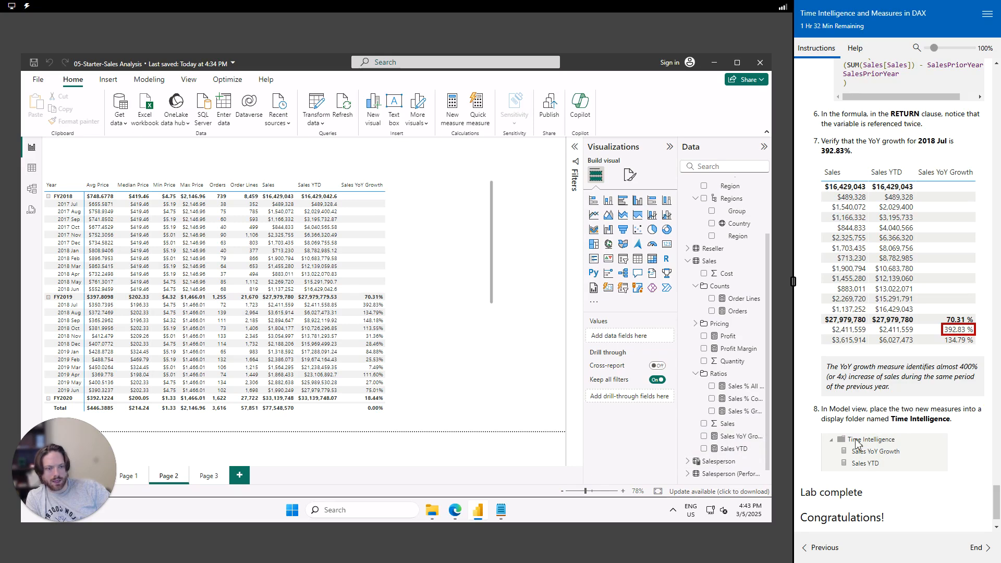
pyautogui.click(32, 191)
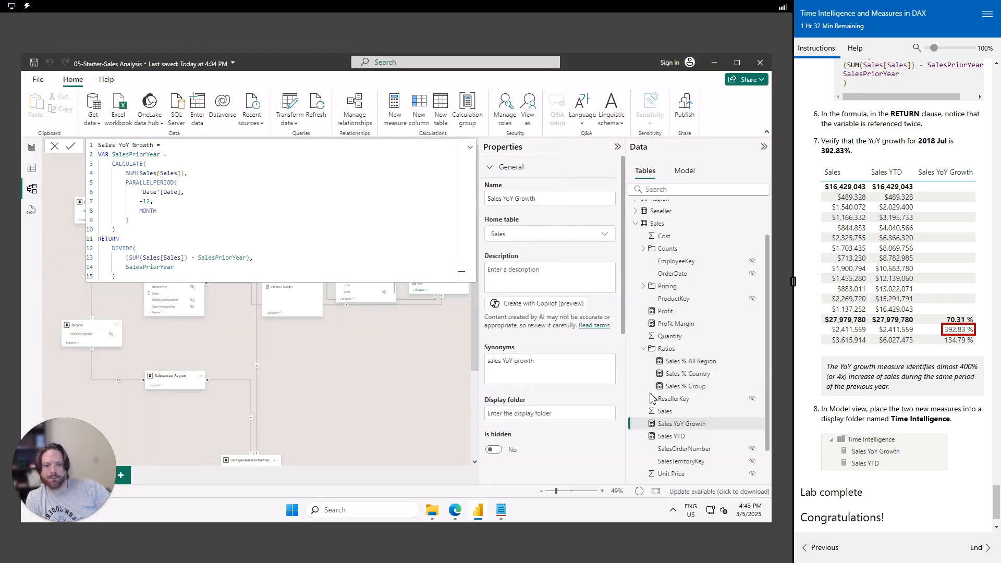
pyautogui.keyDown('ctrl'); pyautogui.click(686, 440); pyautogui.keyUp('ctrl')
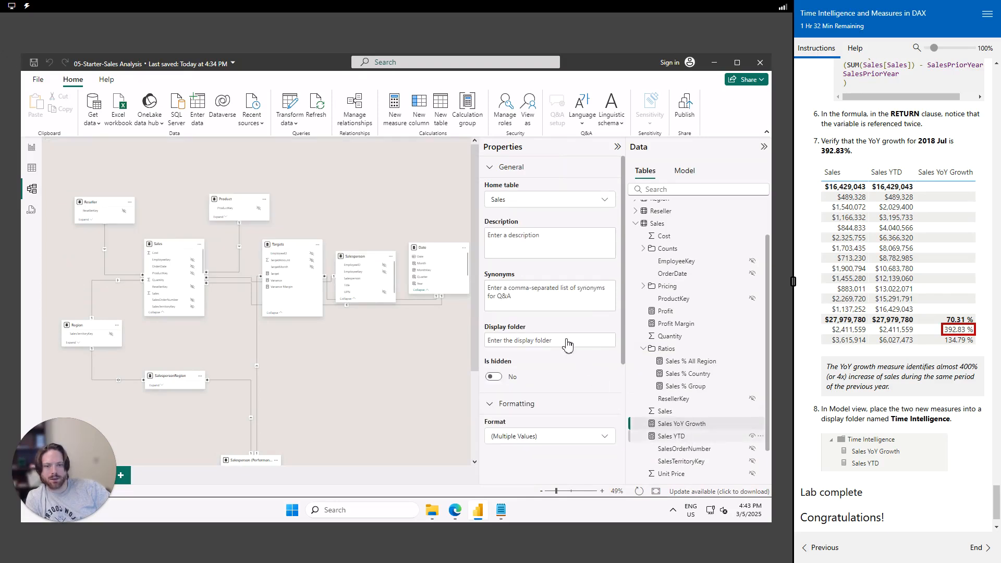
pyautogui.click(543, 344)
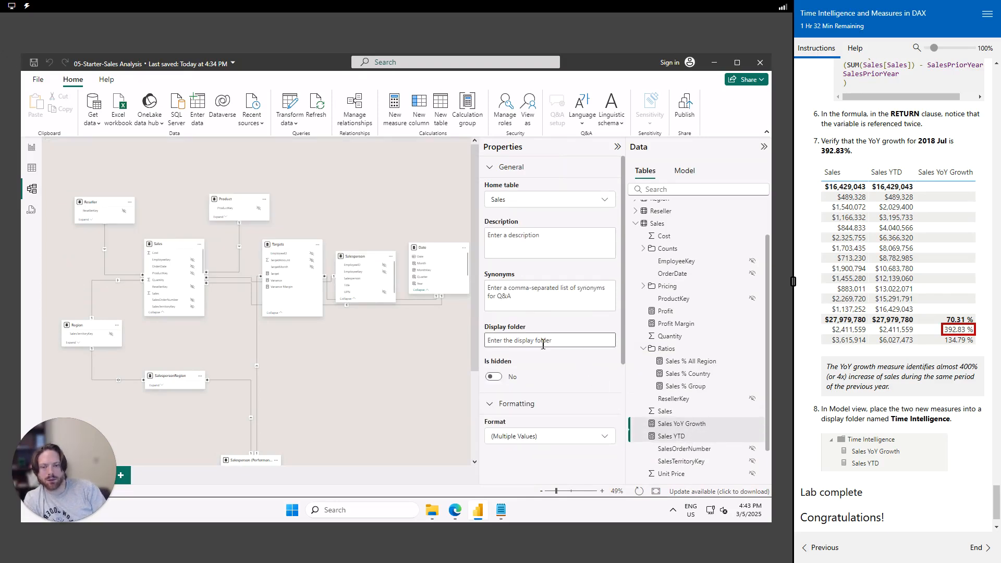
pyautogui.write('Ti')
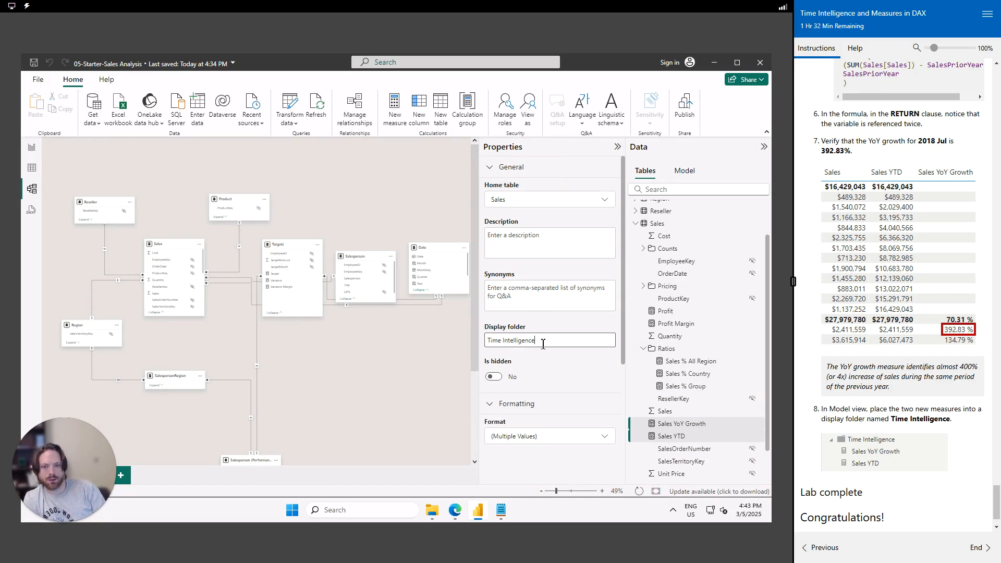
pyautogui.write('me Intelligence')
pyautogui.press('Tab')
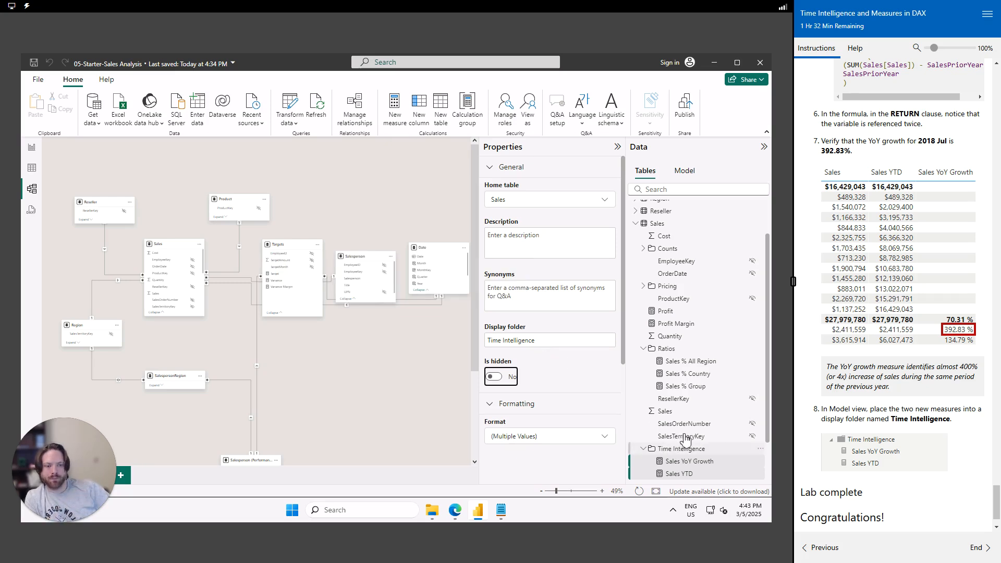
# Check the lab's completion note, end the lab and close its window.
pyautogui.scroll(-1, 955, 471)
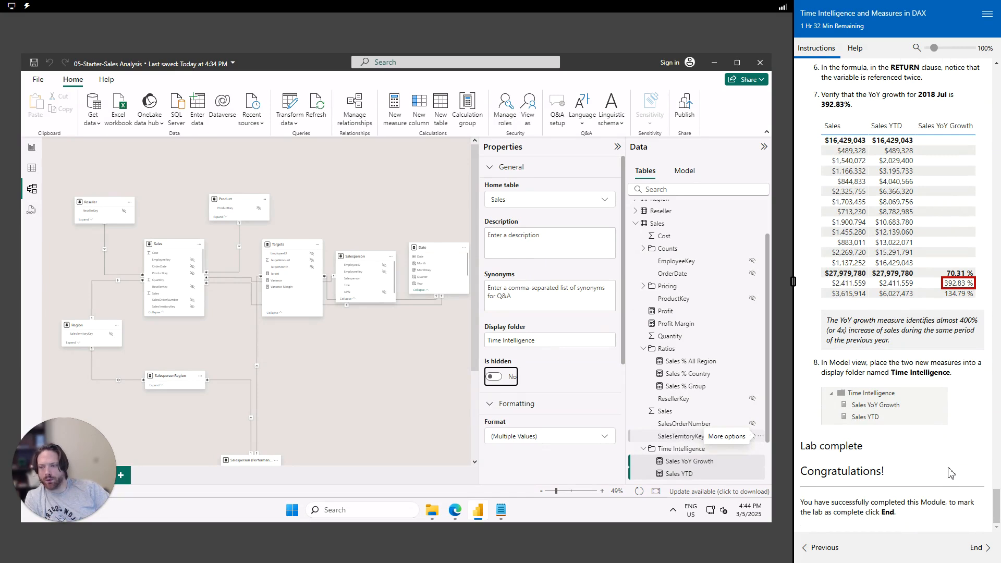
pyautogui.click(977, 551)
pyautogui.click(36, 323)
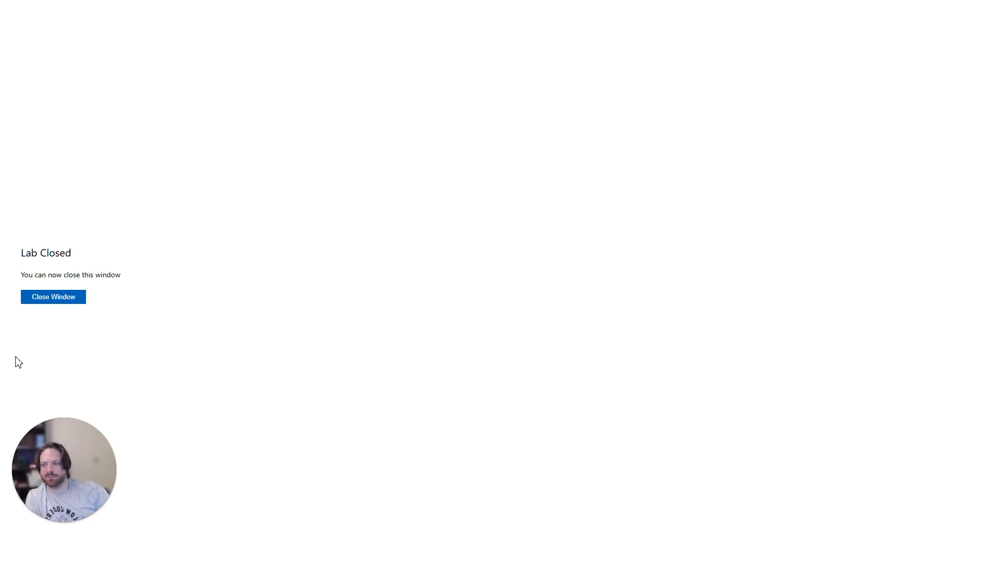
pyautogui.click(52, 296)
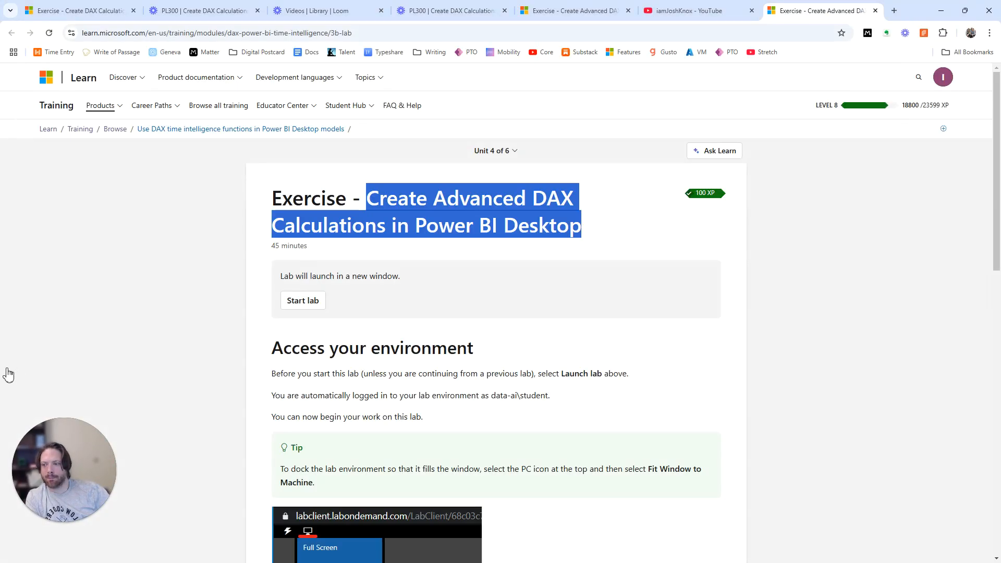